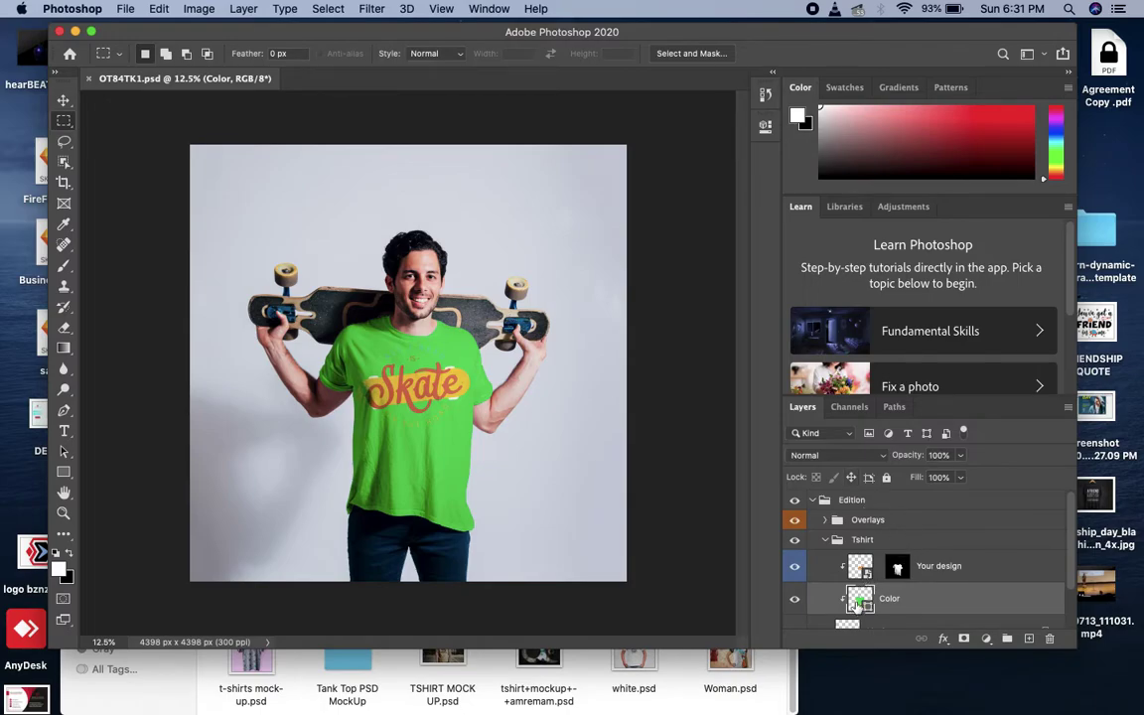
Recolour the shirt's Color fill layer to light green #a7fab0 and hide the Skate graphic
{"action": "double_click", "coordinate": [860, 599]}
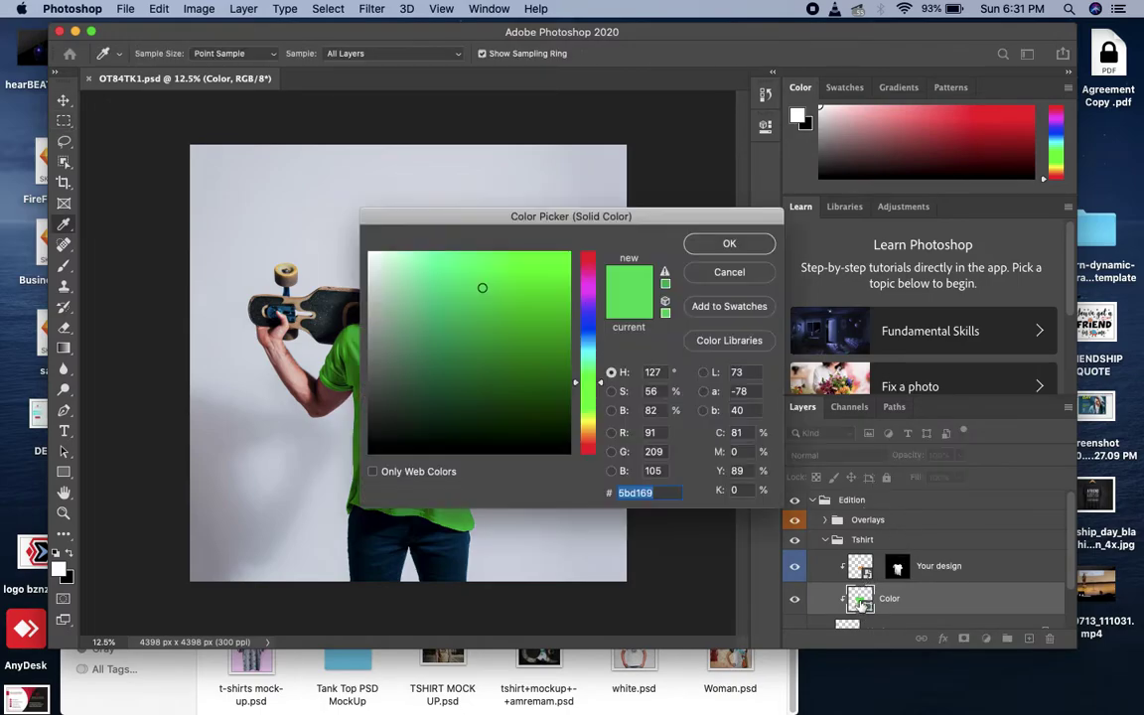
{"action": "left_click", "coordinate": [333, 253]}
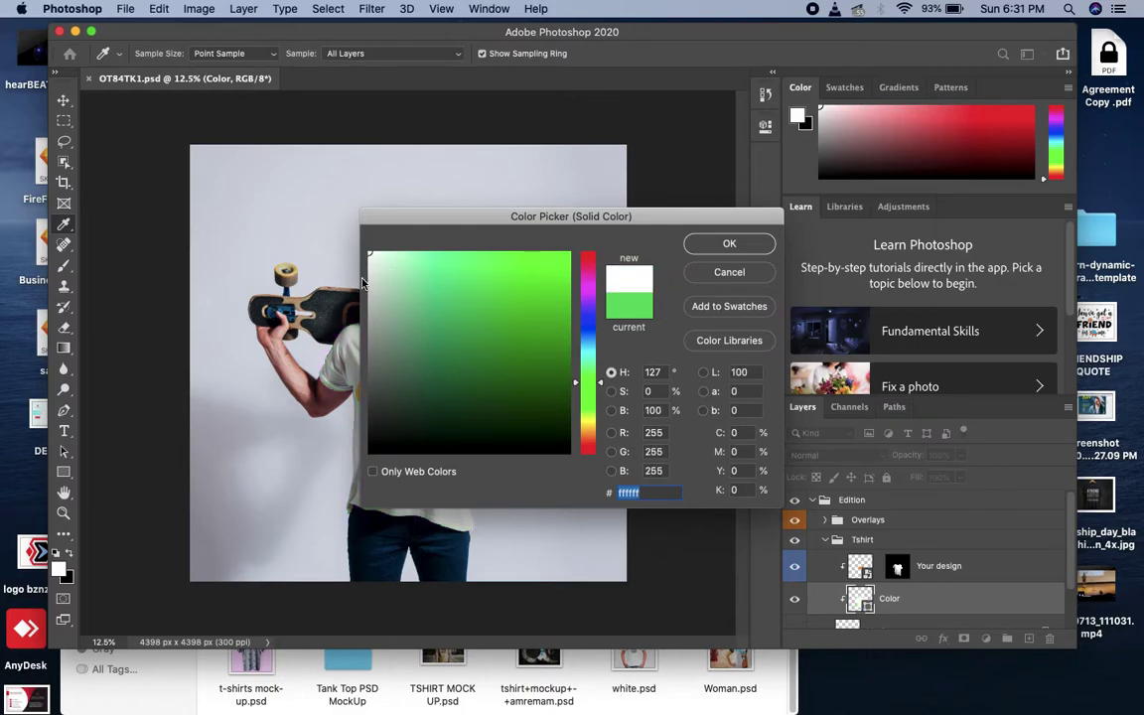
{"action": "key", "text": "ctrl+Right"}
{"action": "key", "text": "ctrl+Left"}
{"action": "left_click", "coordinate": [433, 258]}
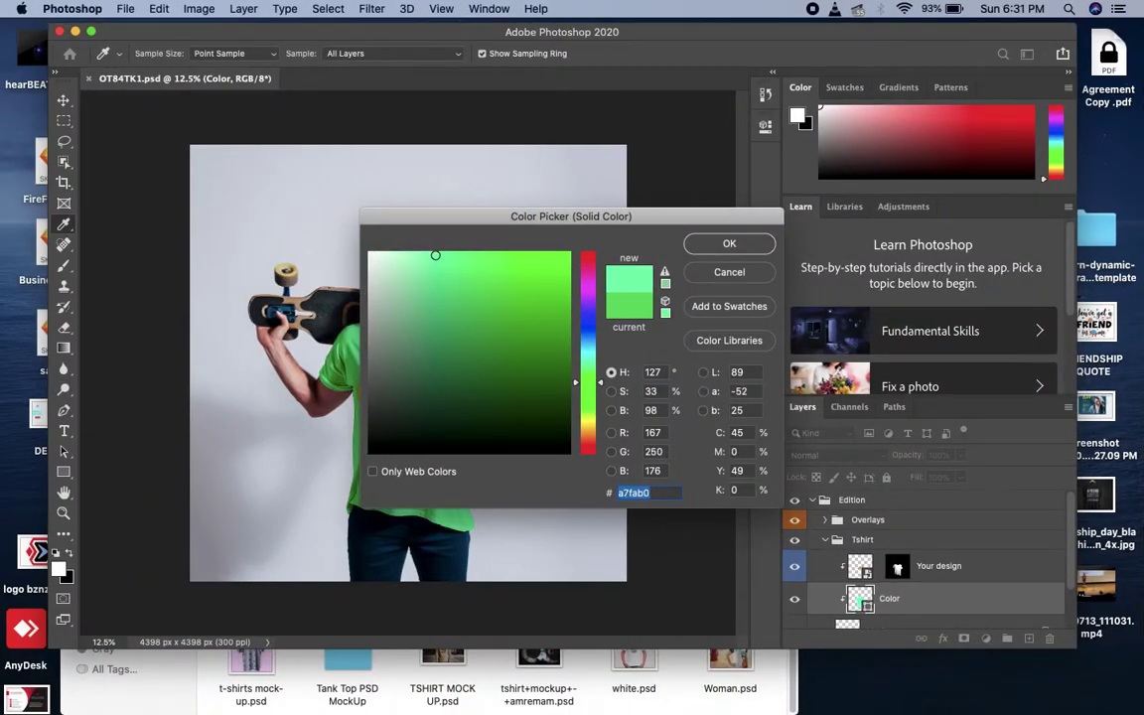
{"action": "key", "text": "Return"}
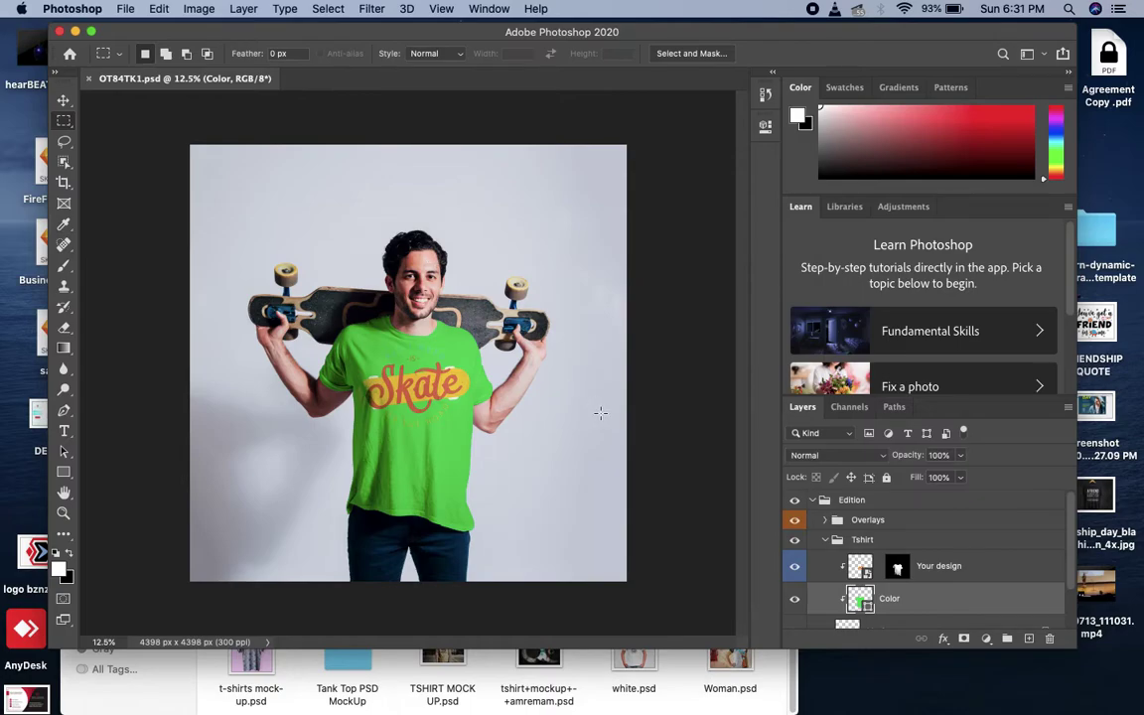
{"action": "left_click", "coordinate": [795, 566]}
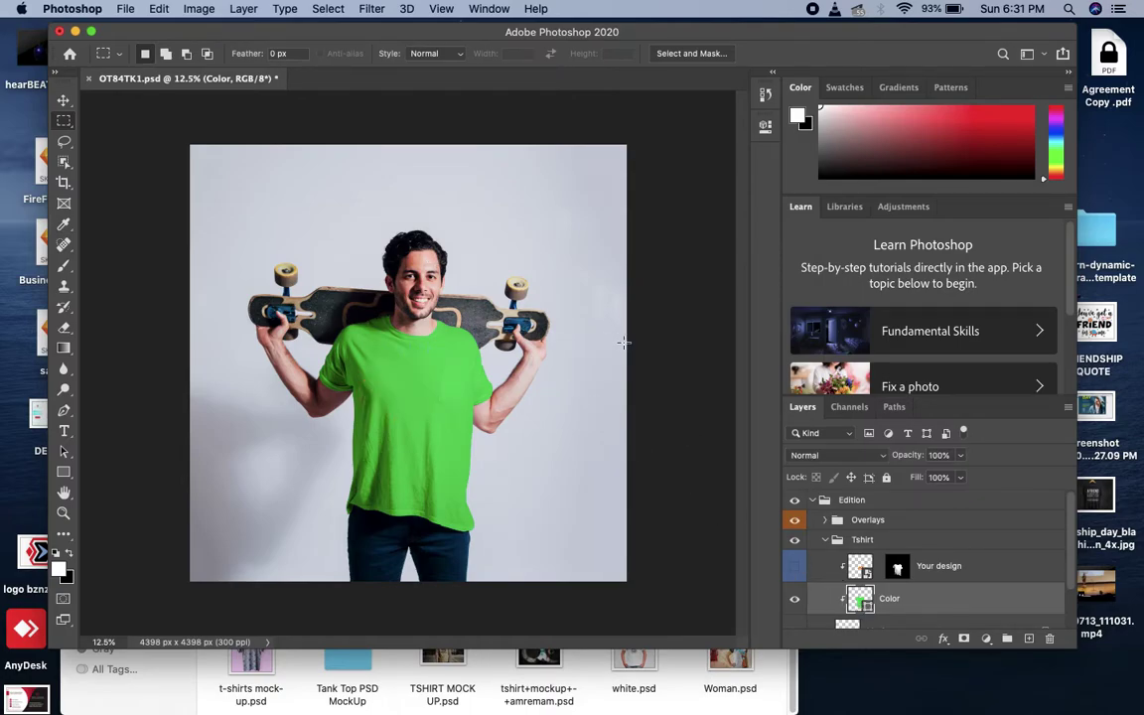
Unlock the Background photo into a regular layer named Layer 0
{"action": "scroll", "coordinate": [819, 496], "scroll_direction": "down", "scroll_amount": 2}
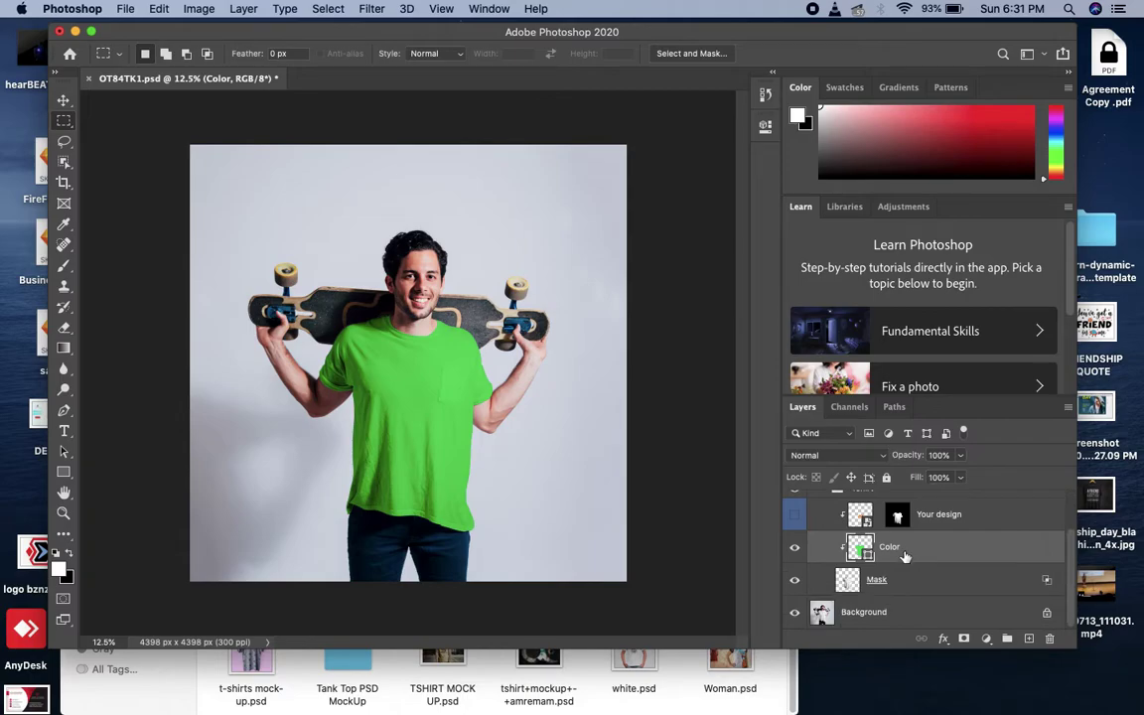
{"action": "left_click", "coordinate": [798, 613]}
{"action": "left_click", "coordinate": [797, 613]}
{"action": "left_click", "coordinate": [1047, 612]}
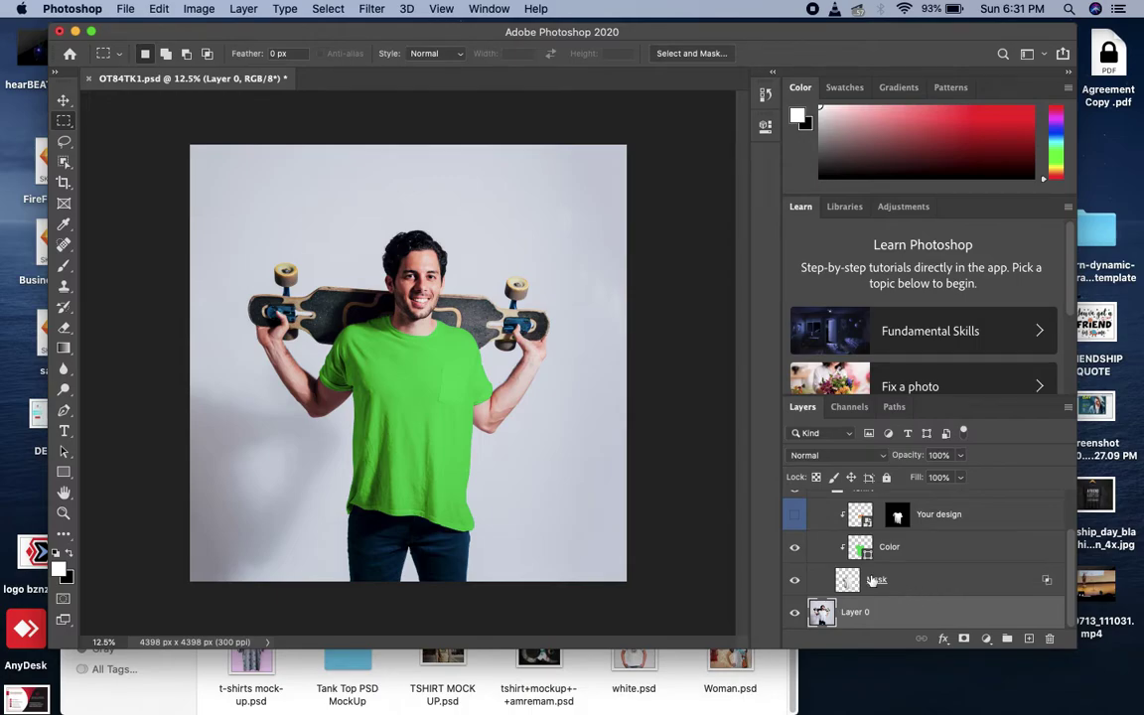
Give the Mask layer a Linear Burn blend mode with 0% fill
{"action": "scroll", "coordinate": [1003, 588], "scroll_direction": "up", "scroll_amount": 1}
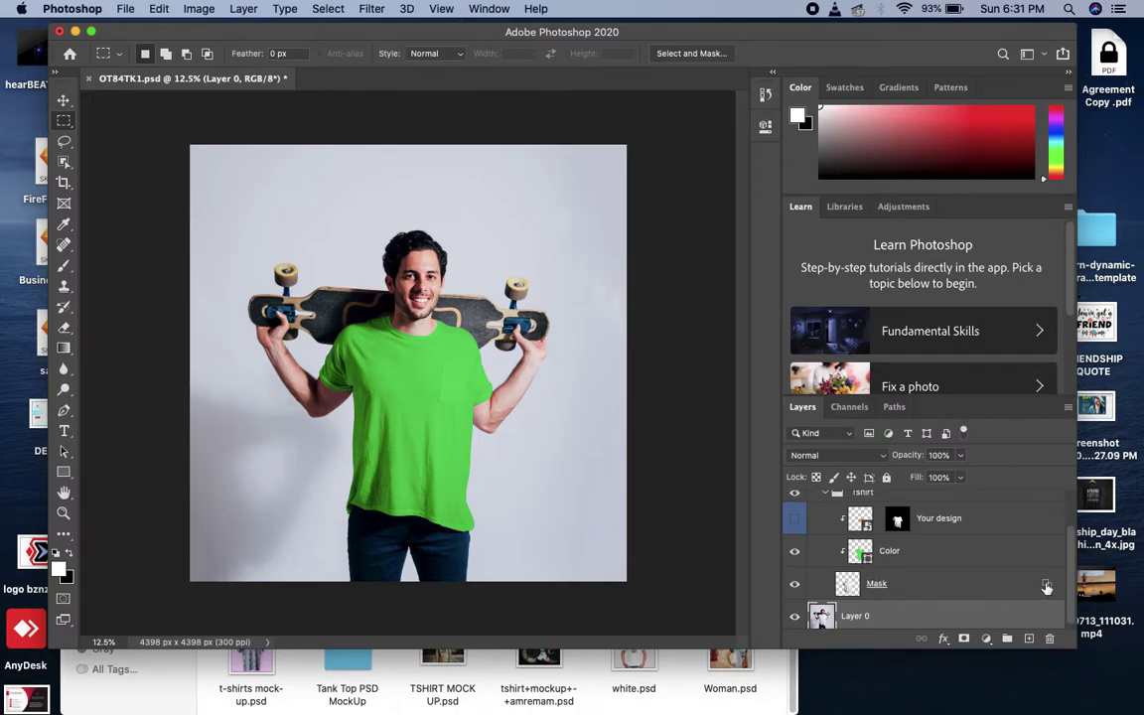
{"action": "double_click", "coordinate": [1045, 588]}
{"action": "key", "text": "Return"}
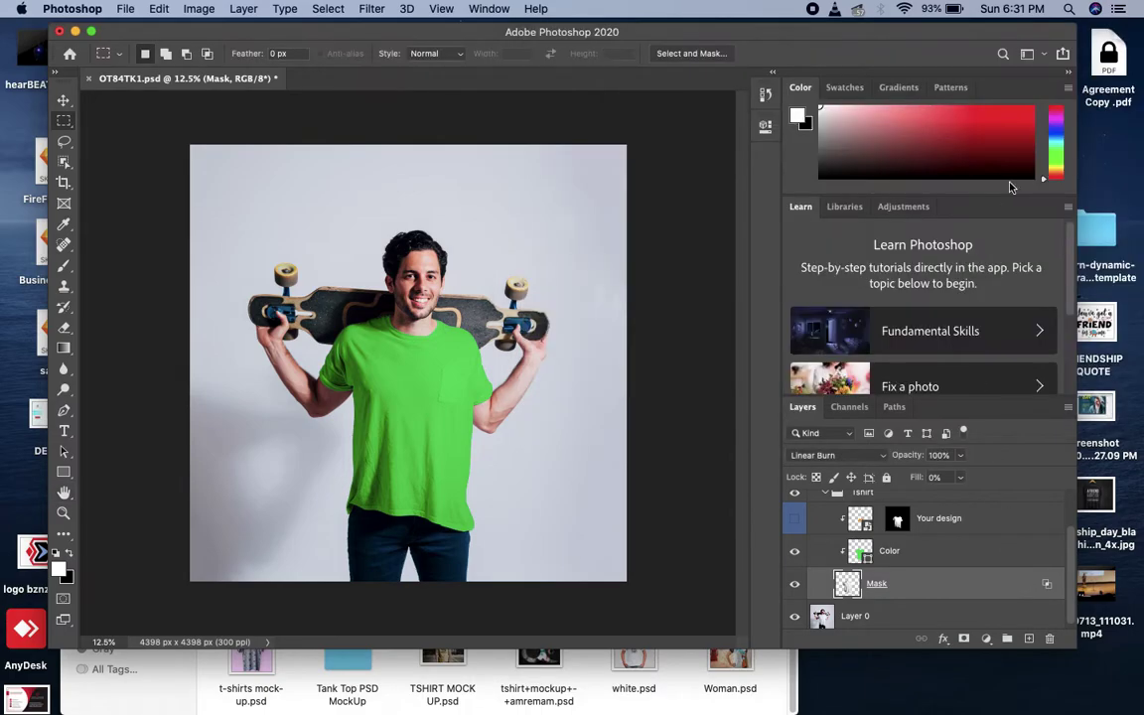
{"action": "scroll", "coordinate": [835, 496], "scroll_direction": "down", "scroll_amount": 1}
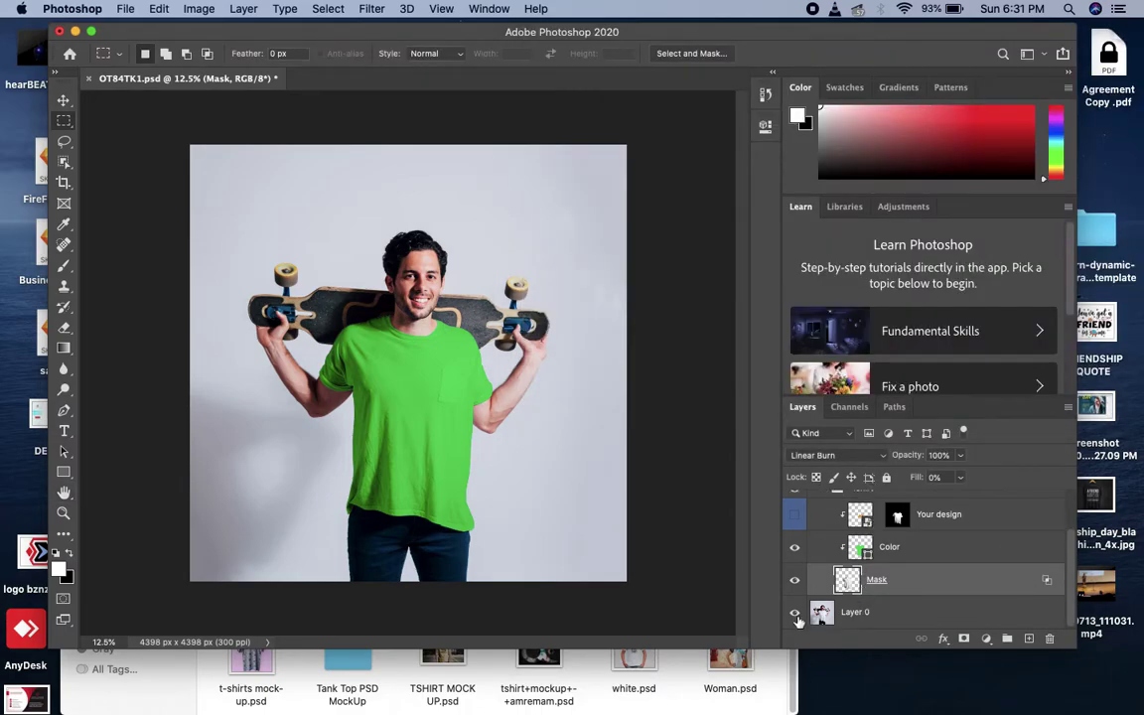
{"action": "scroll", "coordinate": [830, 579], "scroll_direction": "up", "scroll_amount": 3}
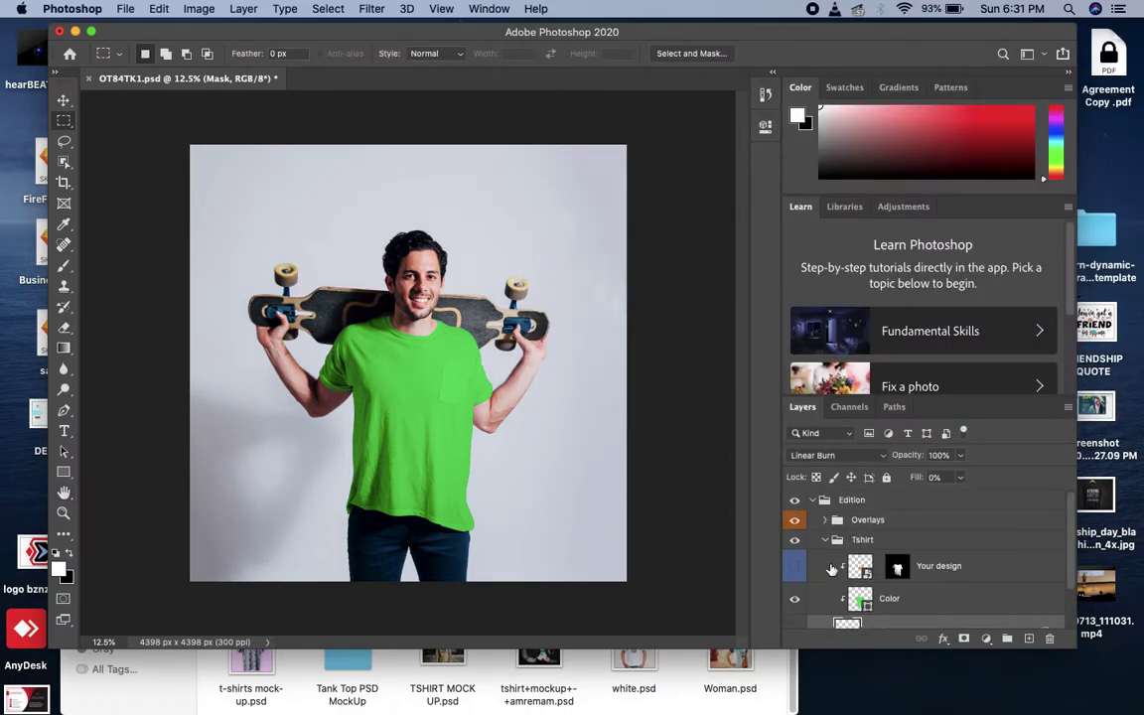
Place the FRIENDSHIP QUOTE image into the mockup as an embedded layer
{"action": "left_click", "coordinate": [127, 10]}
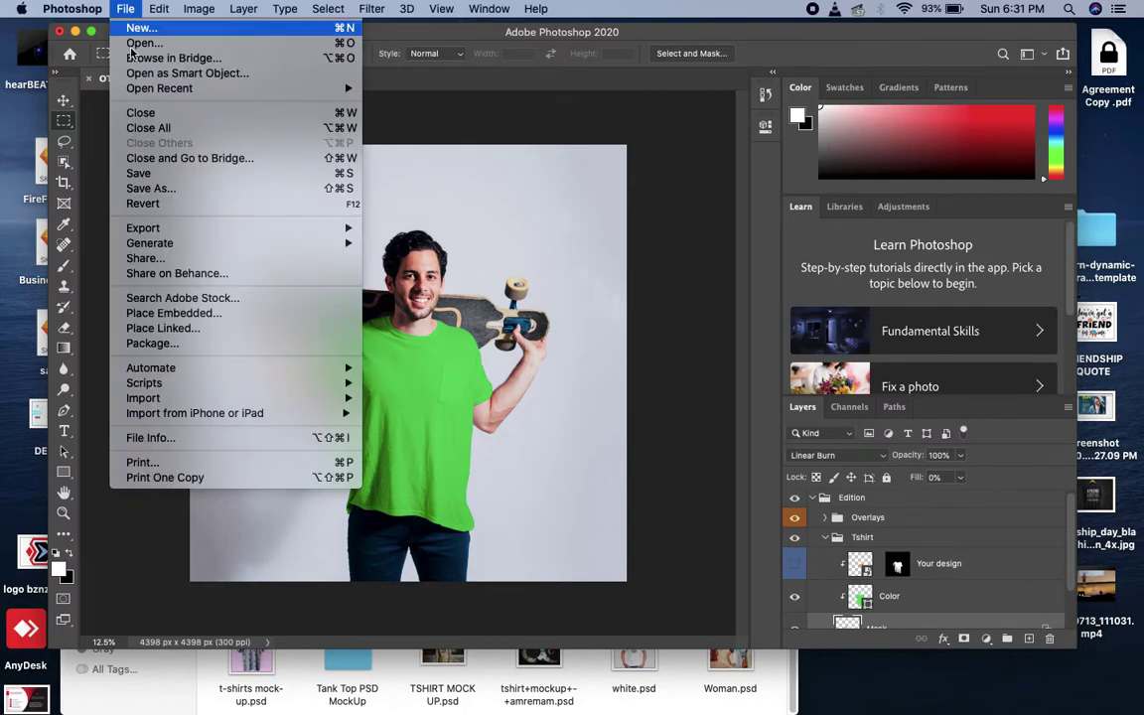
{"action": "mouse_move", "coordinate": [288, 231]}
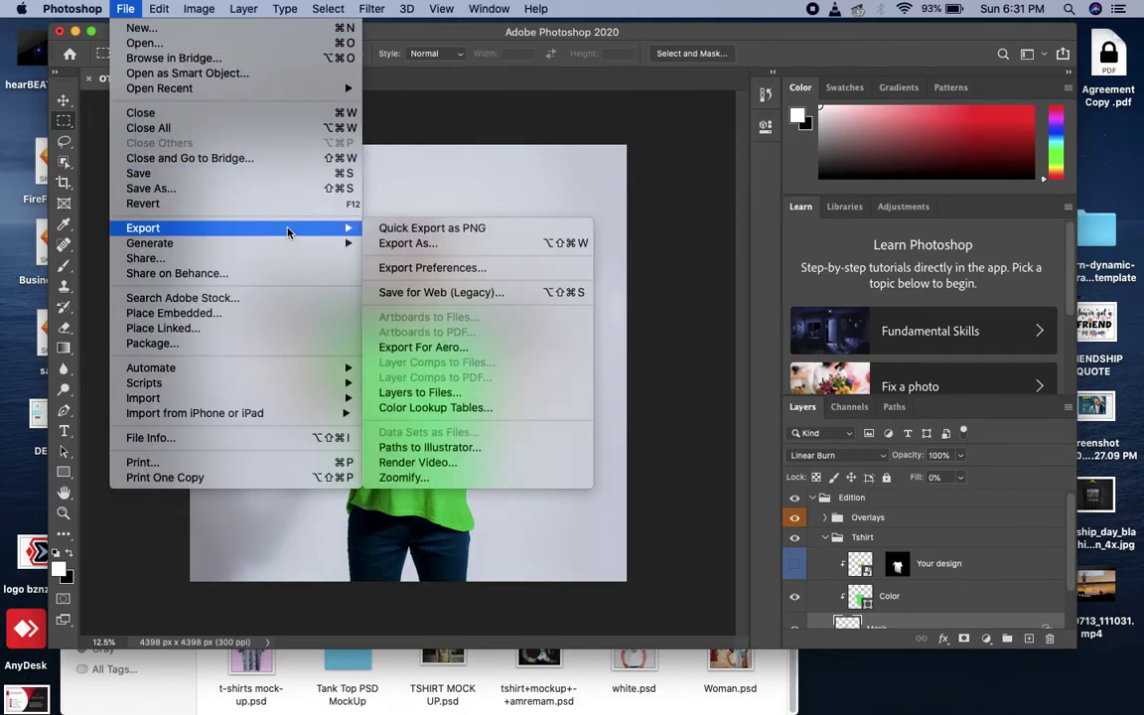
{"action": "left_click", "coordinate": [228, 313]}
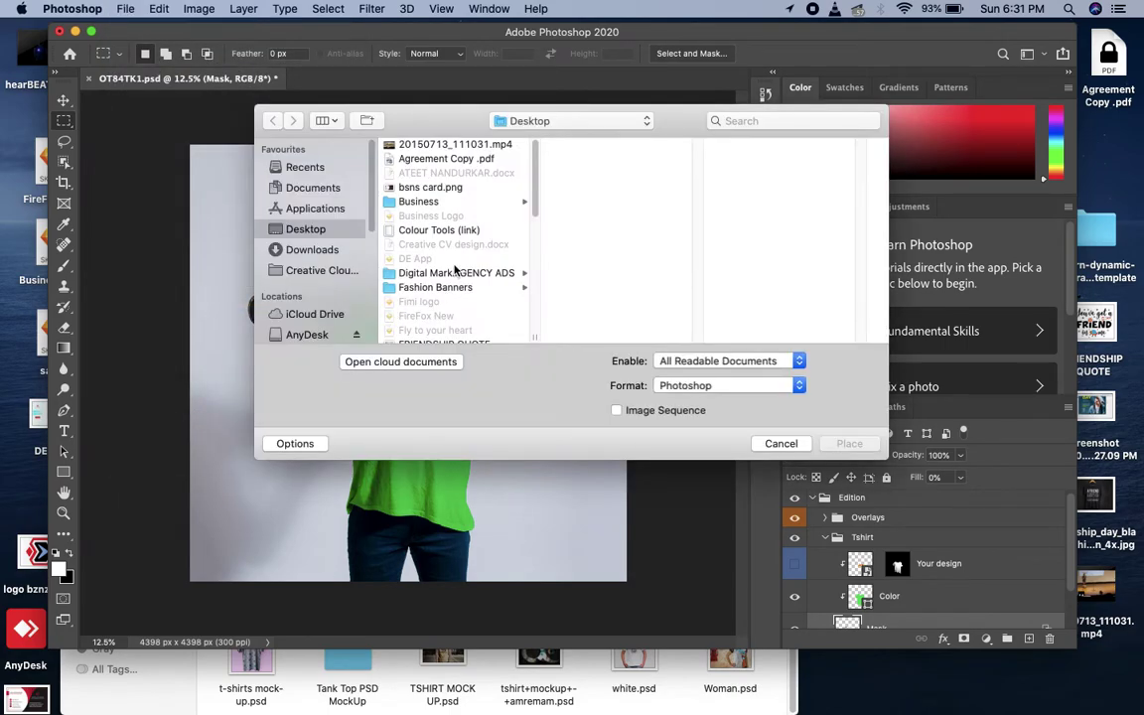
{"action": "scroll", "coordinate": [454, 266], "scroll_direction": "down", "scroll_amount": 10}
{"action": "left_click", "coordinate": [447, 280]}
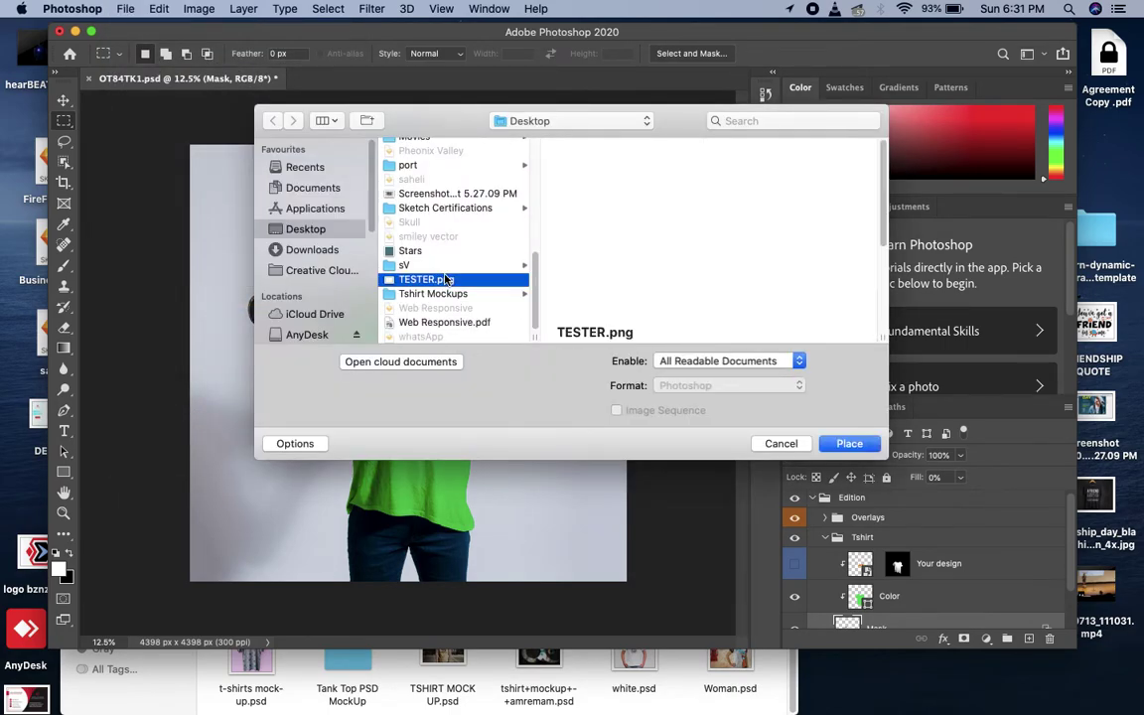
{"action": "type", "text": "fr"}
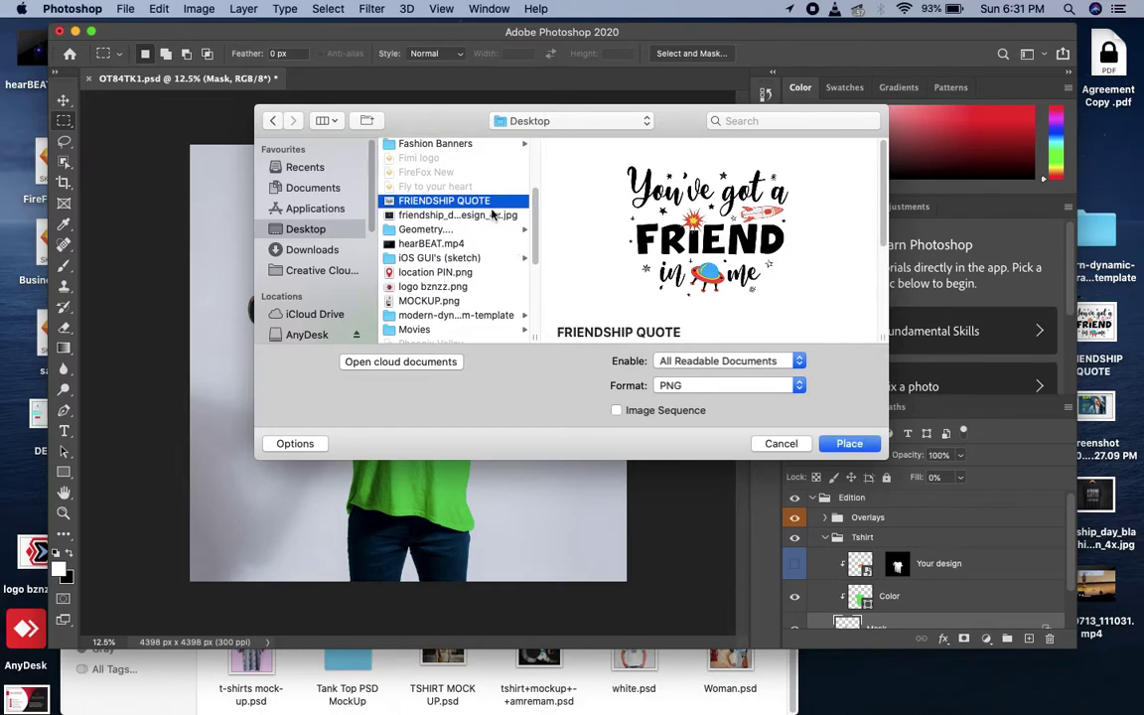
{"action": "left_click", "coordinate": [849, 443]}
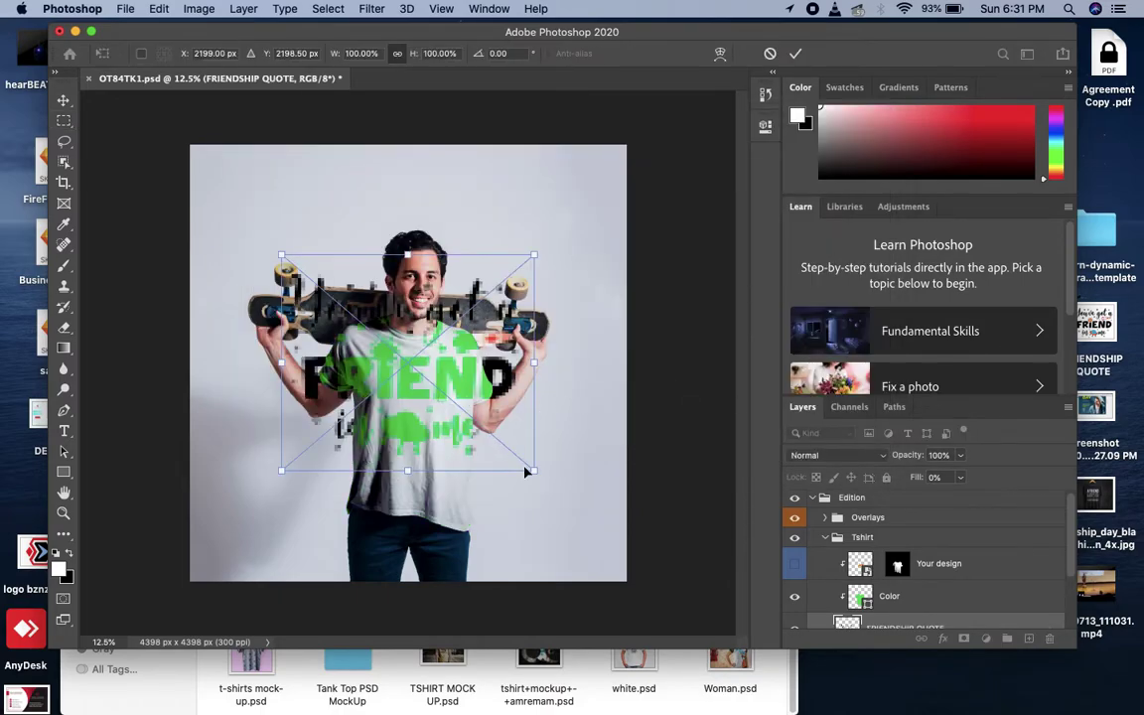
Scale the quote design to 59.45% and set it on the shirt's chest
{"action": "left_click_drag", "start_coordinate": [532, 470], "coordinate": [465, 411]}
{"action": "left_click_drag", "start_coordinate": [377, 342], "coordinate": [456, 440]}
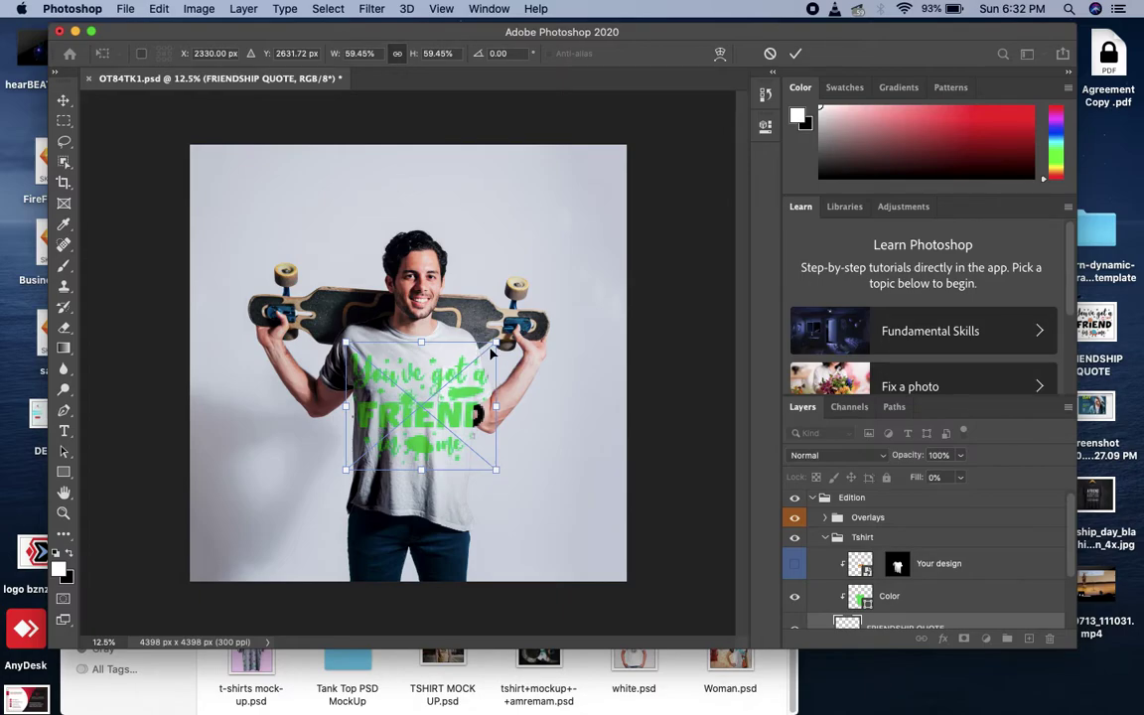
{"action": "left_click", "coordinate": [796, 54]}
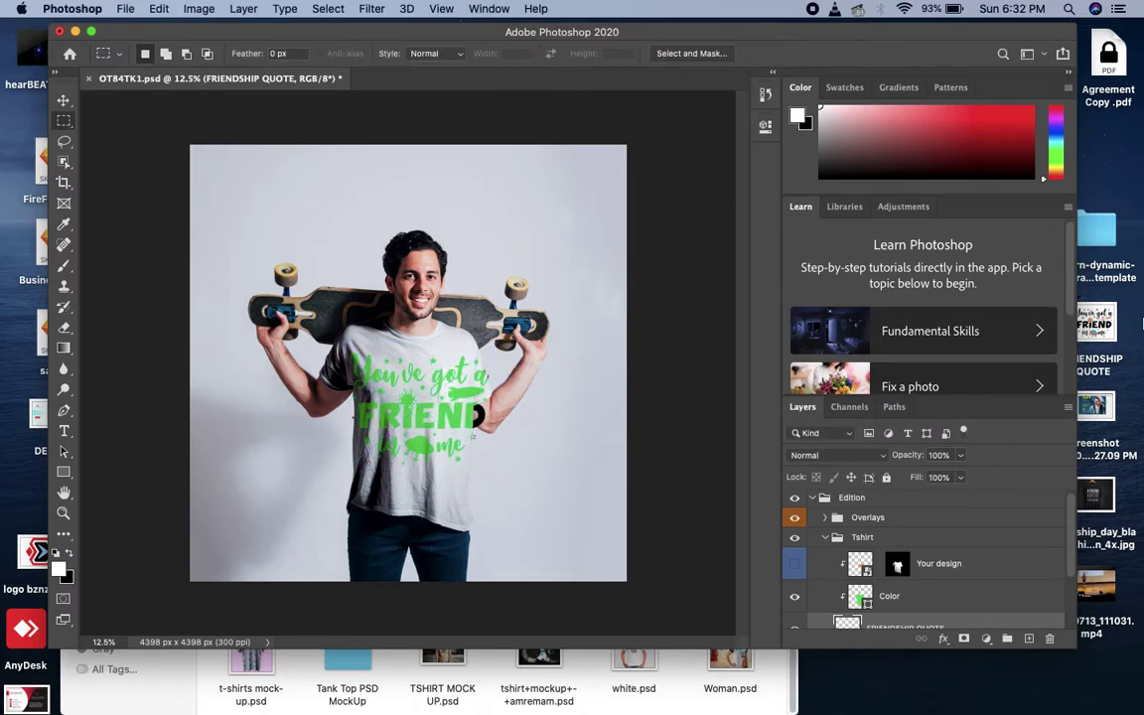
Preview the FRIENDSHIP QUOTE PNG, move its layer above Your design, then undo the placement
{"action": "double_click", "coordinate": [1098, 332]}
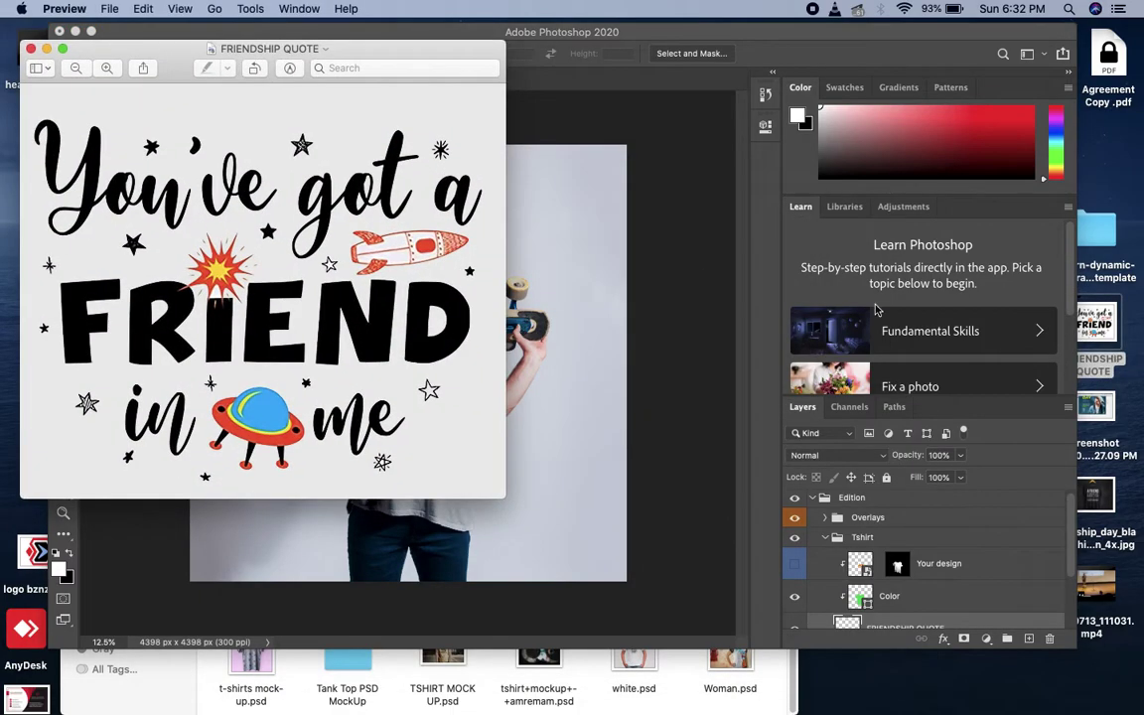
{"action": "left_click", "coordinate": [31, 48]}
{"action": "scroll", "coordinate": [889, 561], "scroll_direction": "down", "scroll_amount": 3}
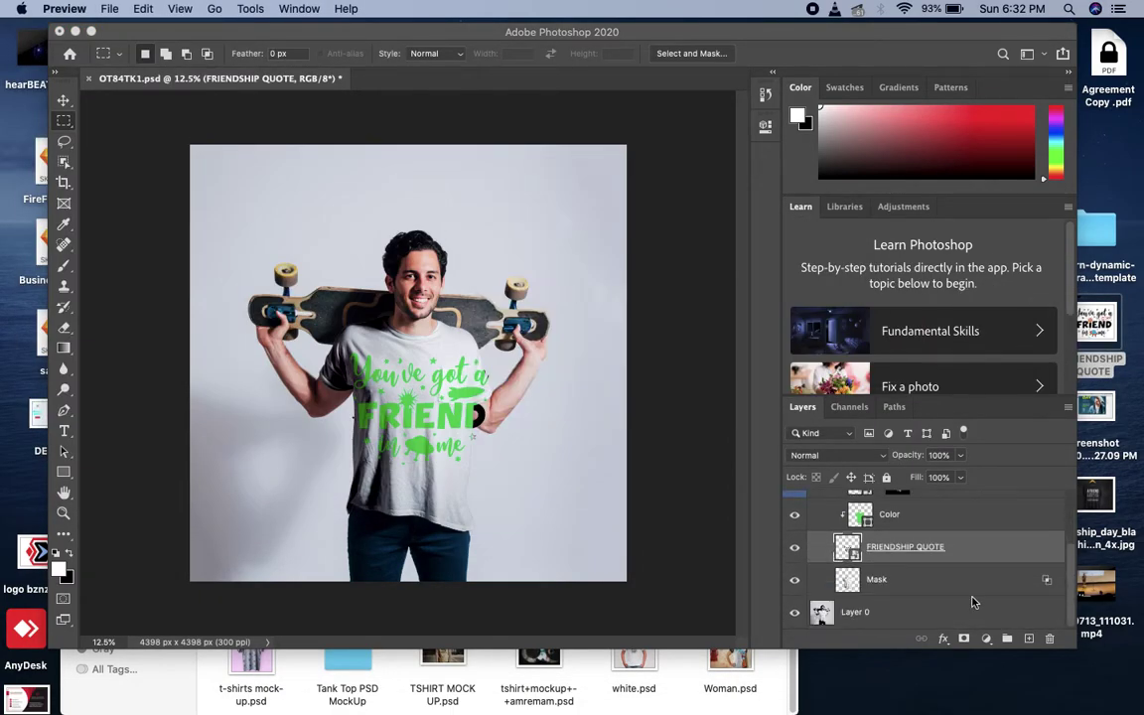
{"action": "scroll", "coordinate": [929, 576], "scroll_direction": "up", "scroll_amount": 3}
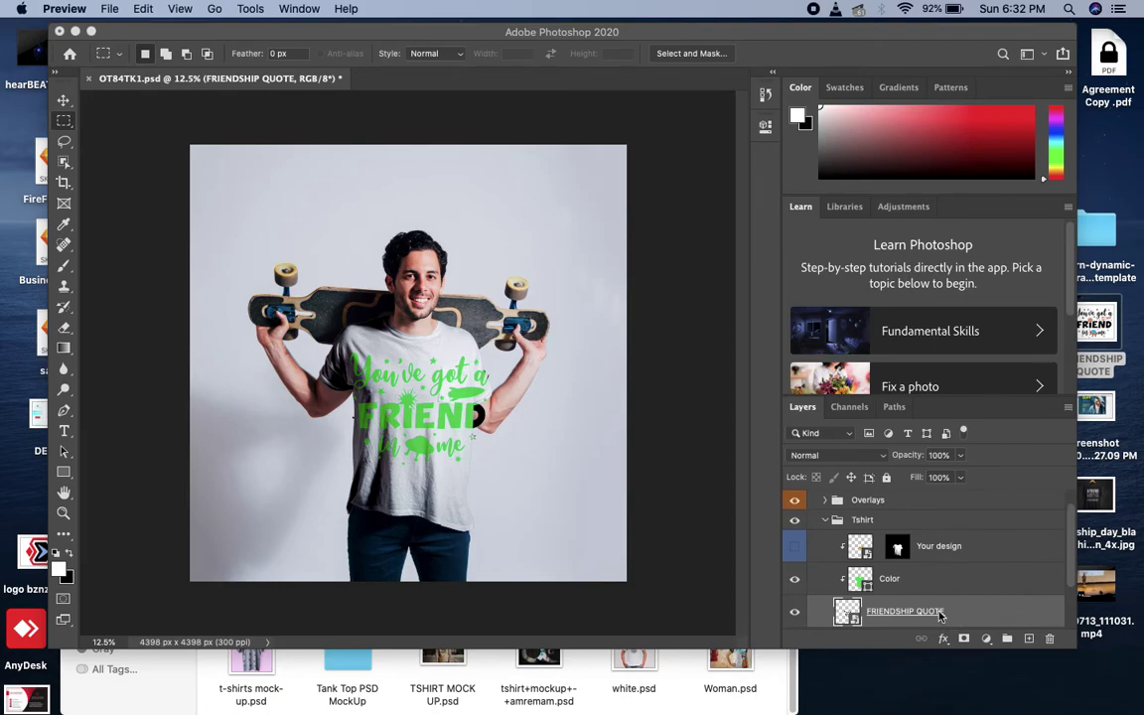
{"action": "left_click_drag", "start_coordinate": [935, 616], "coordinate": [929, 541]}
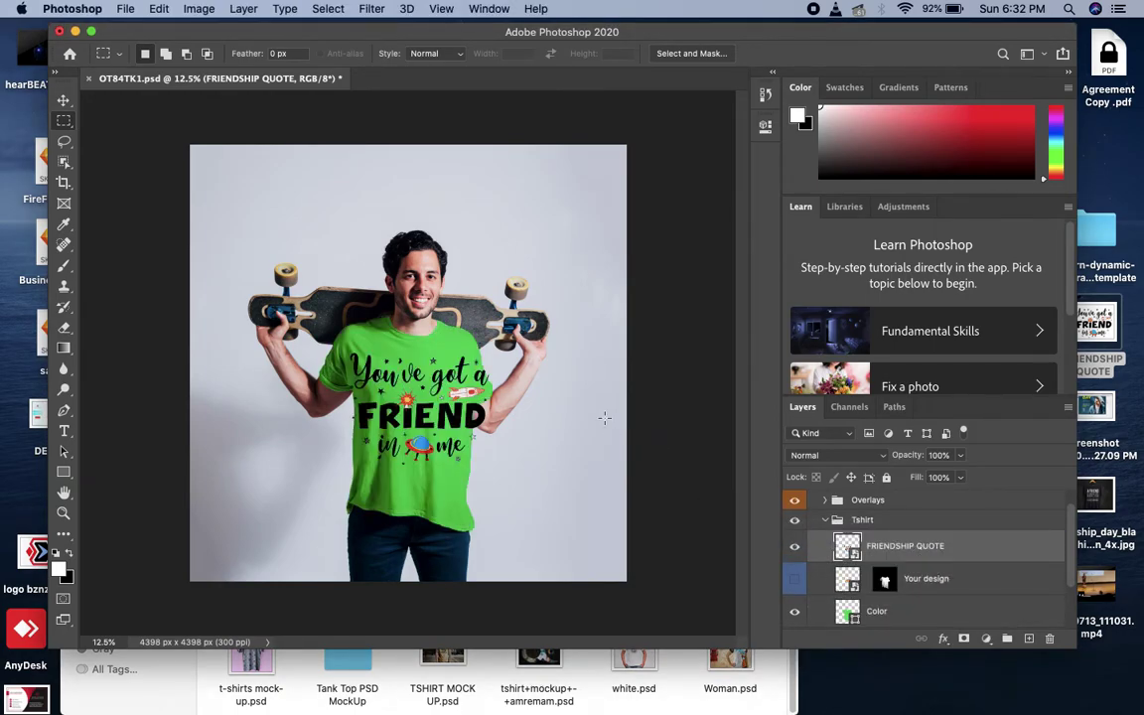
{"action": "key", "text": "super+z"}
{"action": "key", "text": "super+z"}
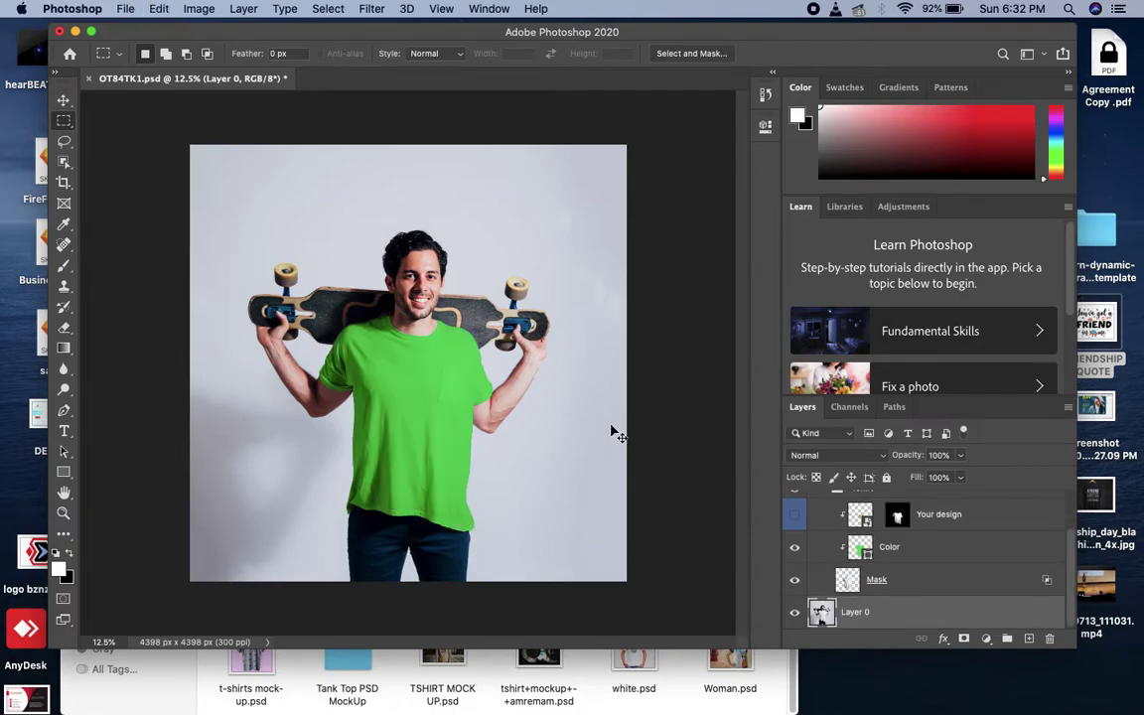
Browse the Sketch Certifications, Tshirt Mockups and Fashion Banners folders for the image, then cancel
{"action": "left_click", "coordinate": [125, 10]}
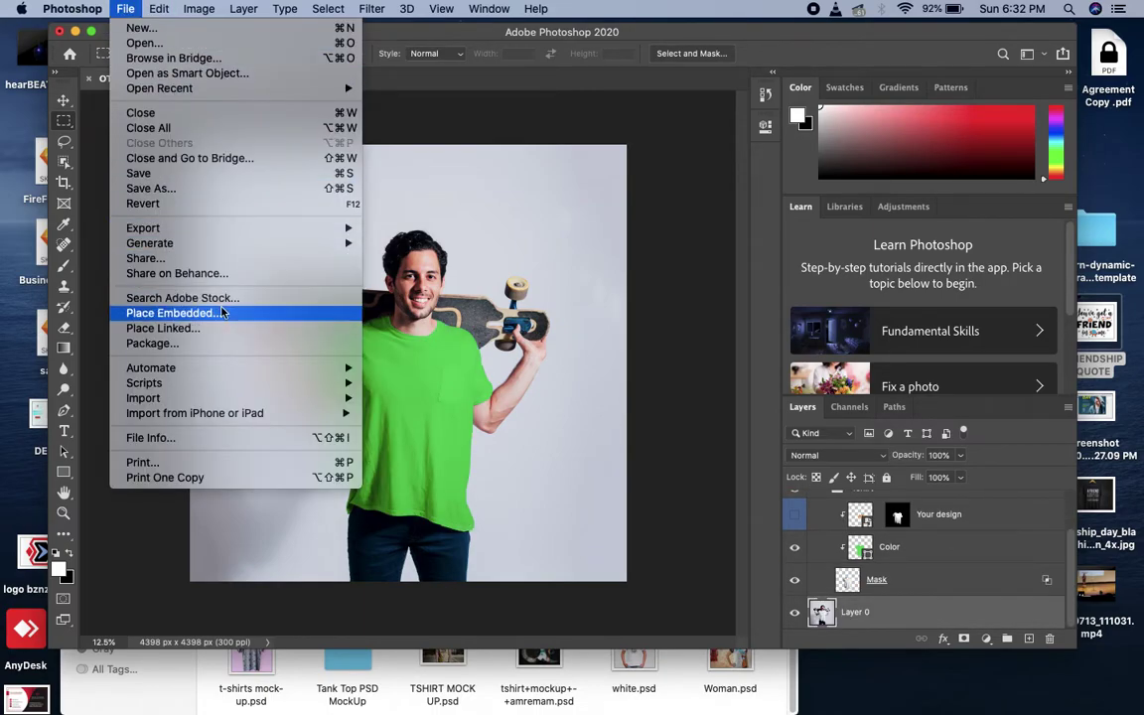
{"action": "left_click", "coordinate": [222, 314]}
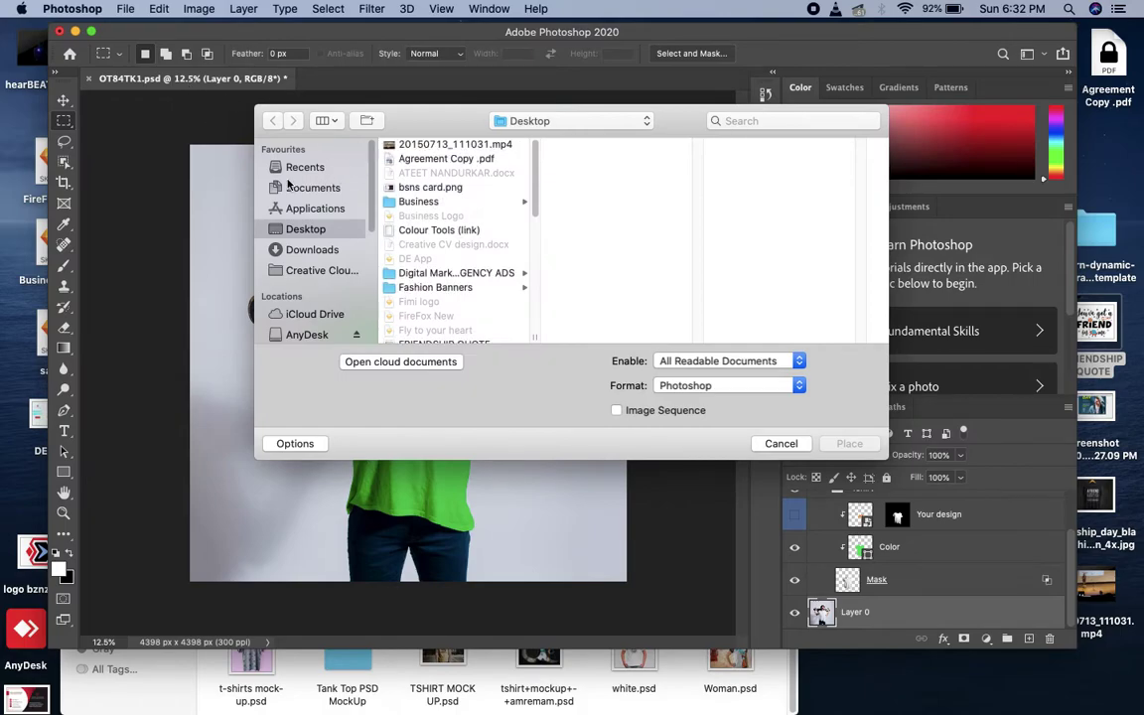
{"action": "scroll", "coordinate": [453, 265], "scroll_direction": "down", "scroll_amount": 10}
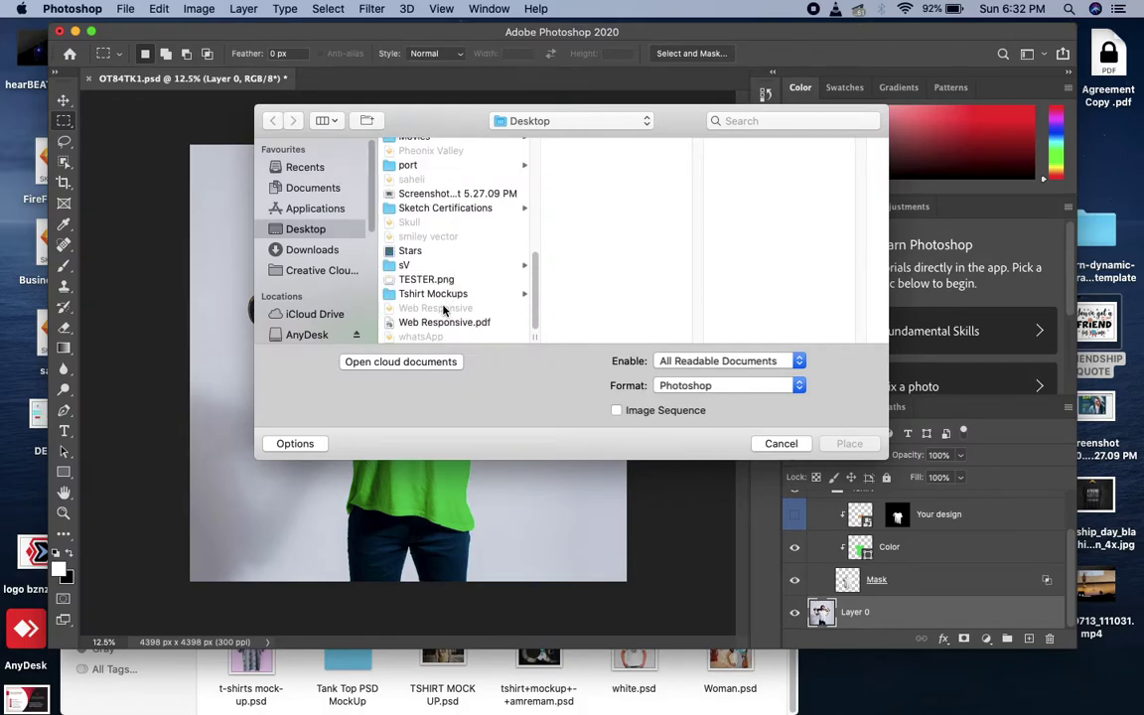
{"action": "left_click", "coordinate": [440, 208]}
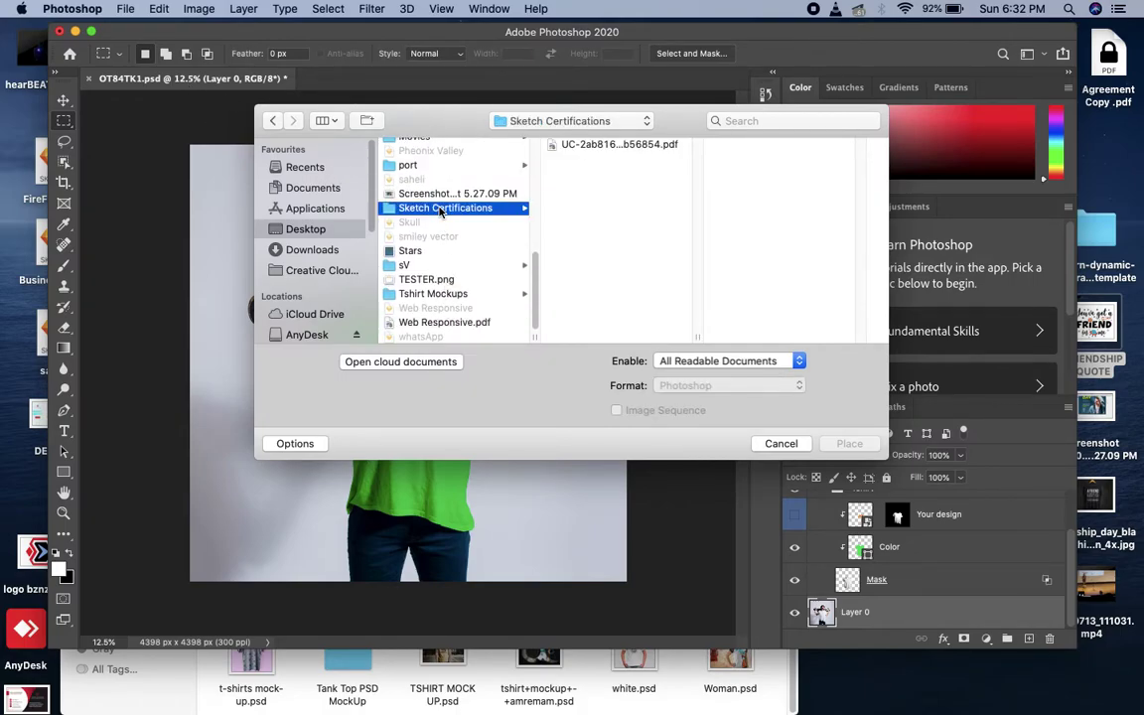
{"action": "left_click", "coordinate": [427, 294]}
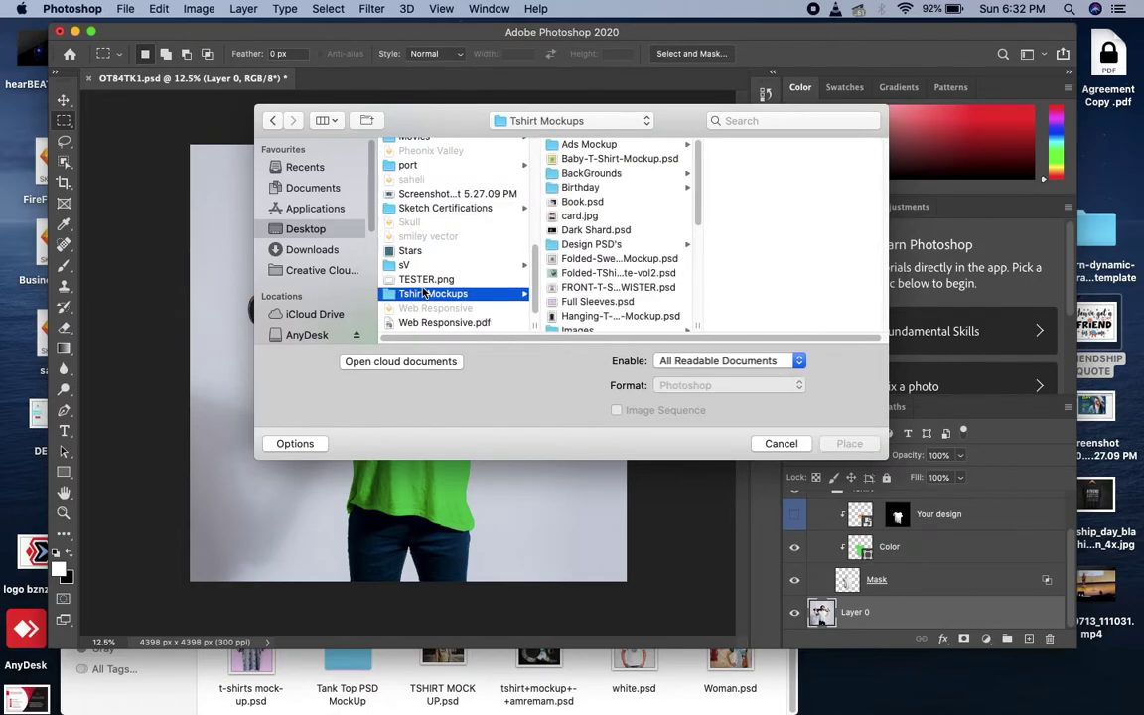
{"action": "scroll", "coordinate": [425, 299], "scroll_direction": "up", "scroll_amount": 5}
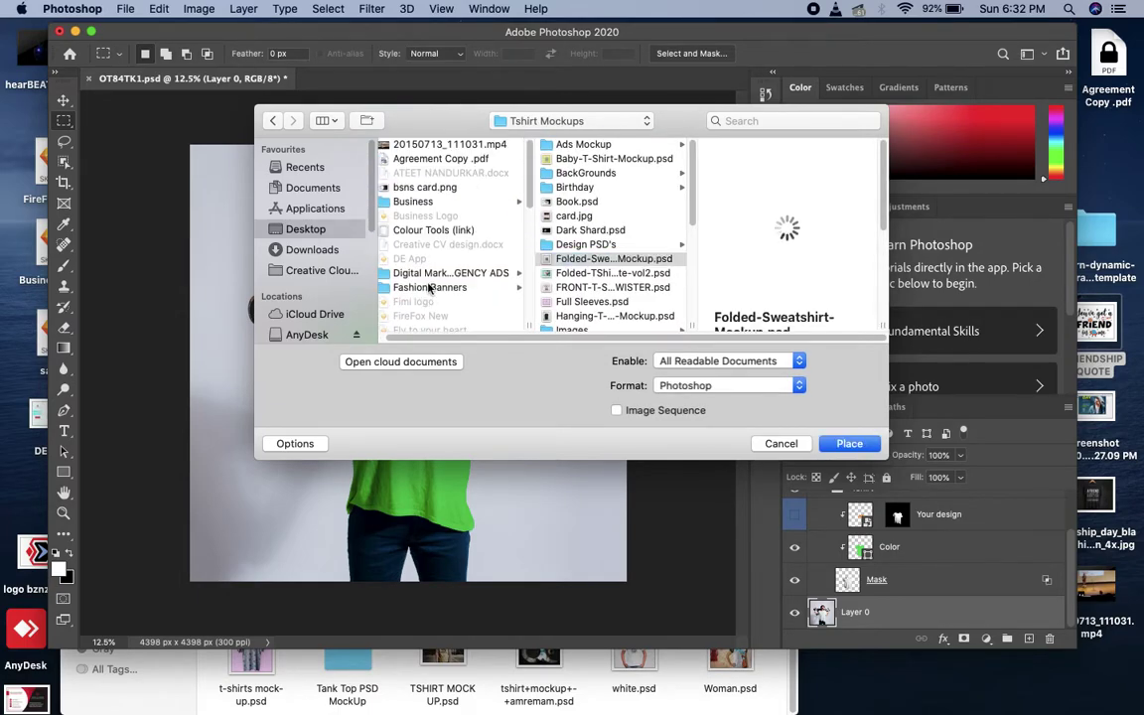
{"action": "left_click", "coordinate": [427, 287]}
{"action": "scroll", "coordinate": [428, 260], "scroll_direction": "down", "scroll_amount": 1}
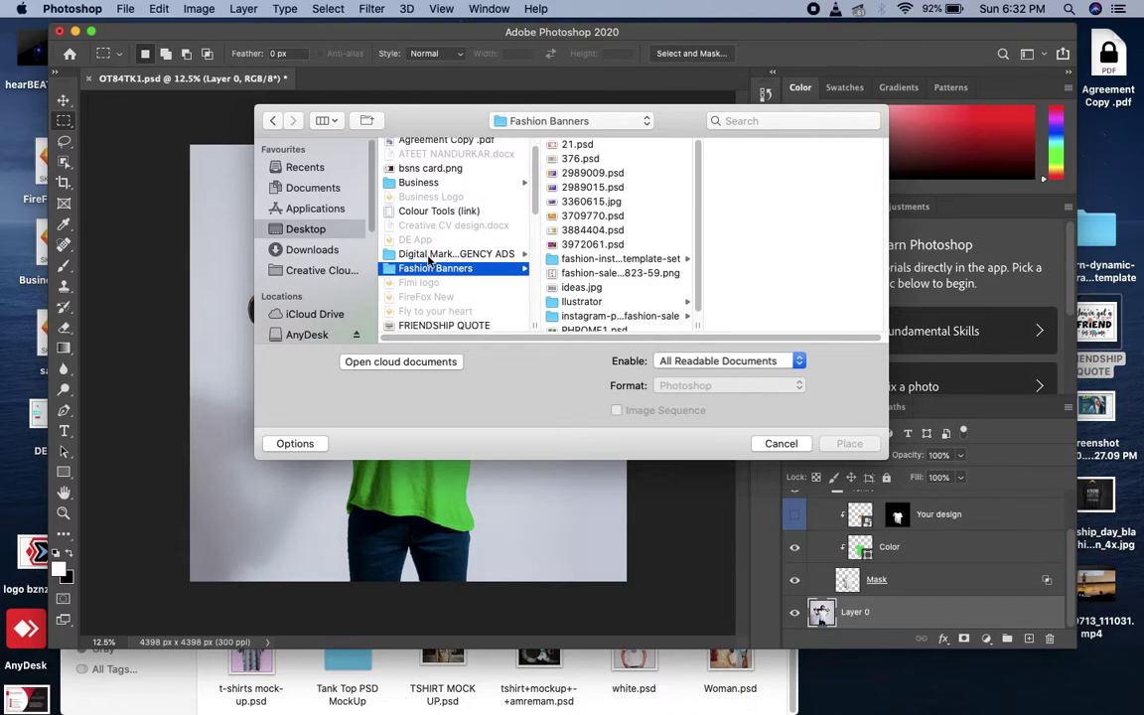
{"action": "scroll", "coordinate": [428, 260], "scroll_direction": "up", "scroll_amount": 1}
{"action": "key", "text": "Escape"}
Reopen Place Embedded and navigate to the Desktop file list to find FRIENDSHIP QUOTE
{"action": "left_click", "coordinate": [126, 10]}
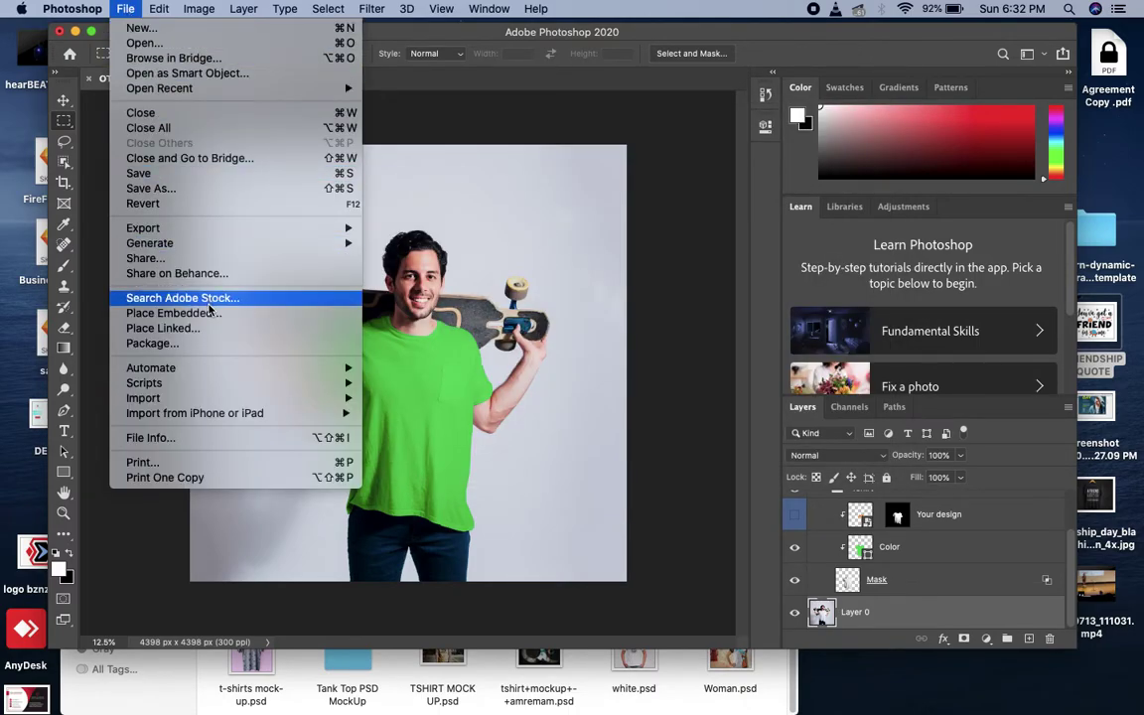
{"action": "left_click", "coordinate": [409, 123]}
{"action": "left_click", "coordinate": [111, 10]}
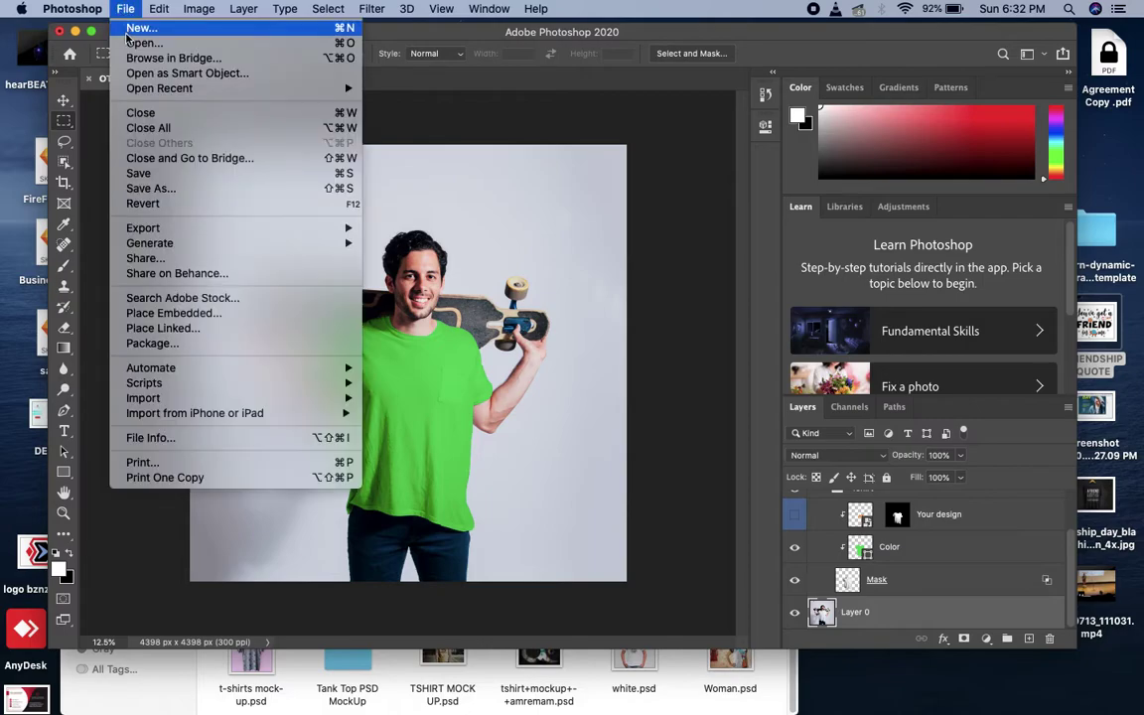
{"action": "left_click", "coordinate": [156, 316]}
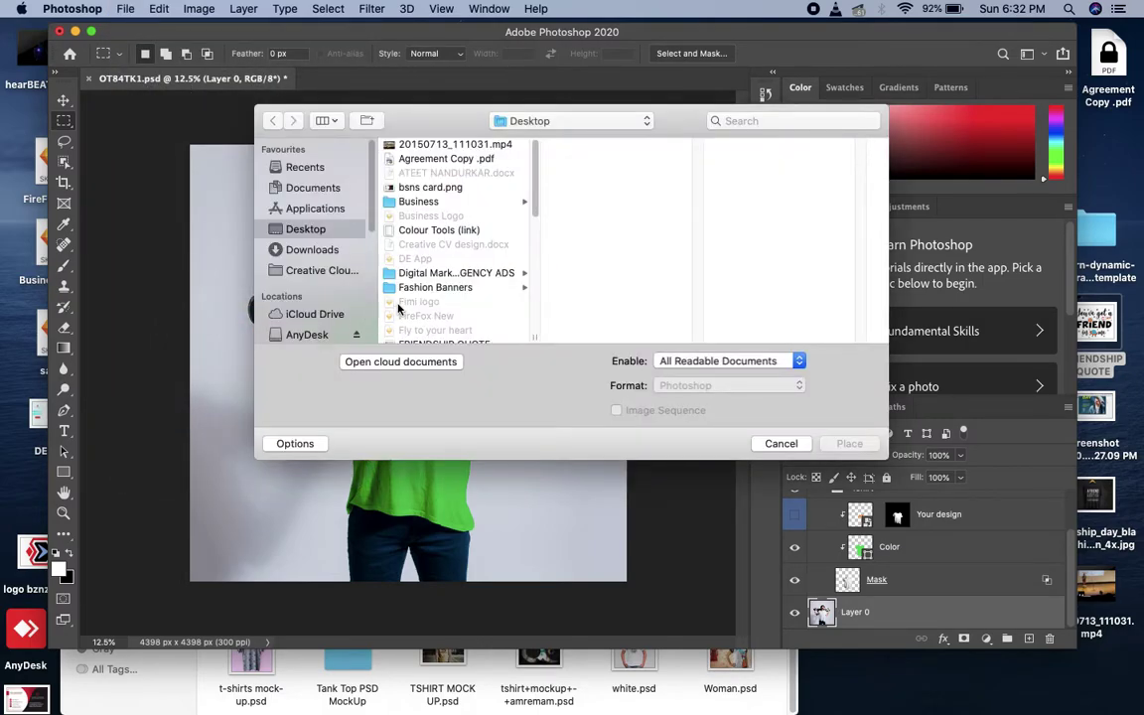
{"action": "left_click", "coordinate": [414, 288]}
{"action": "key", "text": "Right"}
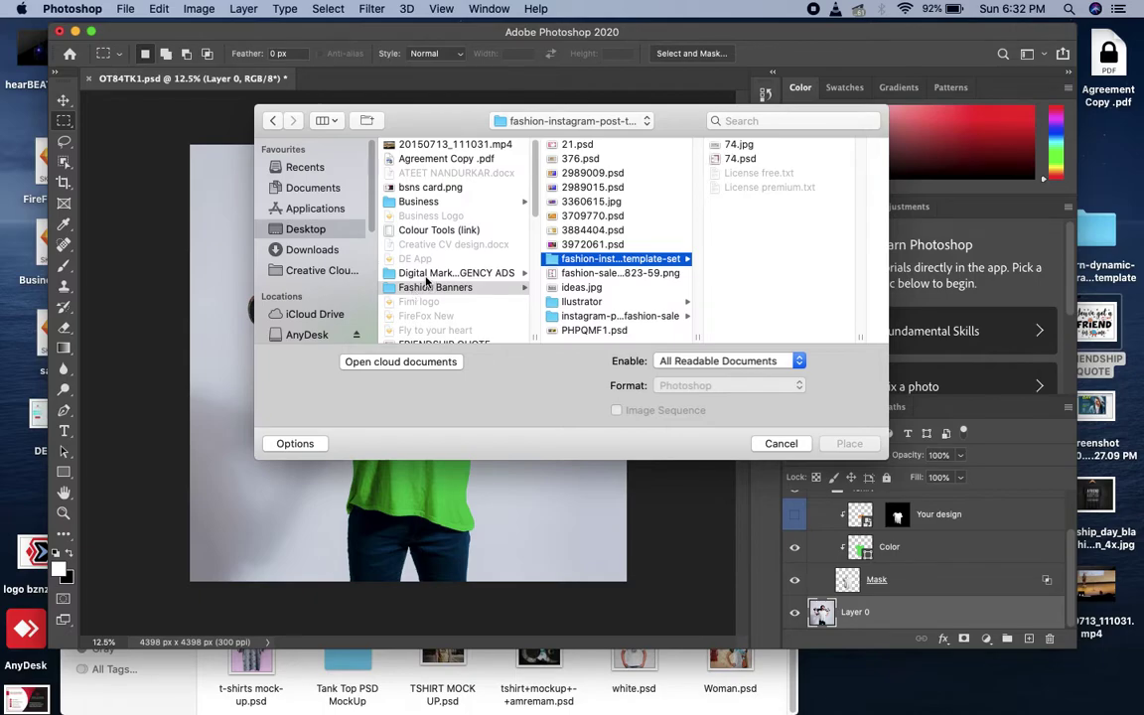
{"action": "scroll", "coordinate": [422, 286], "scroll_direction": "down", "scroll_amount": 8}
{"action": "left_click", "coordinate": [437, 255]}
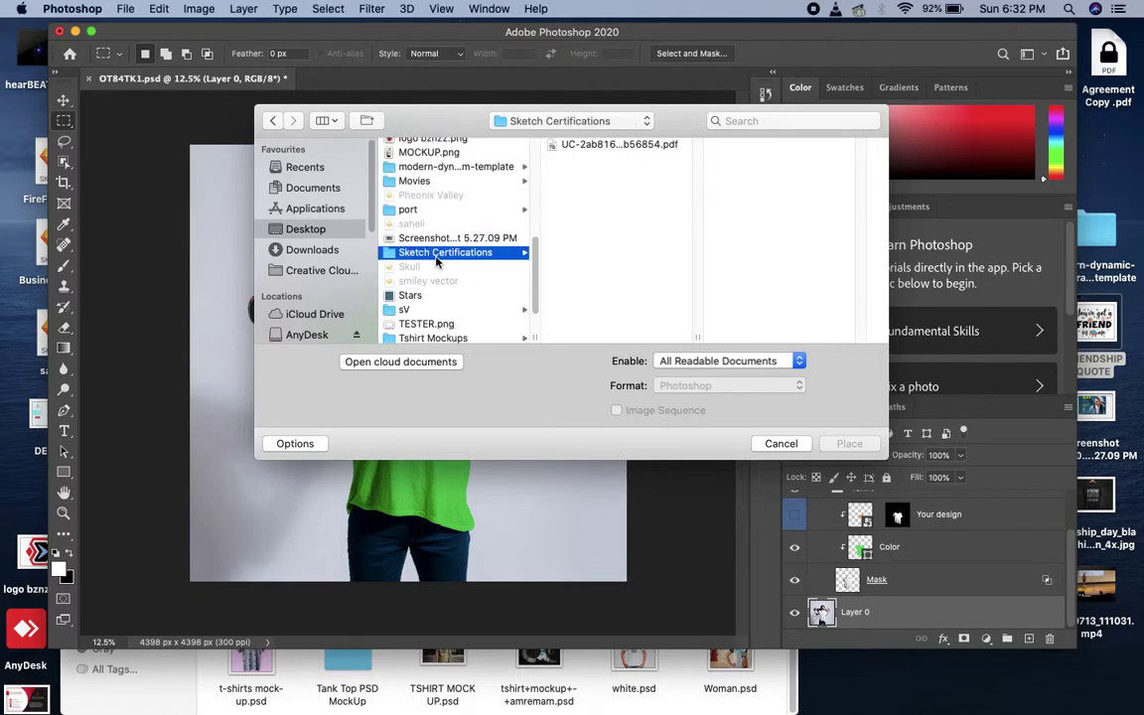
{"action": "key", "text": "Right"}
{"action": "scroll", "coordinate": [397, 239], "scroll_direction": "down", "scroll_amount": 3}
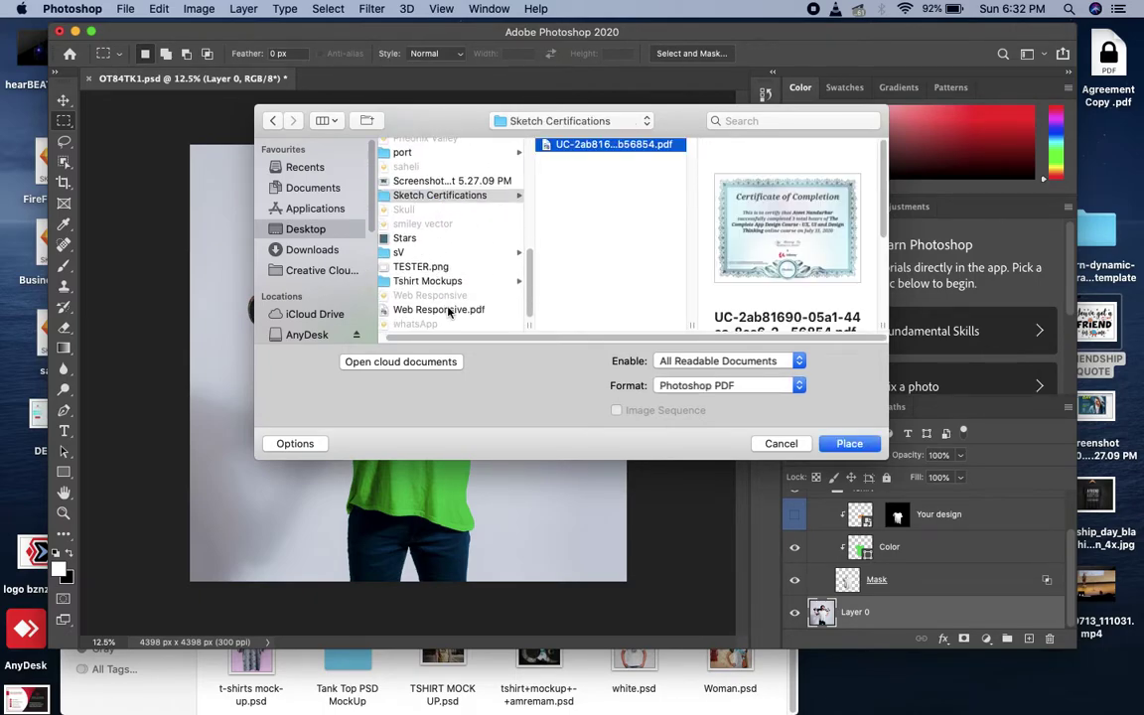
{"action": "left_click", "coordinate": [449, 308]}
Place FRIENDSHIP QUOTE at 43.51%, tilted -12.45° on the chest, layered above Your design
{"action": "type", "text": "tfr"}
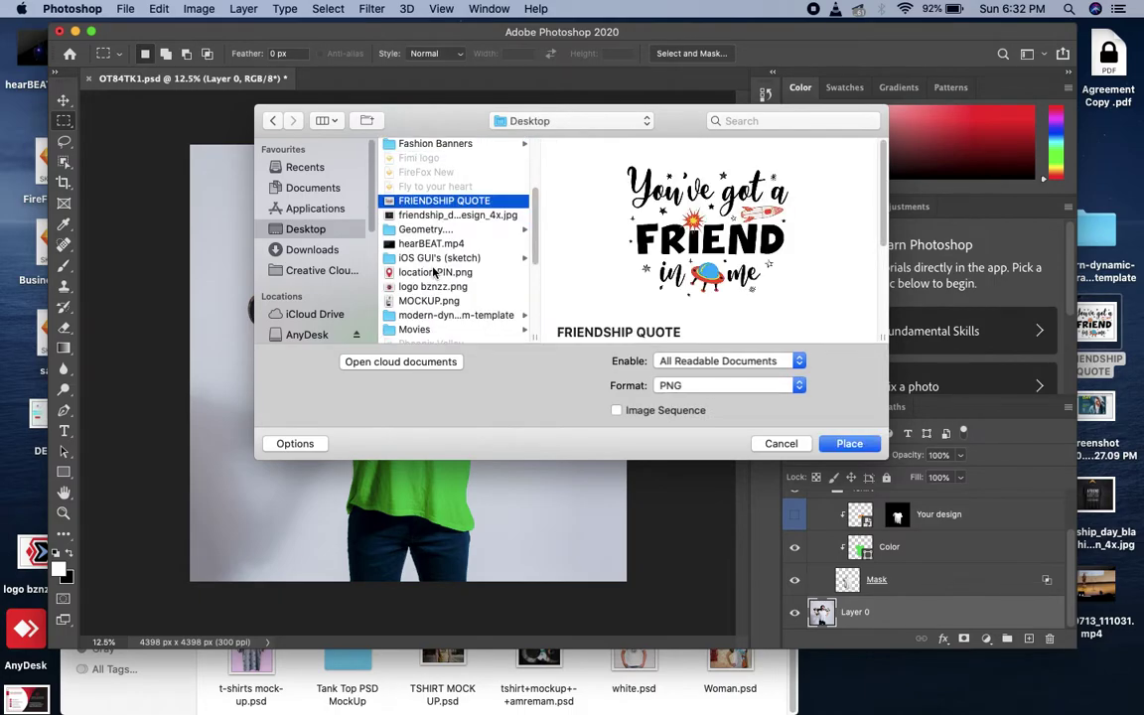
{"action": "left_click", "coordinate": [850, 449]}
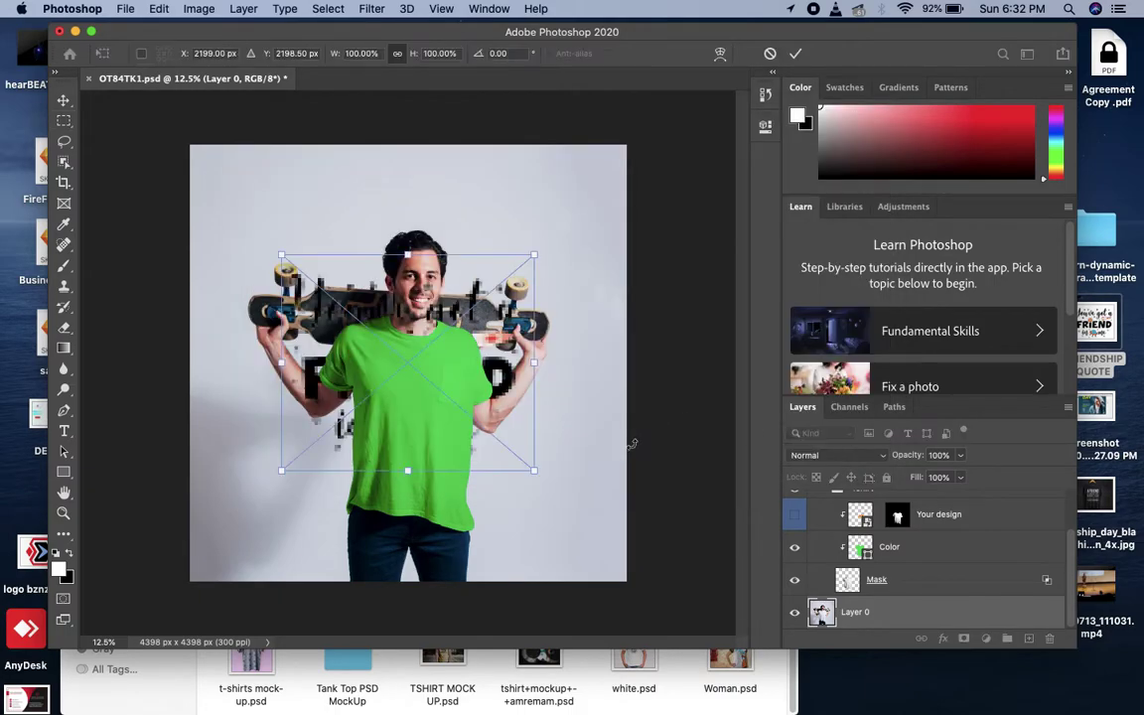
{"action": "left_click_drag", "start_coordinate": [534, 467], "coordinate": [458, 405]}
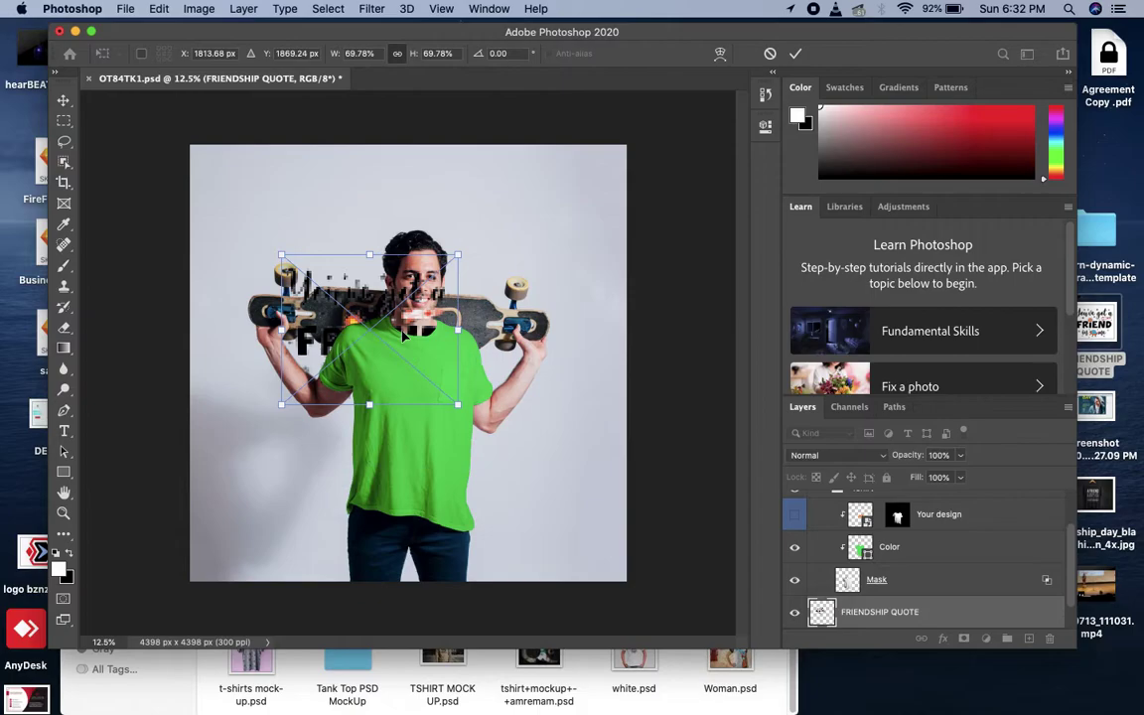
{"action": "left_click_drag", "start_coordinate": [387, 305], "coordinate": [439, 389]}
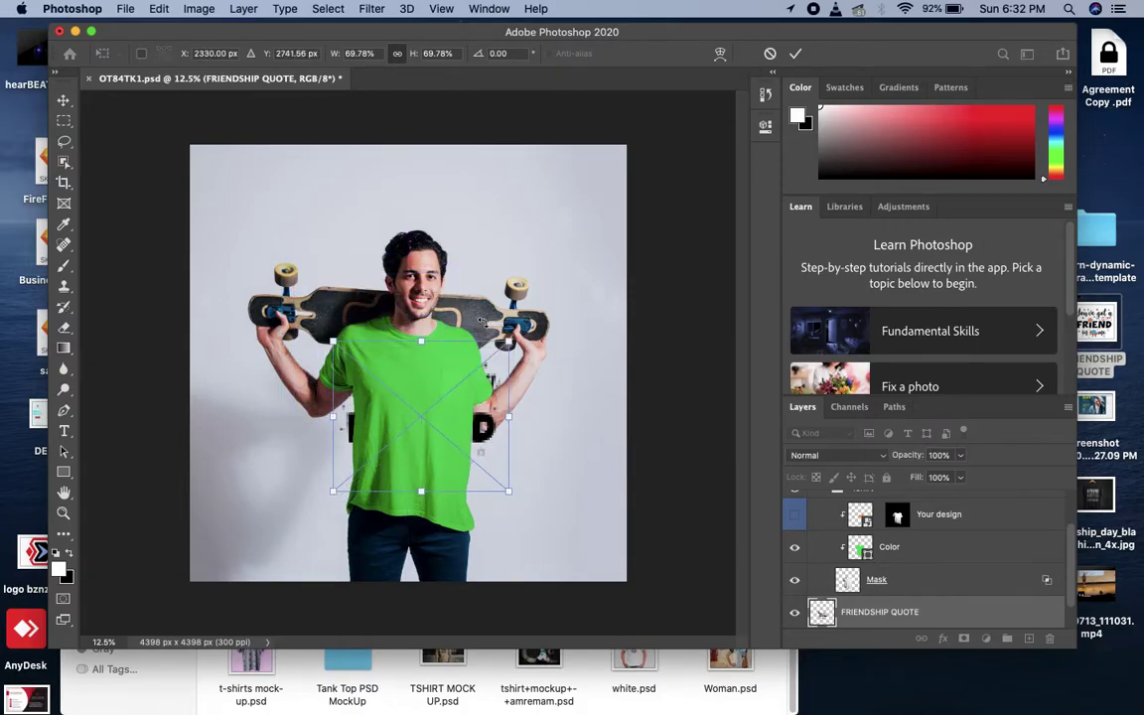
{"action": "left_click_drag", "start_coordinate": [519, 503], "coordinate": [471, 448]}
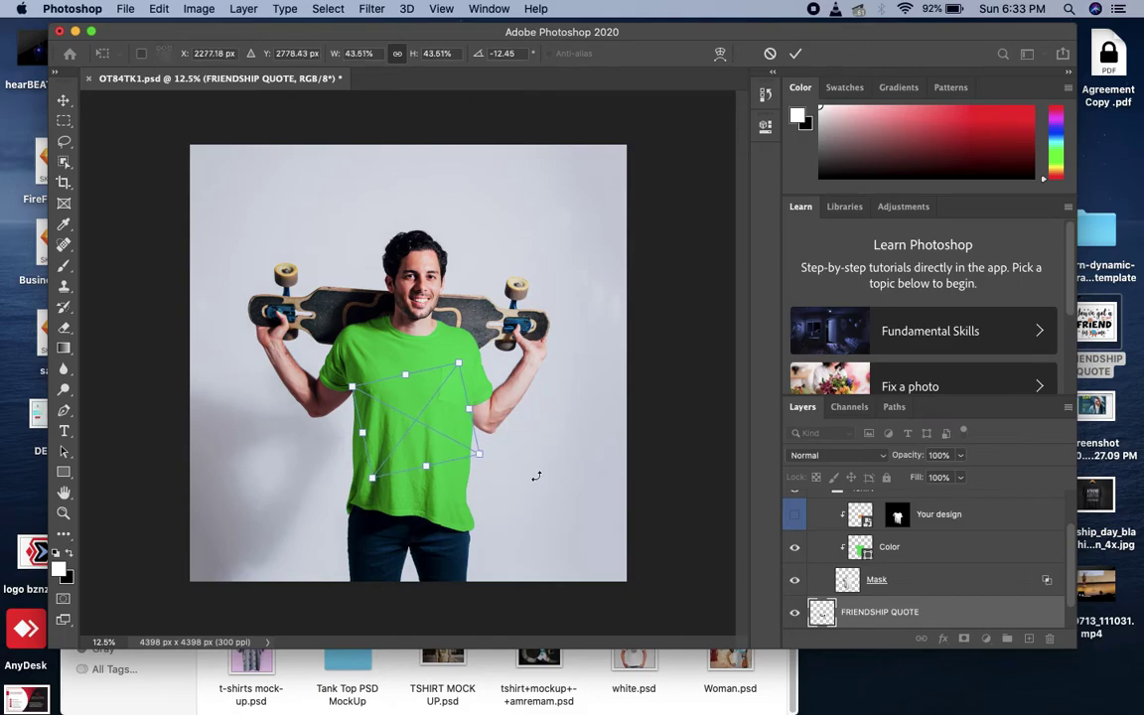
{"action": "left_click", "coordinate": [796, 54]}
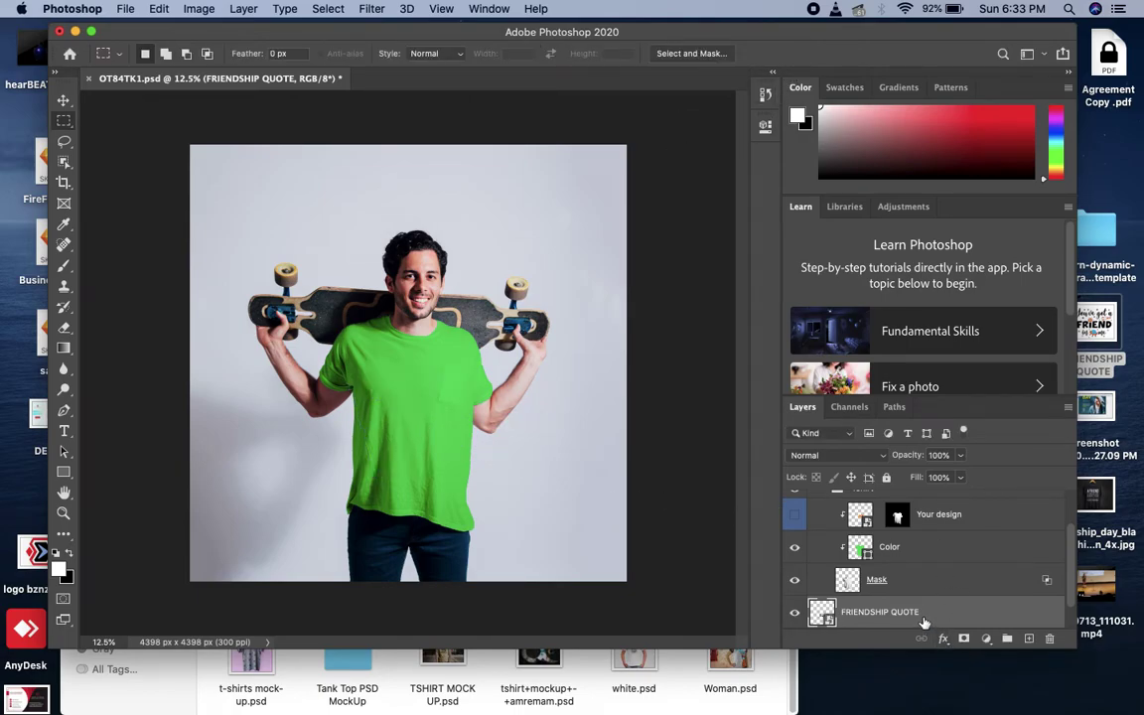
{"action": "left_click_drag", "start_coordinate": [923, 622], "coordinate": [920, 513]}
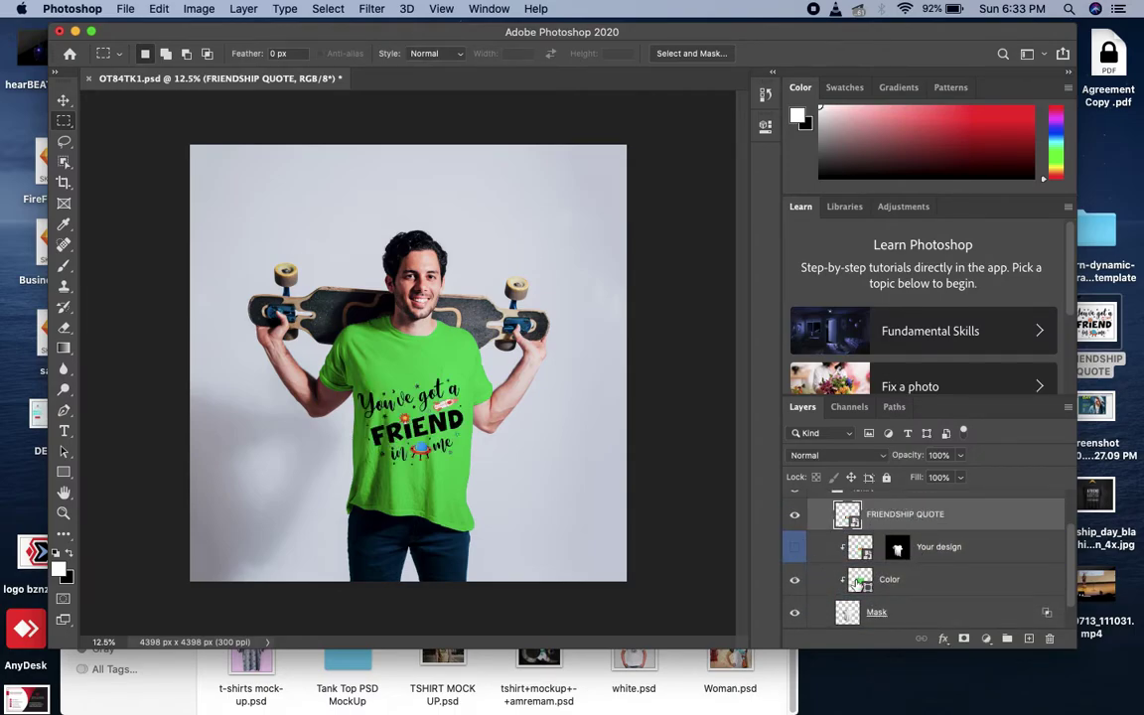
Delete the Your design layer from the mockup
{"action": "left_click", "coordinate": [957, 554]}
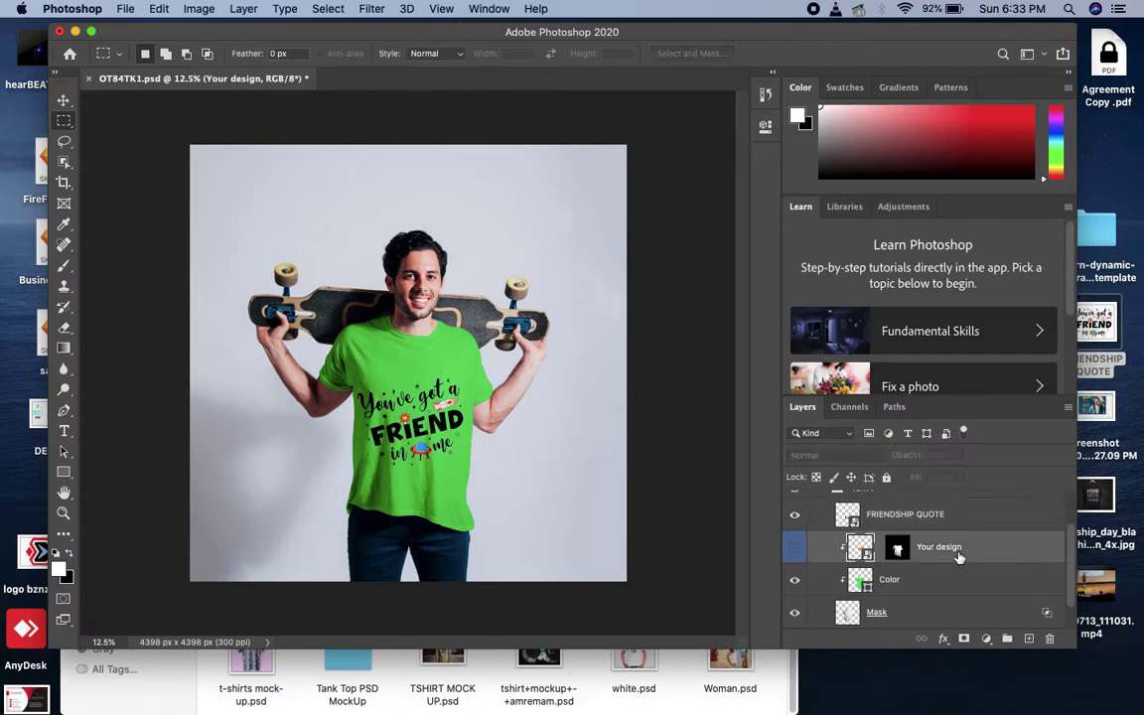
{"action": "key", "text": "BackSpace"}
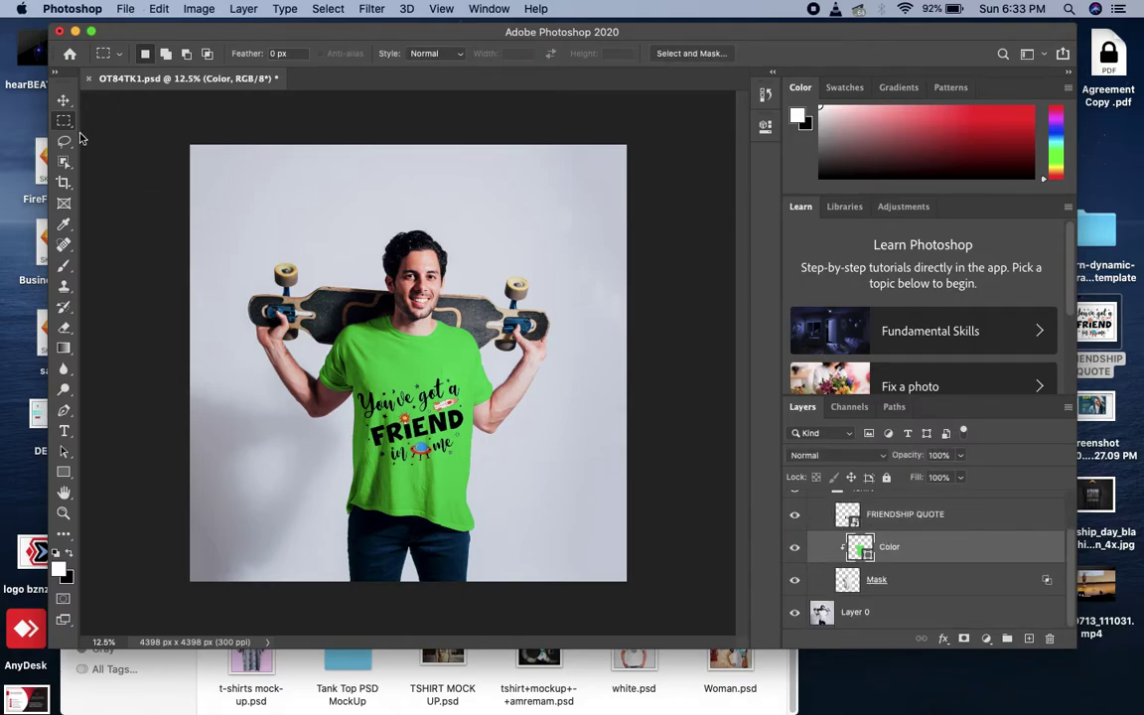
{"action": "left_click", "coordinate": [55, 72]}
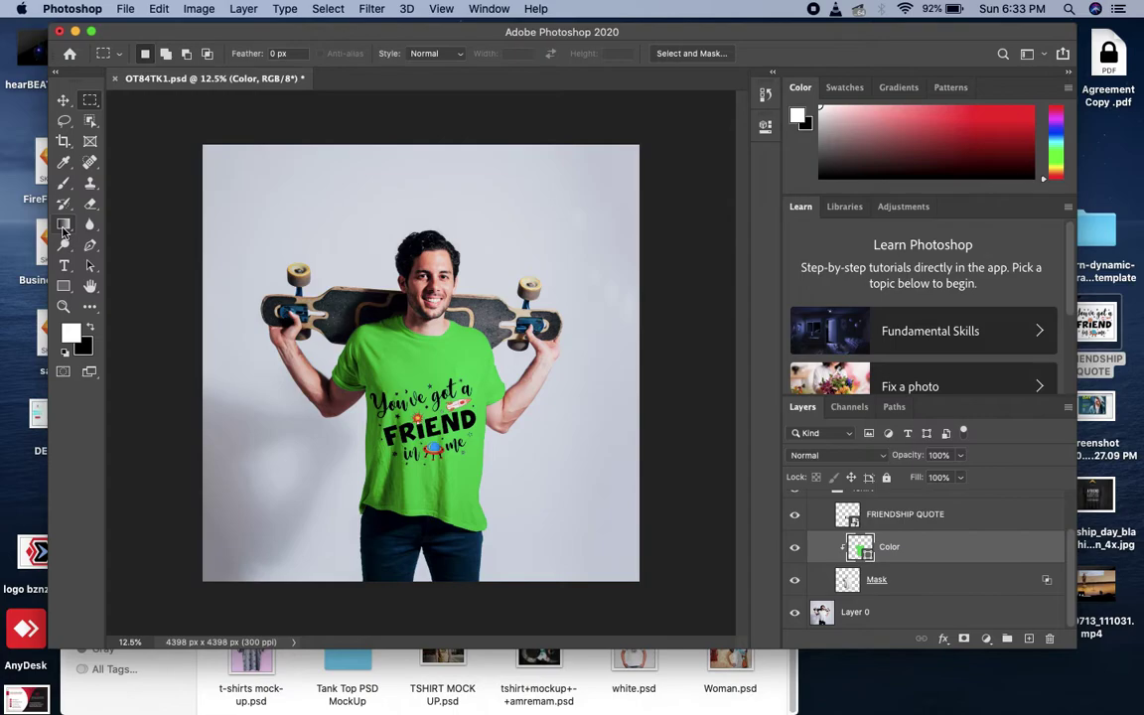
Quick-export the mockup as MOCKUP.png, replacing the old file, and close it unsaved
{"action": "left_click", "coordinate": [125, 9]}
{"action": "mouse_move", "coordinate": [177, 232]}
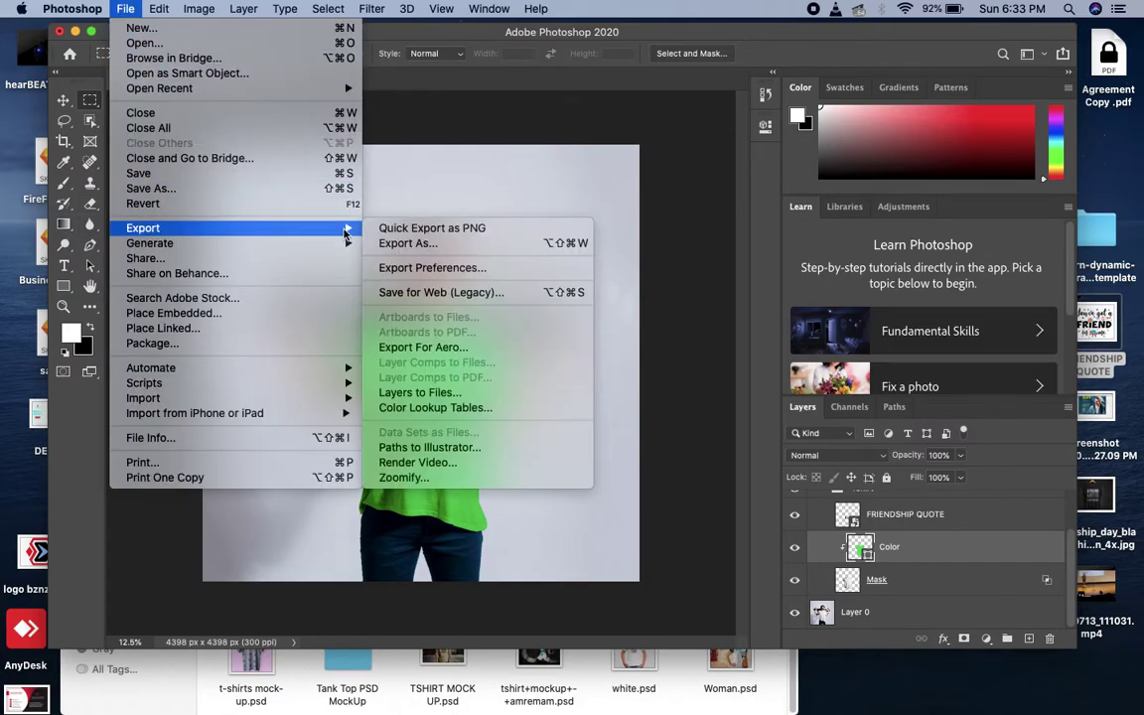
{"action": "left_click", "coordinate": [429, 227]}
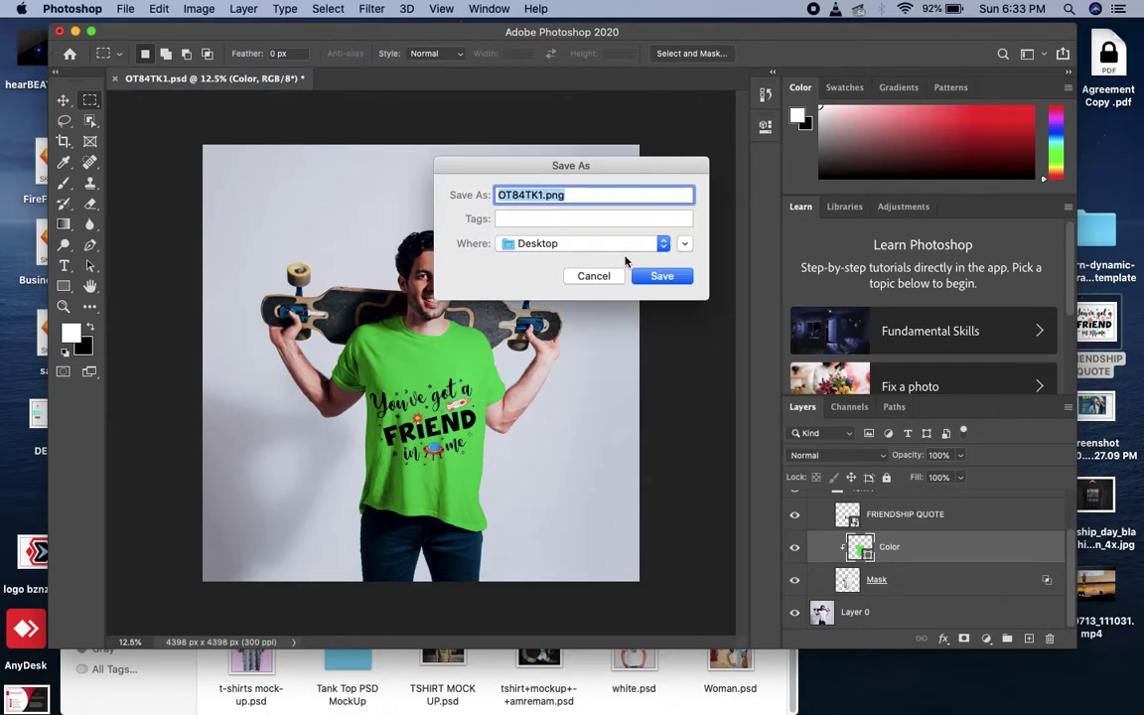
{"action": "type", "text": "MOC"}
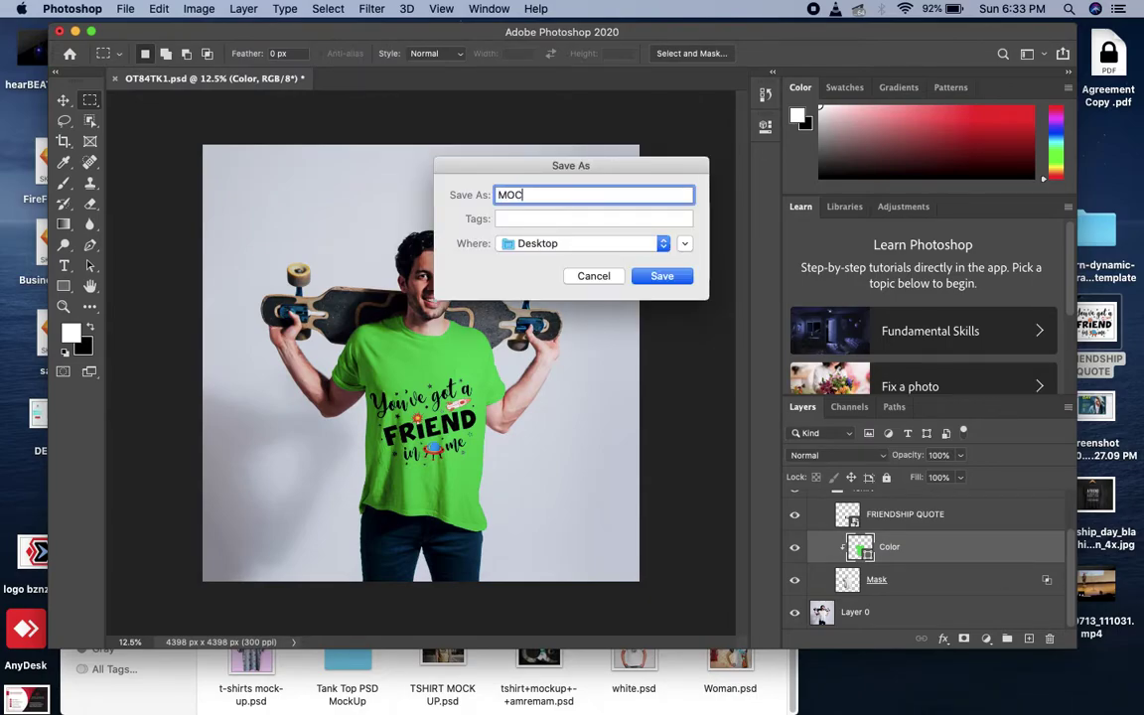
{"action": "type", "text": "KUP"}
{"action": "key", "text": "Return"}
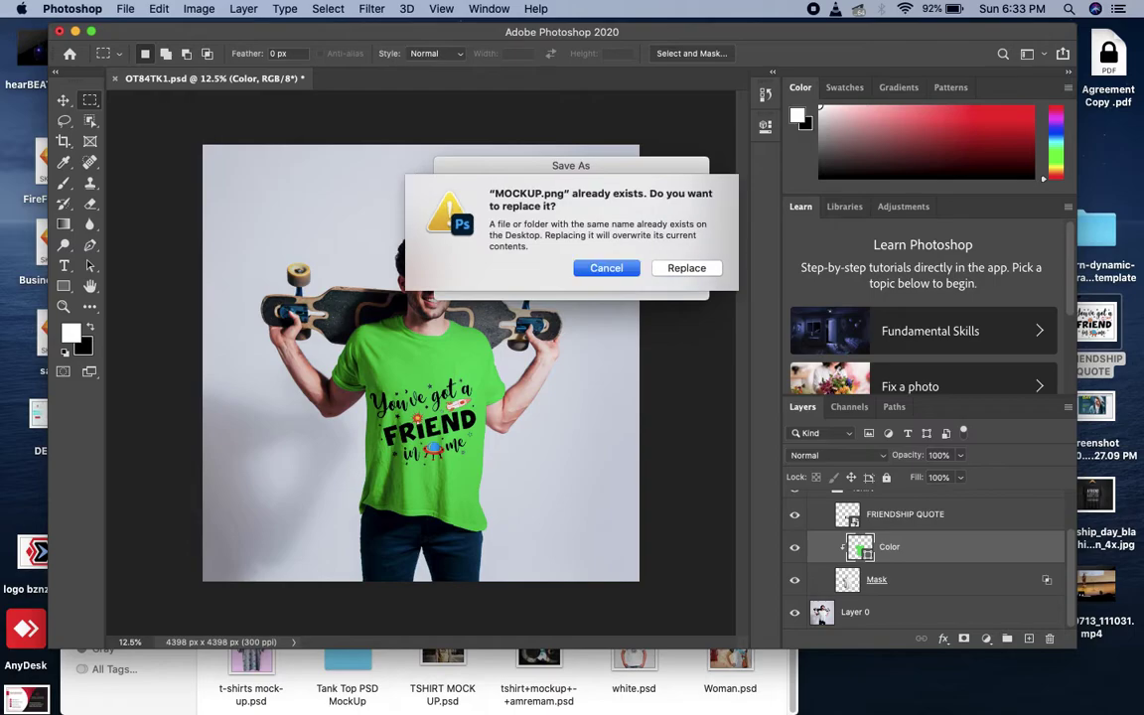
{"action": "left_click", "coordinate": [696, 268]}
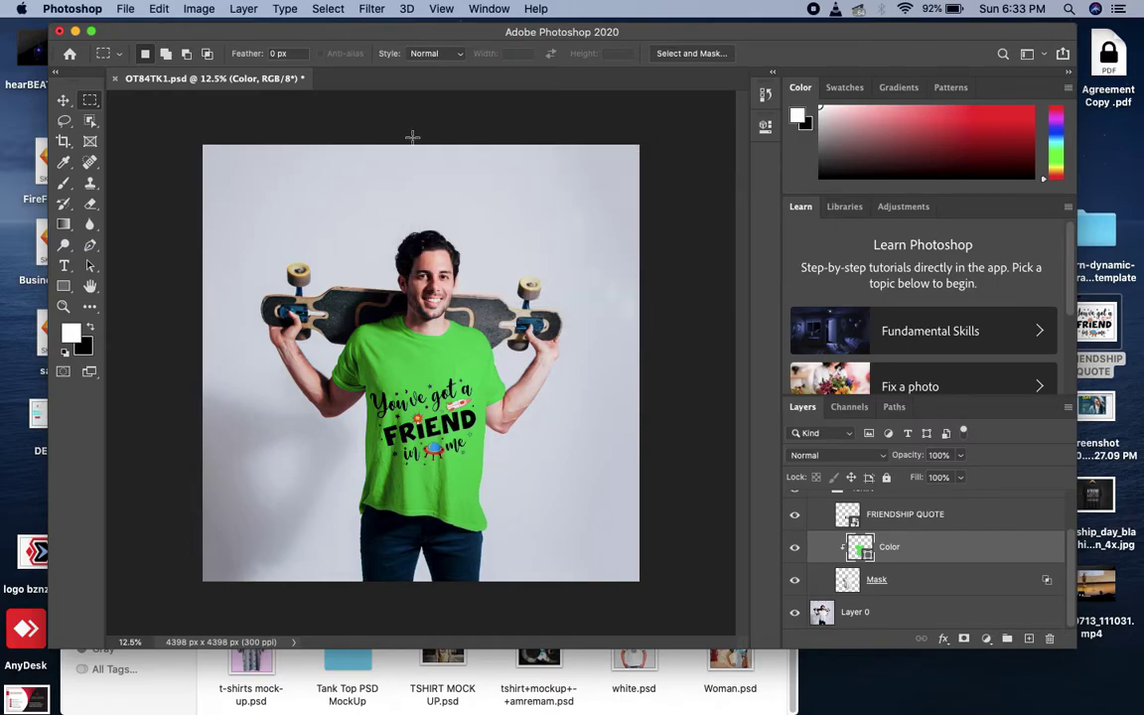
{"action": "left_click", "coordinate": [60, 33]}
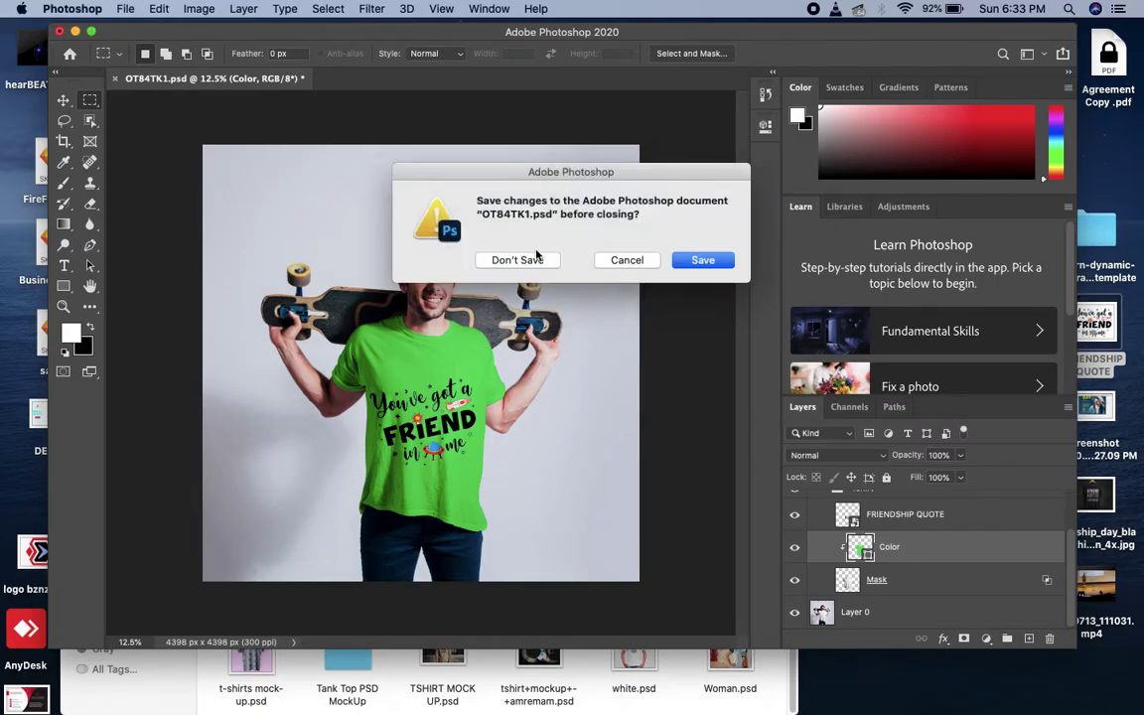
{"action": "left_click", "coordinate": [534, 256]}
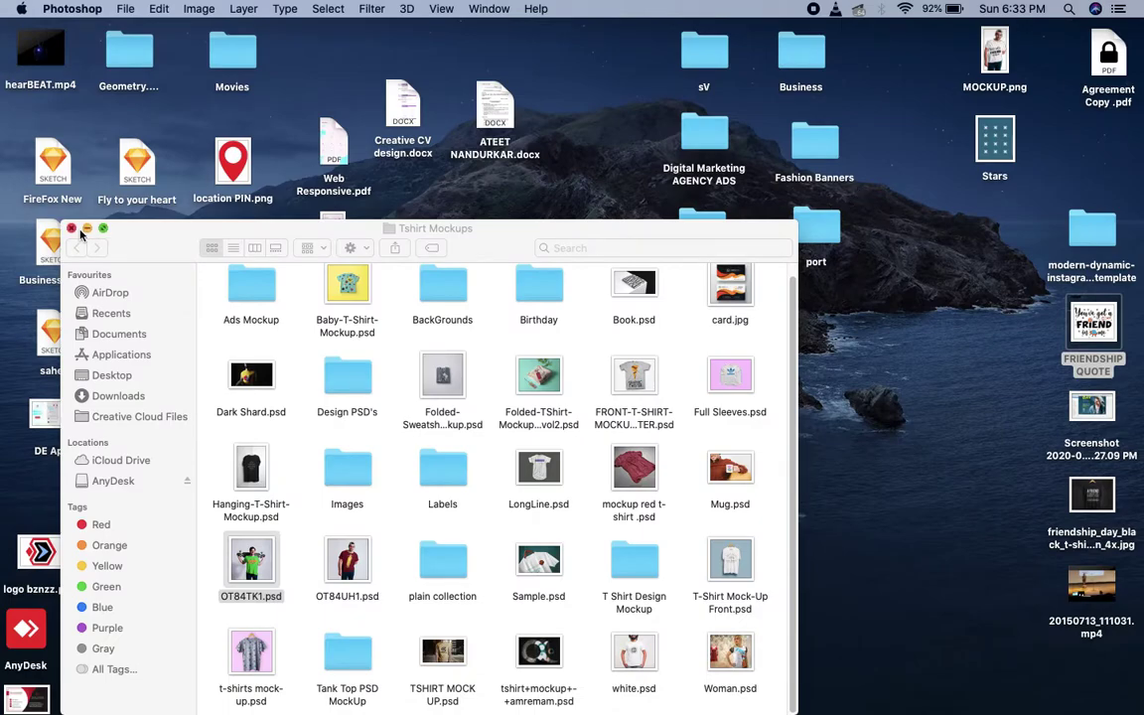
Open MOCKUP.png in Preview showing the green T-shirt photo
{"action": "left_click", "coordinate": [71, 229]}
{"action": "double_click", "coordinate": [996, 50]}
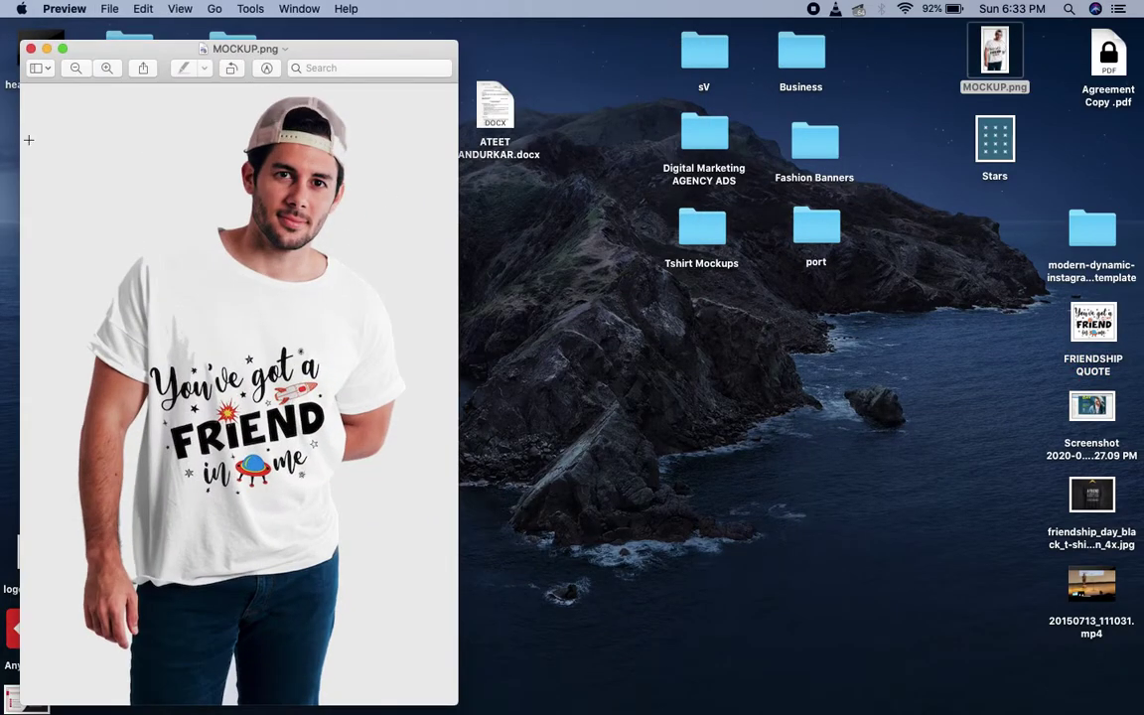
{"action": "left_click", "coordinate": [32, 49]}
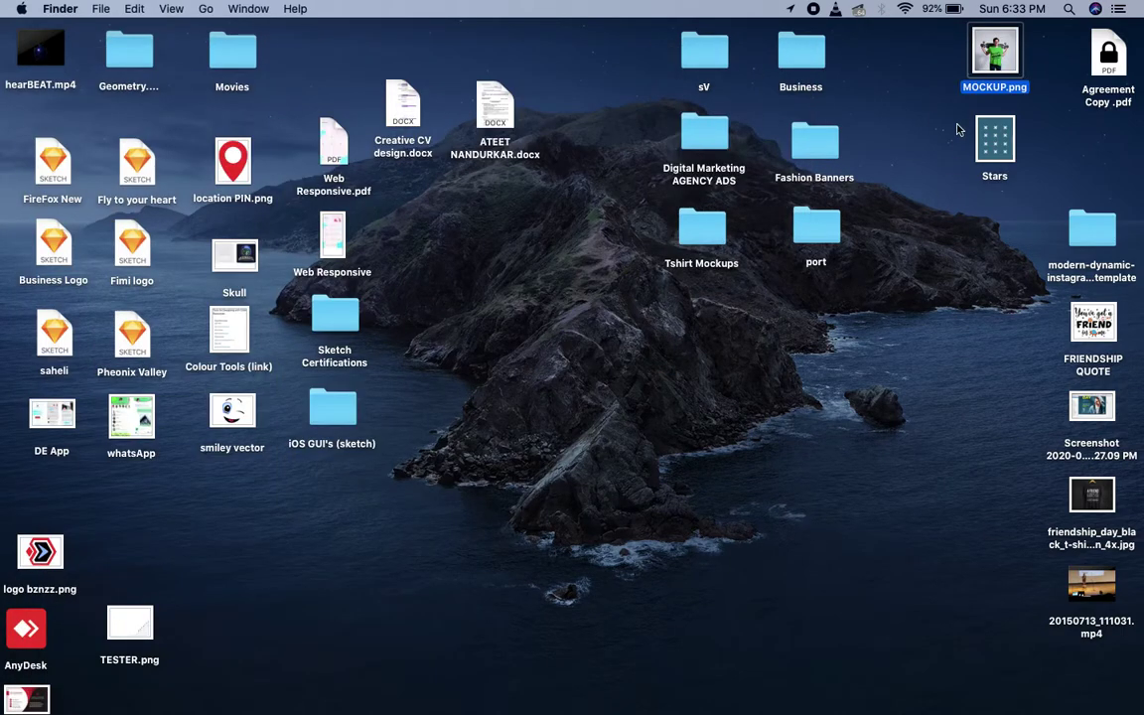
{"action": "double_click", "coordinate": [994, 54]}
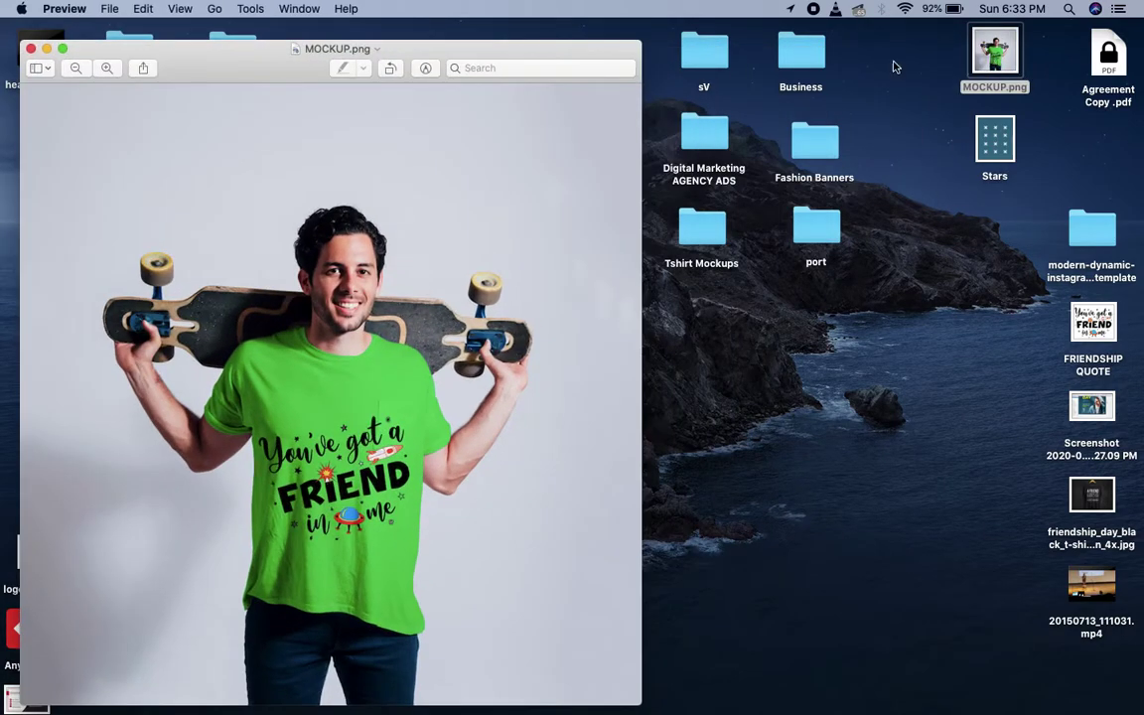
Resize MOCKUP.png to 1000 pixels wide proportionally, then reopen it to check
{"action": "left_click", "coordinate": [423, 68]}
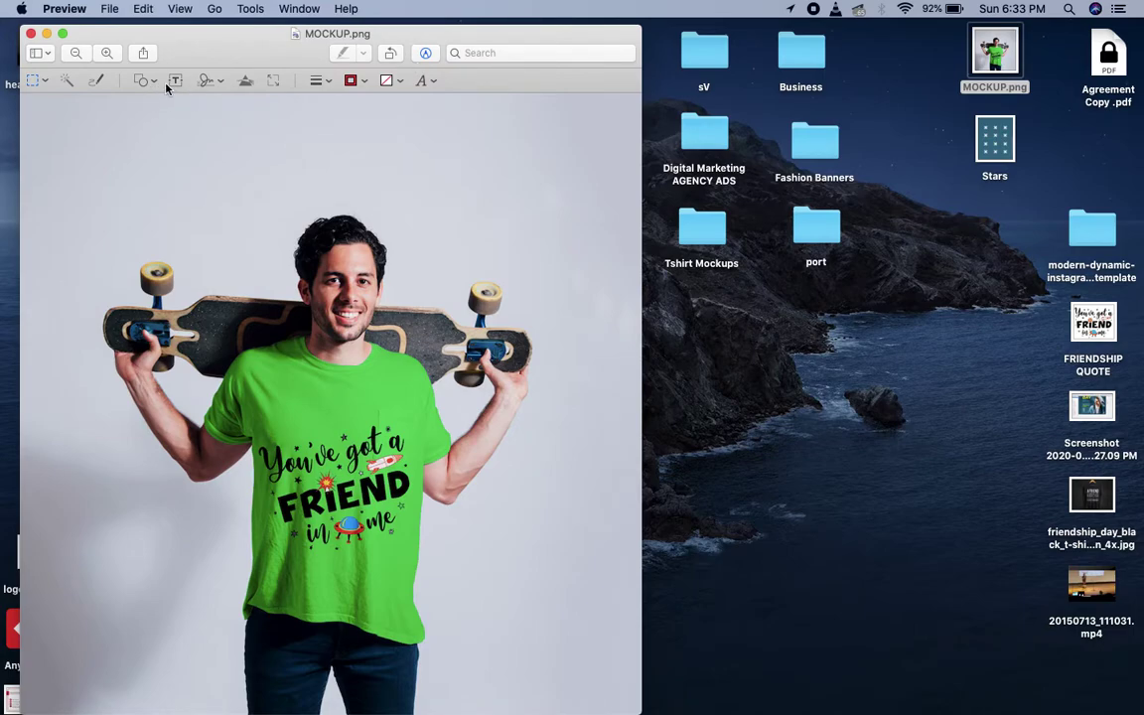
{"action": "left_click", "coordinate": [275, 83]}
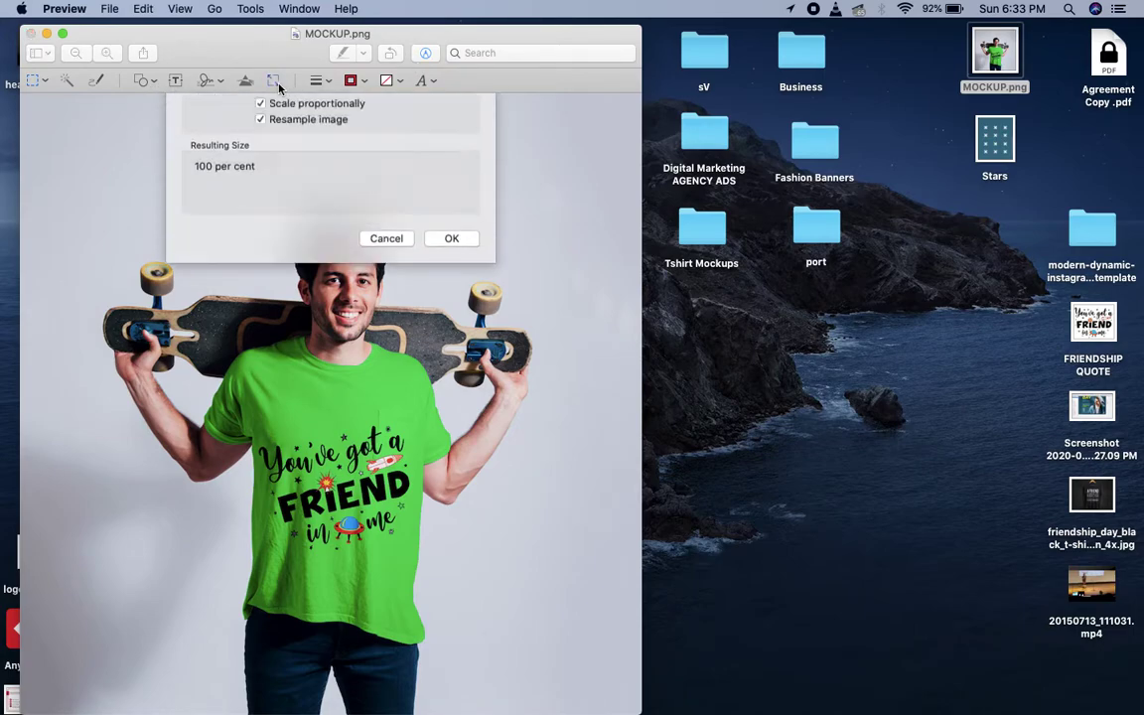
{"action": "type", "text": "1000"}
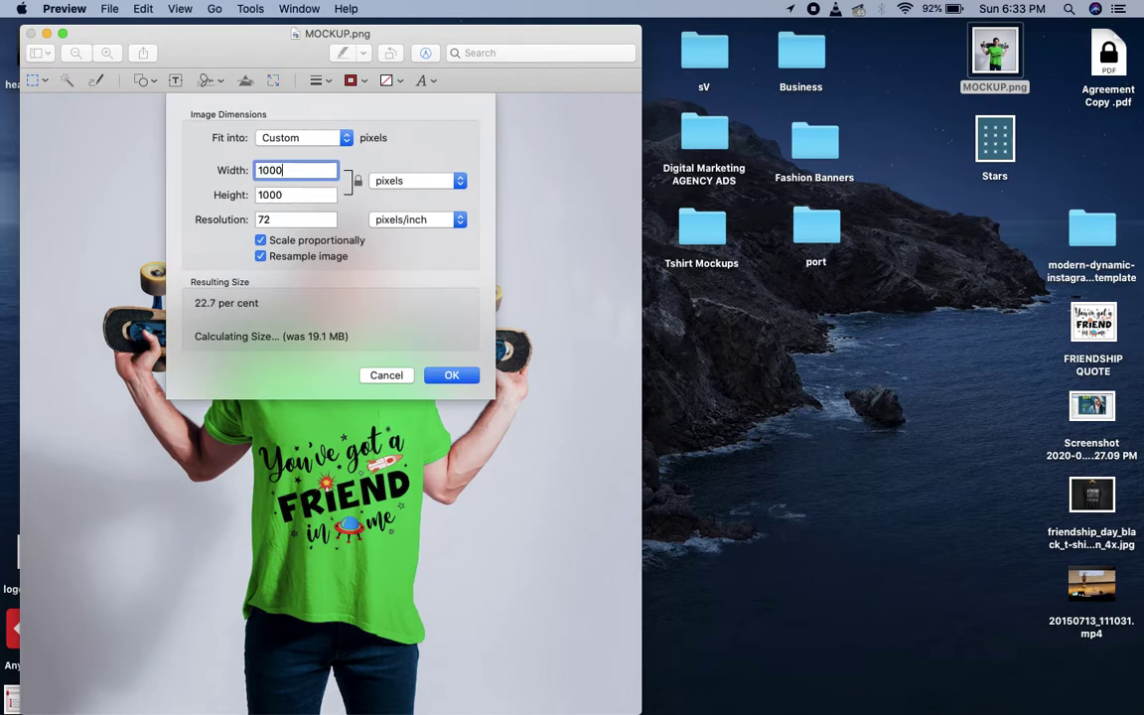
{"action": "left_click", "coordinate": [452, 376]}
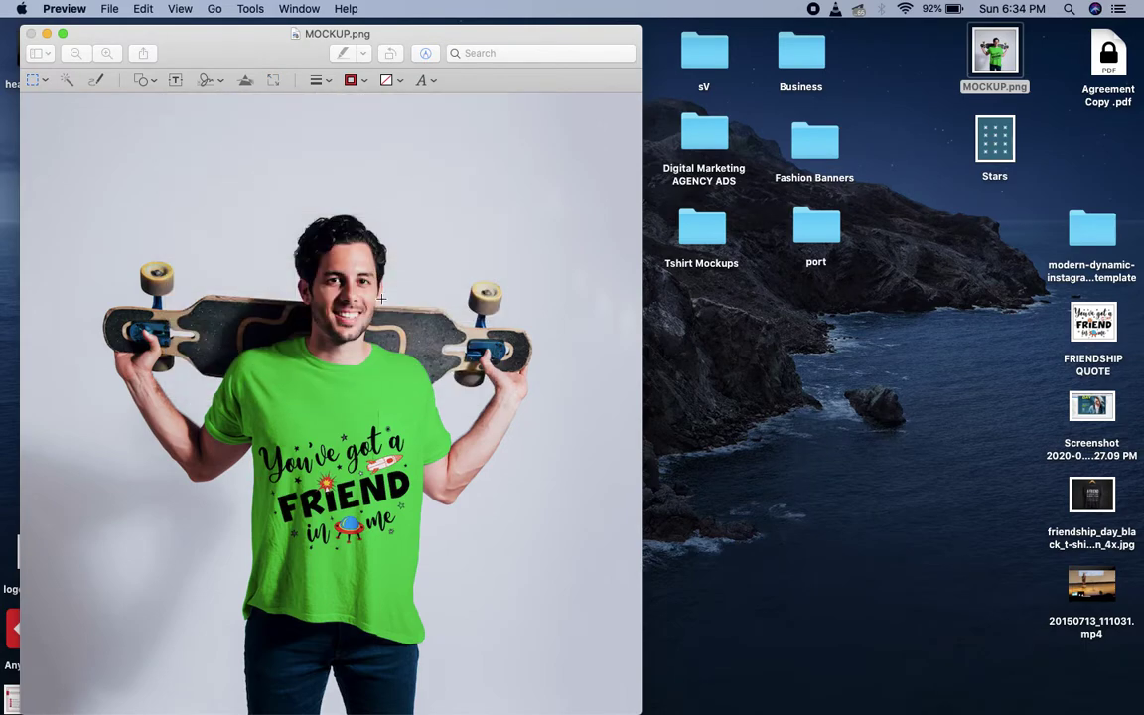
{"action": "left_click", "coordinate": [31, 33]}
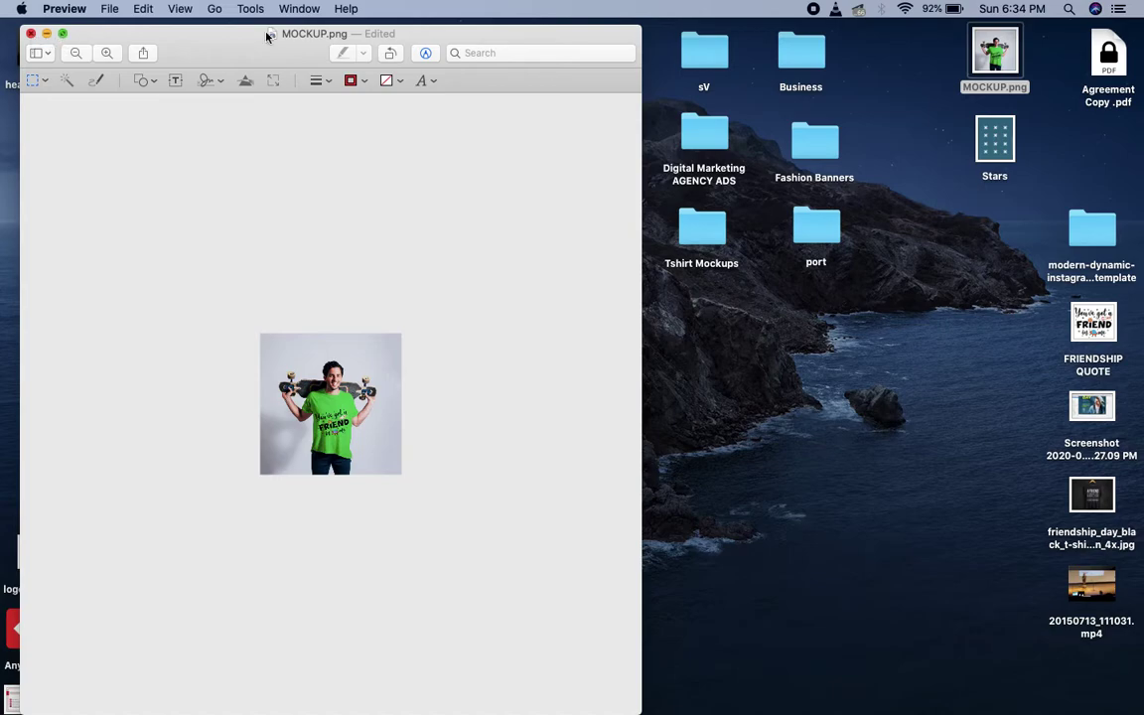
{"action": "double_click", "coordinate": [1004, 55]}
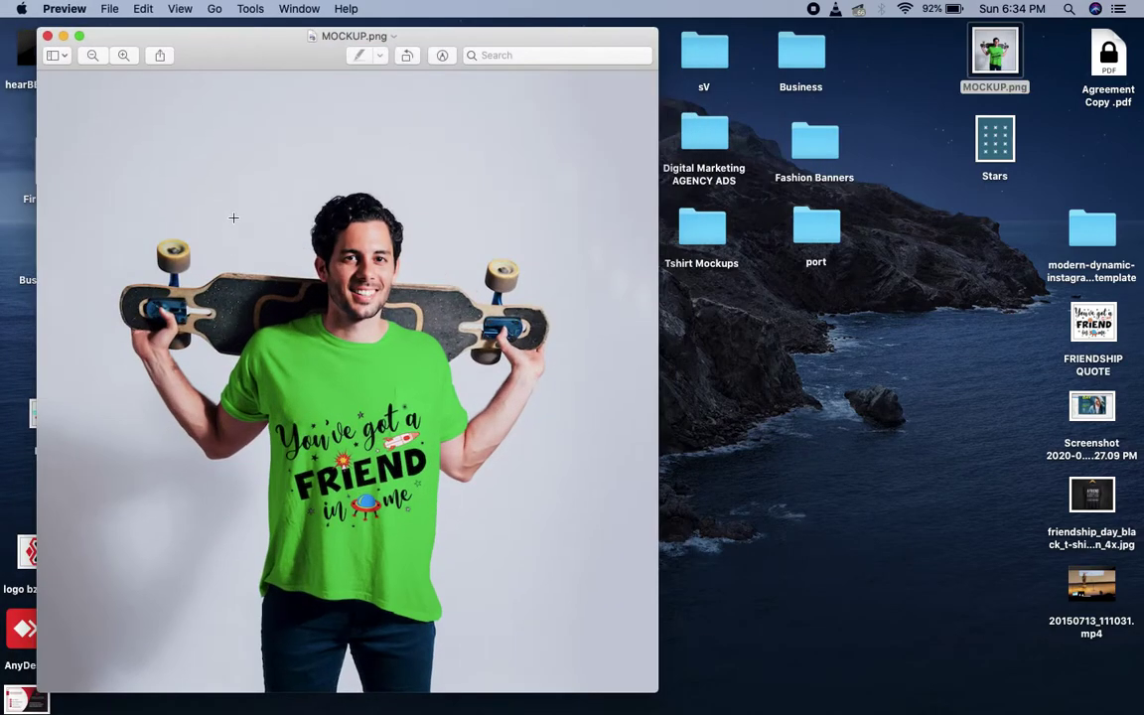
Remove grey backdrop areas with Instant Alpha, including between arm and skateboard and beside the right arm
{"action": "left_click", "coordinate": [440, 57]}
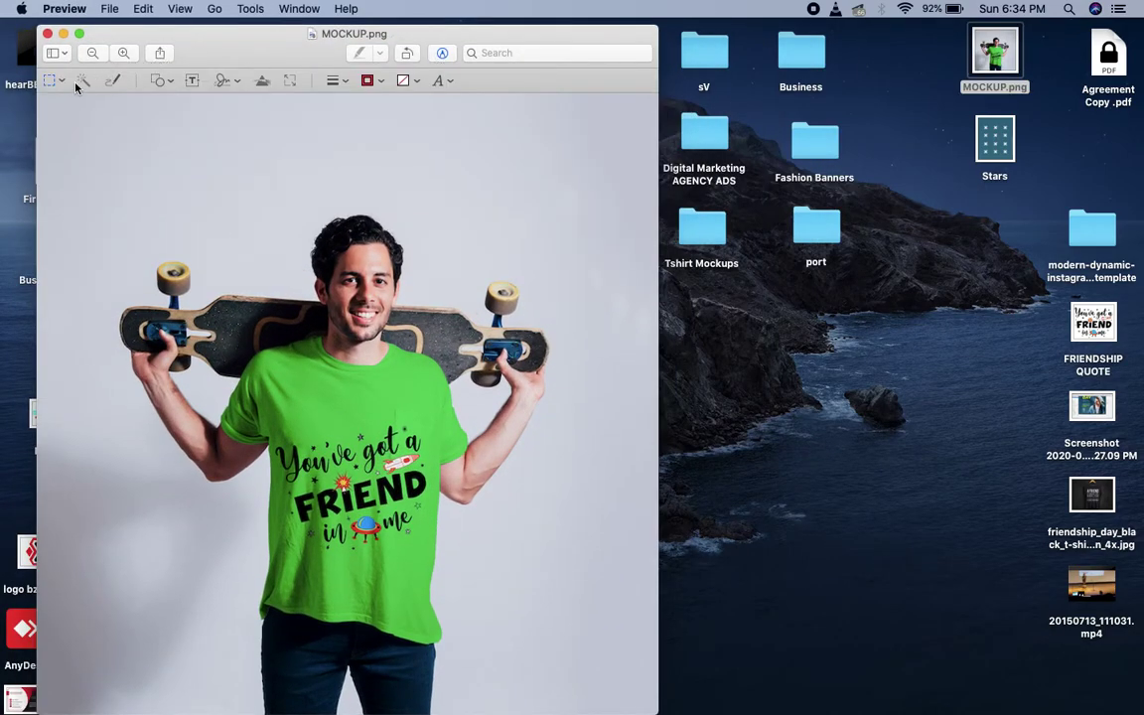
{"action": "left_click_drag", "start_coordinate": [221, 164], "coordinate": [225, 175]}
{"action": "key", "text": "Delete"}
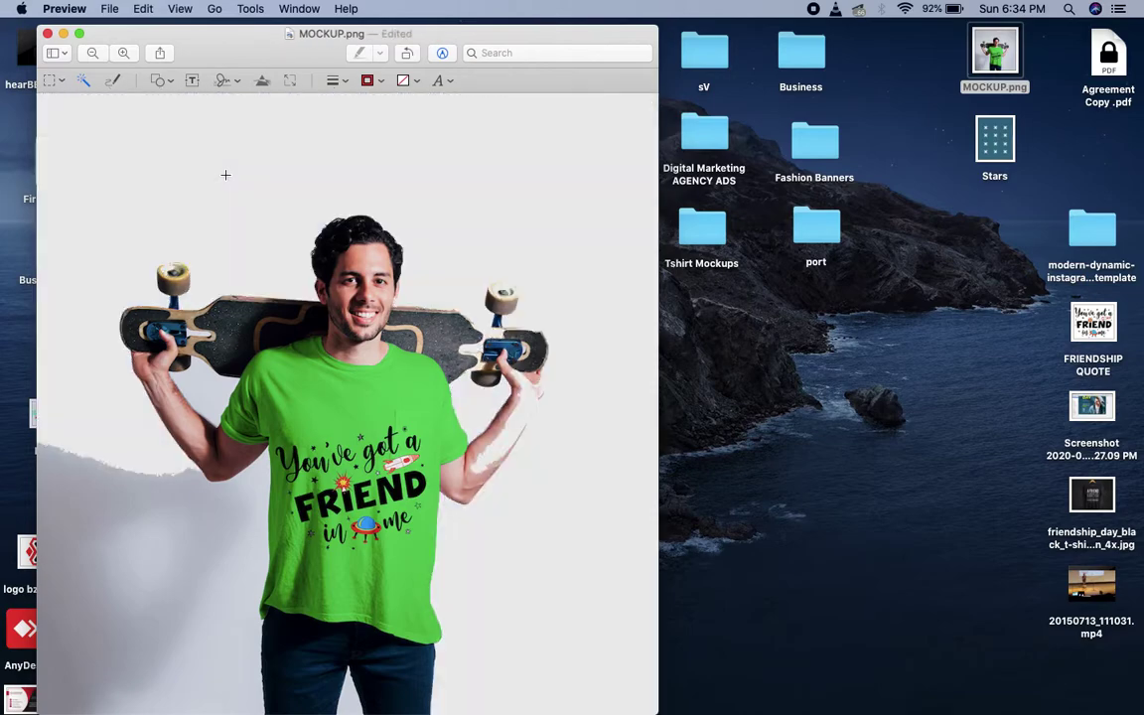
{"action": "left_click_drag", "start_coordinate": [189, 383], "coordinate": [190, 384]}
{"action": "key", "text": "Delete"}
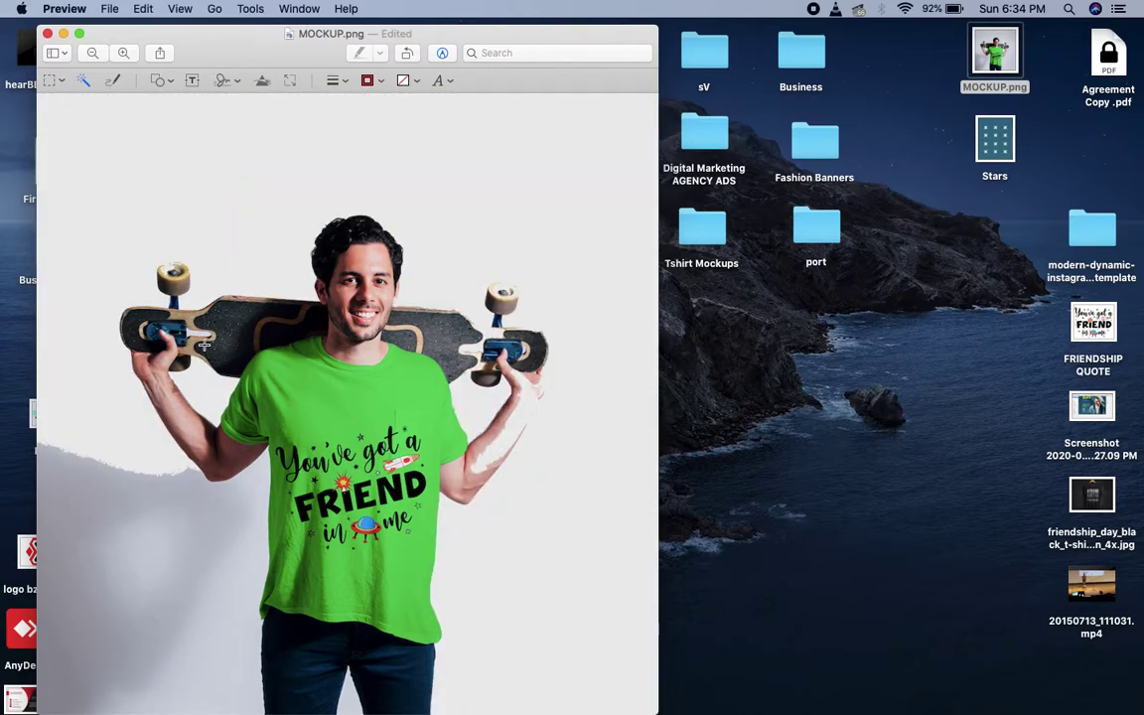
{"action": "left_click_drag", "start_coordinate": [184, 328], "coordinate": [185, 329]}
{"action": "key", "text": "Delete"}
Select backdrop around the skateboard, then revert all removals to restore the grey background
{"action": "scroll", "coordinate": [189, 331], "scroll_direction": "up", "scroll_amount": 5}
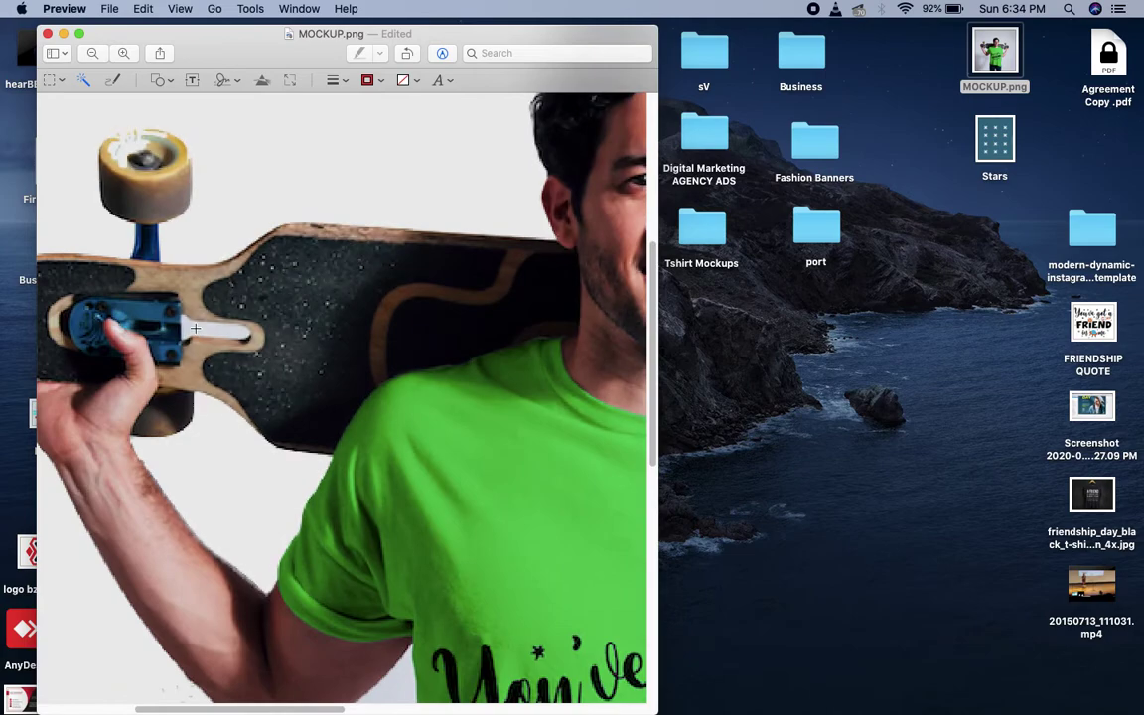
{"action": "left_click_drag", "start_coordinate": [204, 329], "coordinate": [206, 332]}
{"action": "scroll", "coordinate": [199, 298], "scroll_direction": "down", "scroll_amount": 1}
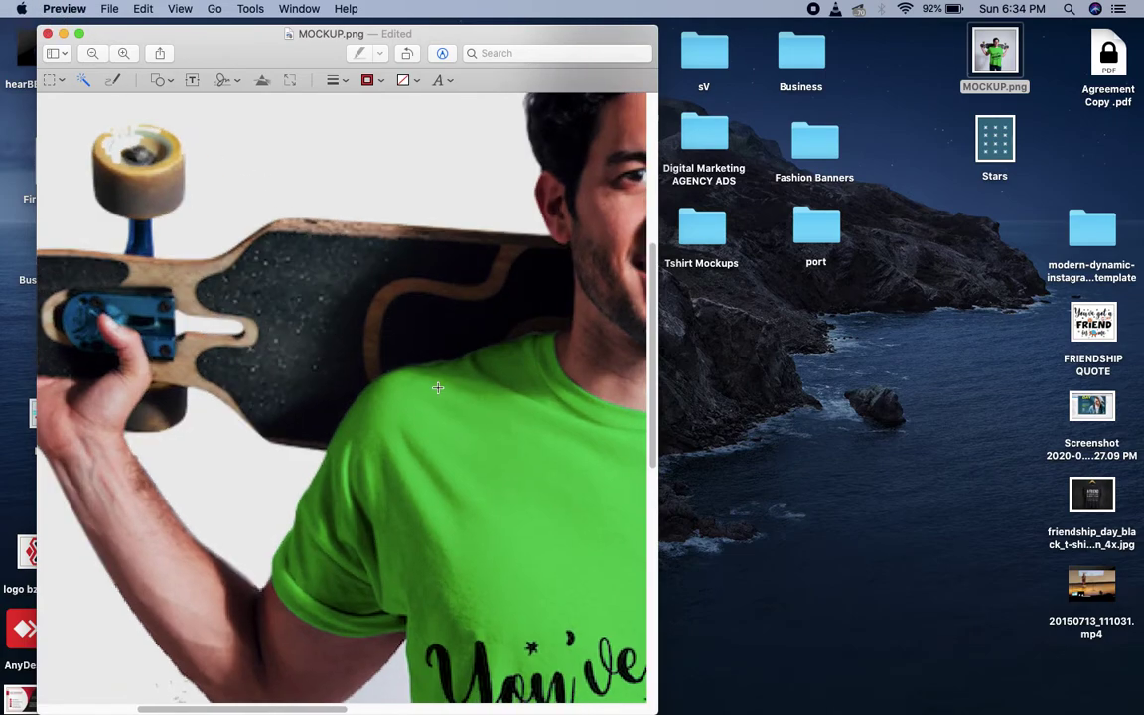
{"action": "scroll", "coordinate": [438, 387], "scroll_direction": "down", "scroll_amount": 5}
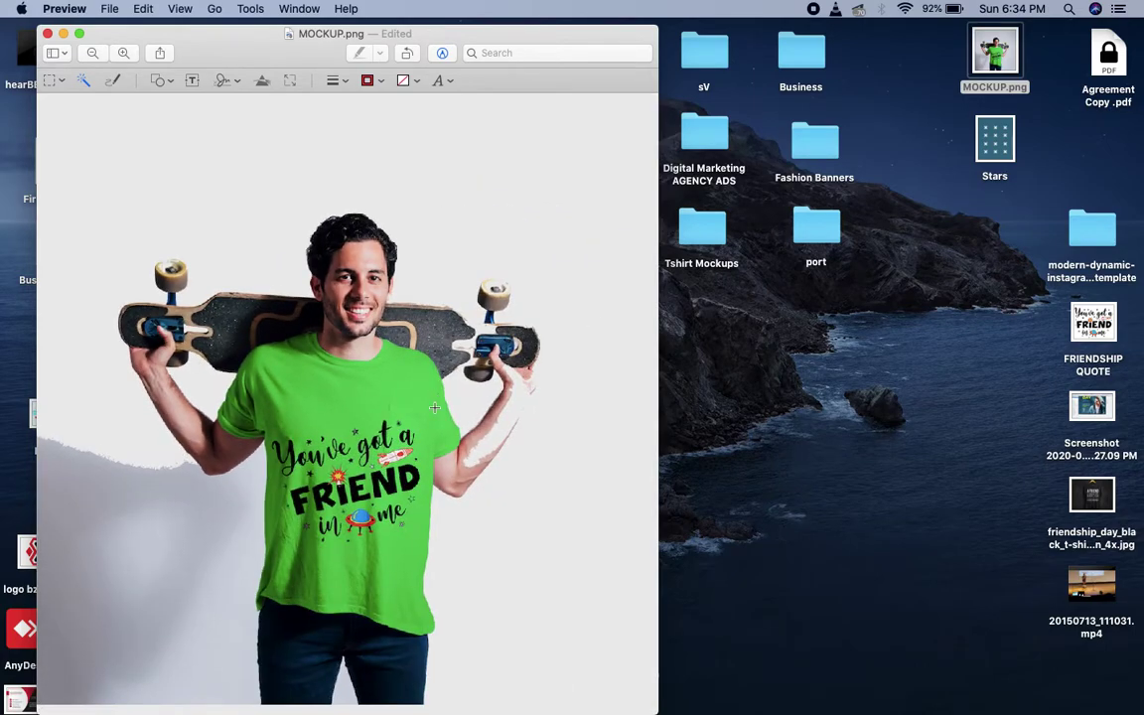
{"action": "key", "text": "super+z"}
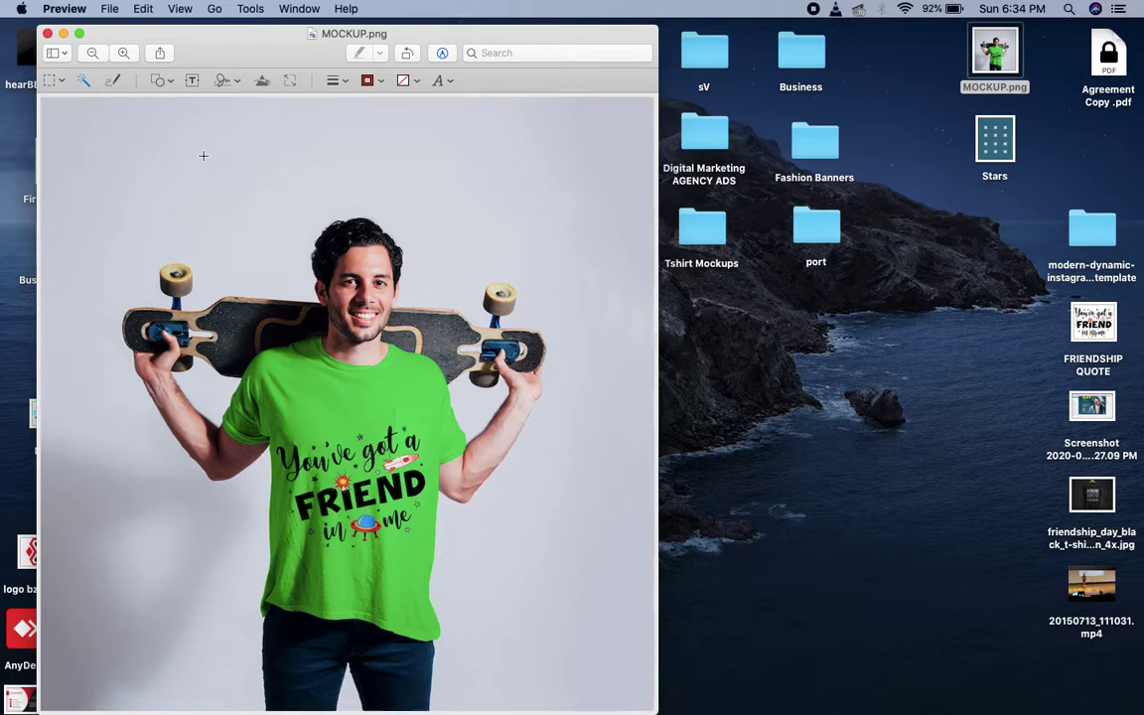
Delete the upper grey backdrop and the gap between arm and shirt with Instant Alpha
{"action": "mouse_move", "coordinate": [202, 153]}
{"action": "left_mouse_down"}
{"action": "mouse_move", "coordinate": [223, 171]}
{"action": "mouse_move", "coordinate": [209, 140]}
{"action": "mouse_move", "coordinate": [216, 155]}
{"action": "left_mouse_up"}
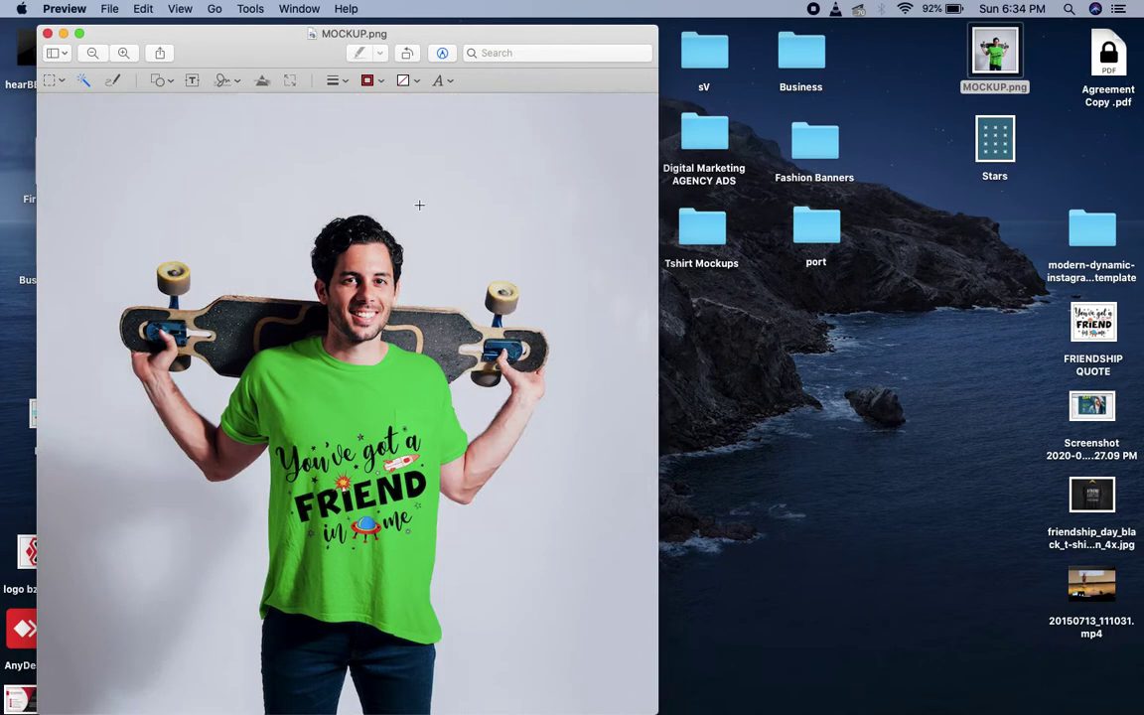
{"action": "mouse_move", "coordinate": [419, 205]}
{"action": "left_mouse_down"}
{"action": "mouse_move", "coordinate": [439, 215]}
{"action": "mouse_move", "coordinate": [434, 206]}
{"action": "left_mouse_up"}
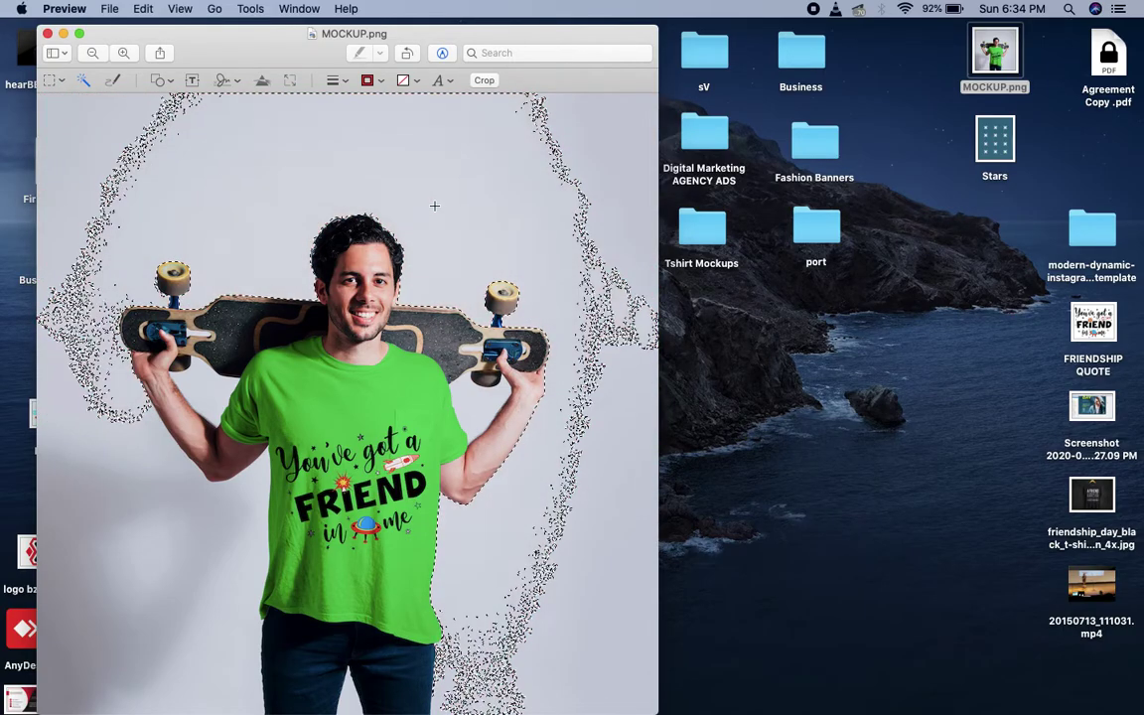
{"action": "key", "text": "Delete"}
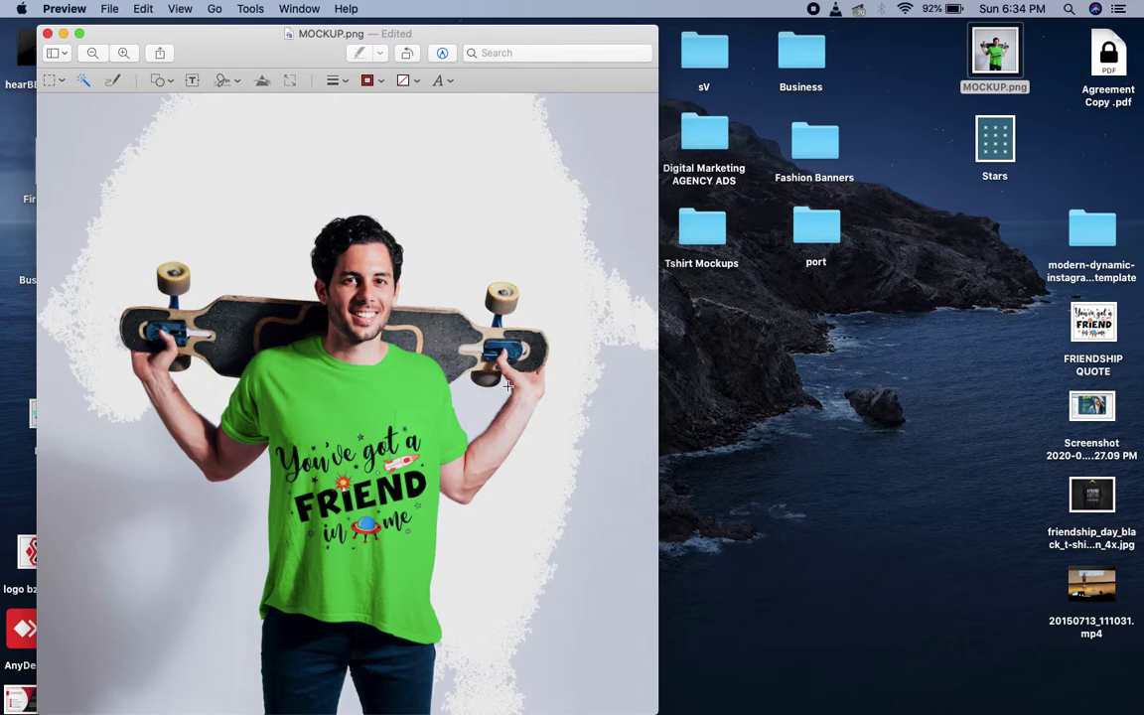
{"action": "left_click_drag", "start_coordinate": [418, 356], "coordinate": [464, 395]}
{"action": "key", "text": "Delete"}
Remove the left, lower-left and right-of-the-man backdrop areas
{"action": "left_click_drag", "start_coordinate": [69, 134], "coordinate": [97, 151]}
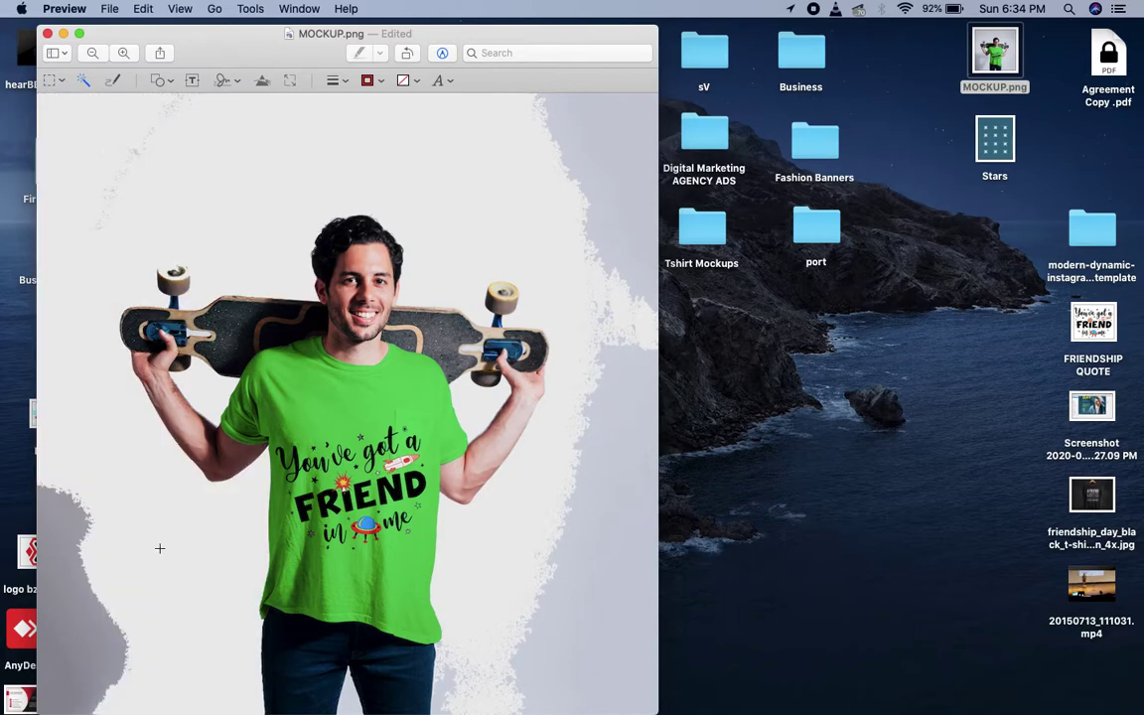
{"action": "left_click_drag", "start_coordinate": [159, 547], "coordinate": [71, 565]}
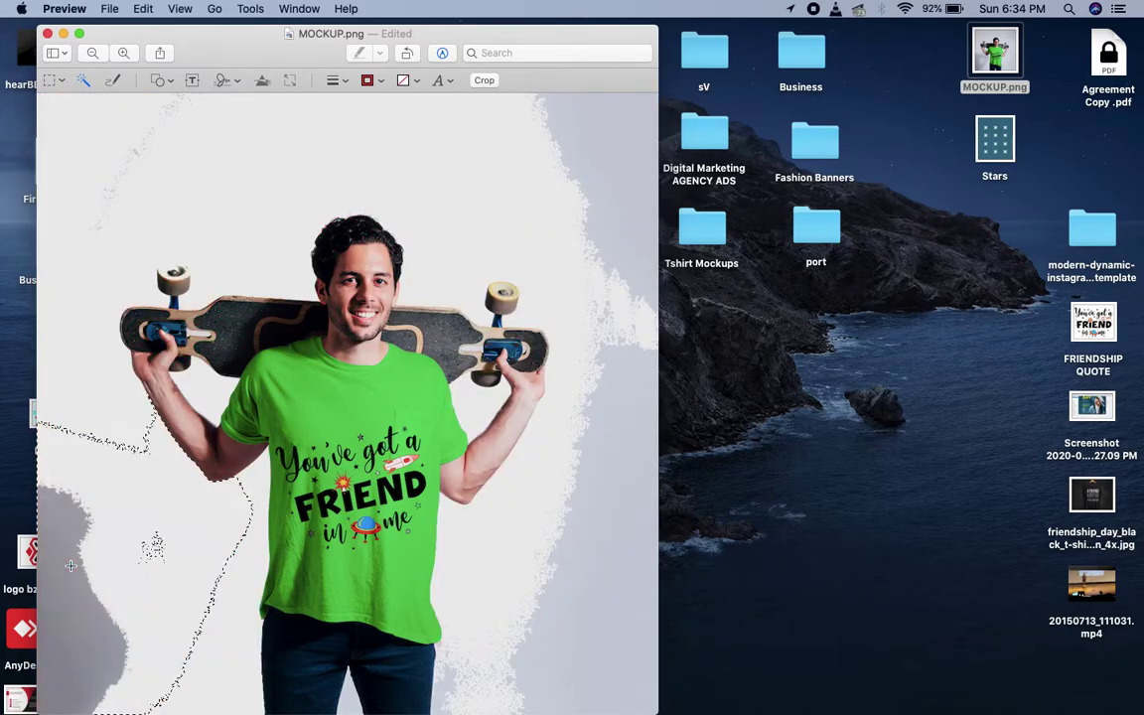
{"action": "key", "text": "Delete"}
{"action": "mouse_move", "coordinate": [583, 553]}
{"action": "left_mouse_down"}
{"action": "mouse_move", "coordinate": [608, 571]}
{"action": "mouse_move", "coordinate": [598, 556]}
{"action": "left_mouse_up"}
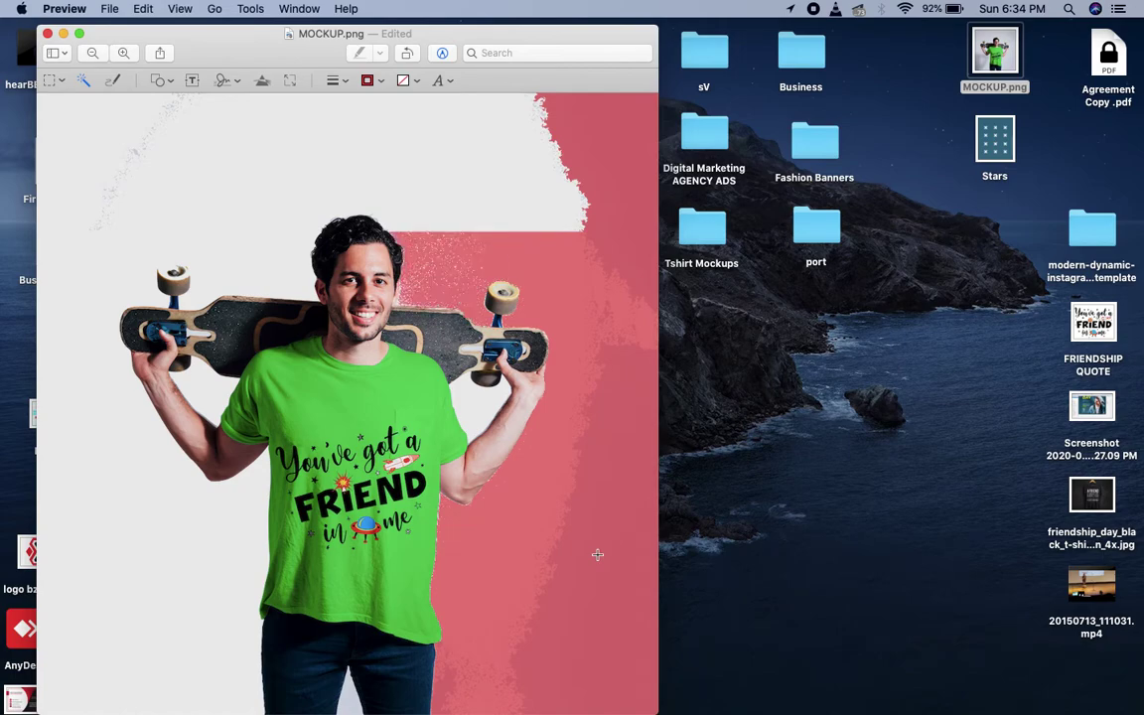
{"action": "key", "text": "Delete"}
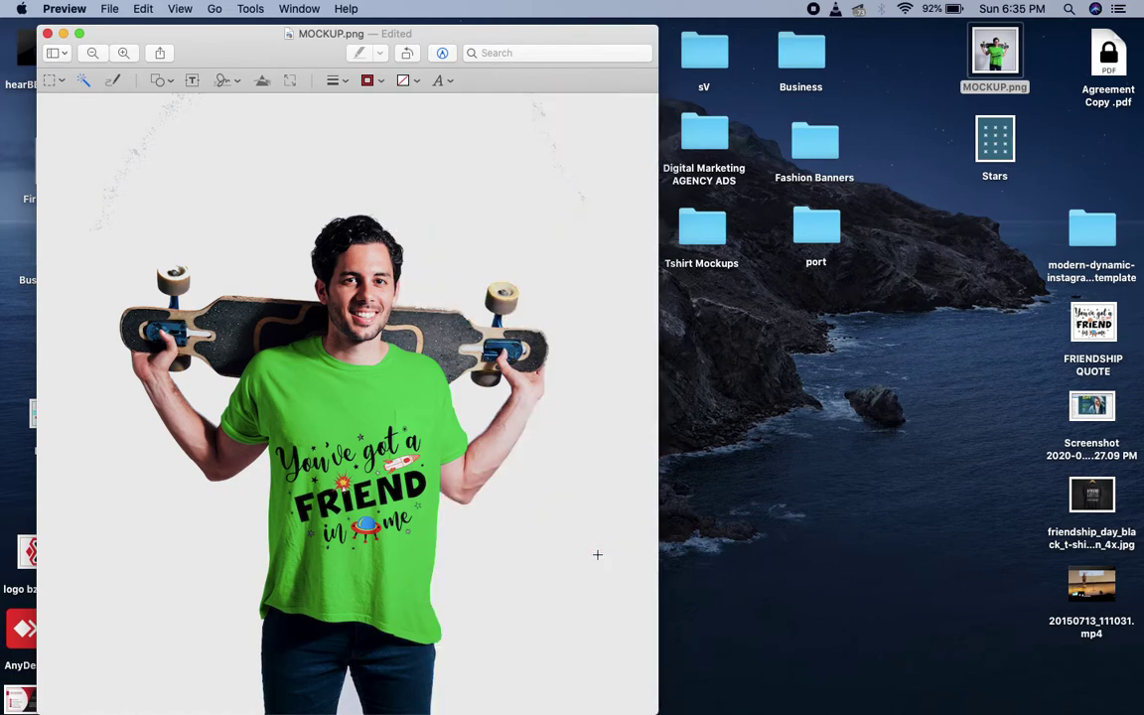
{"action": "key", "text": "super+z"}
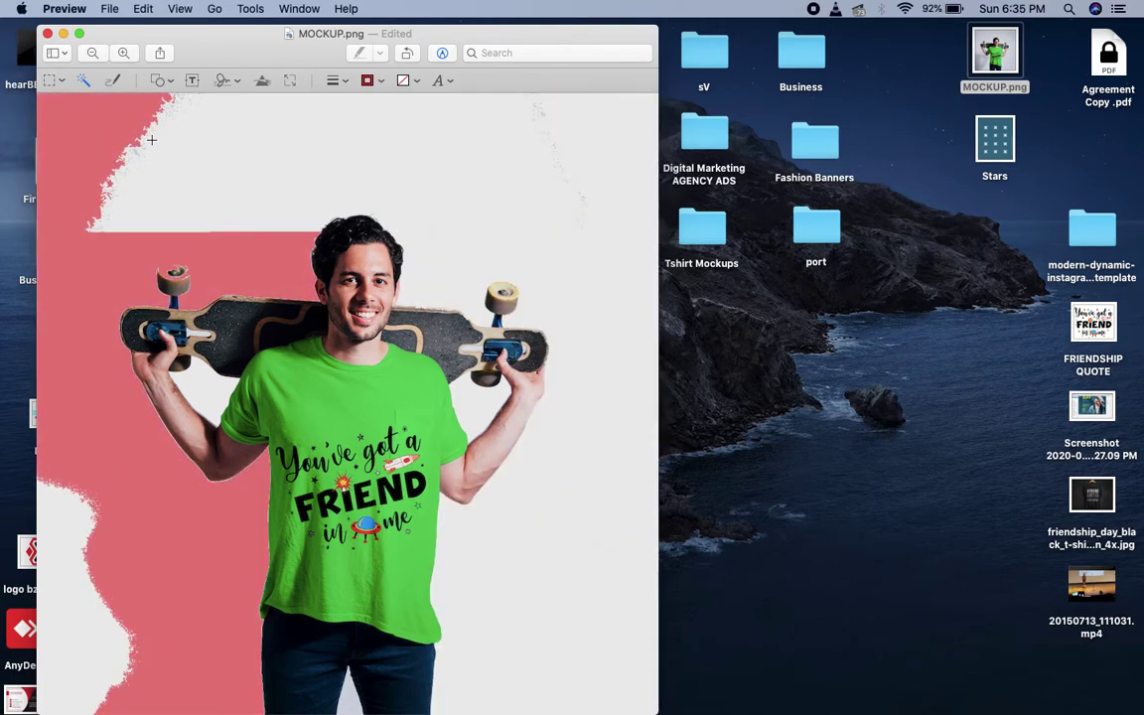
{"action": "key", "text": "super+shift+z"}
{"action": "key", "text": "Delete"}
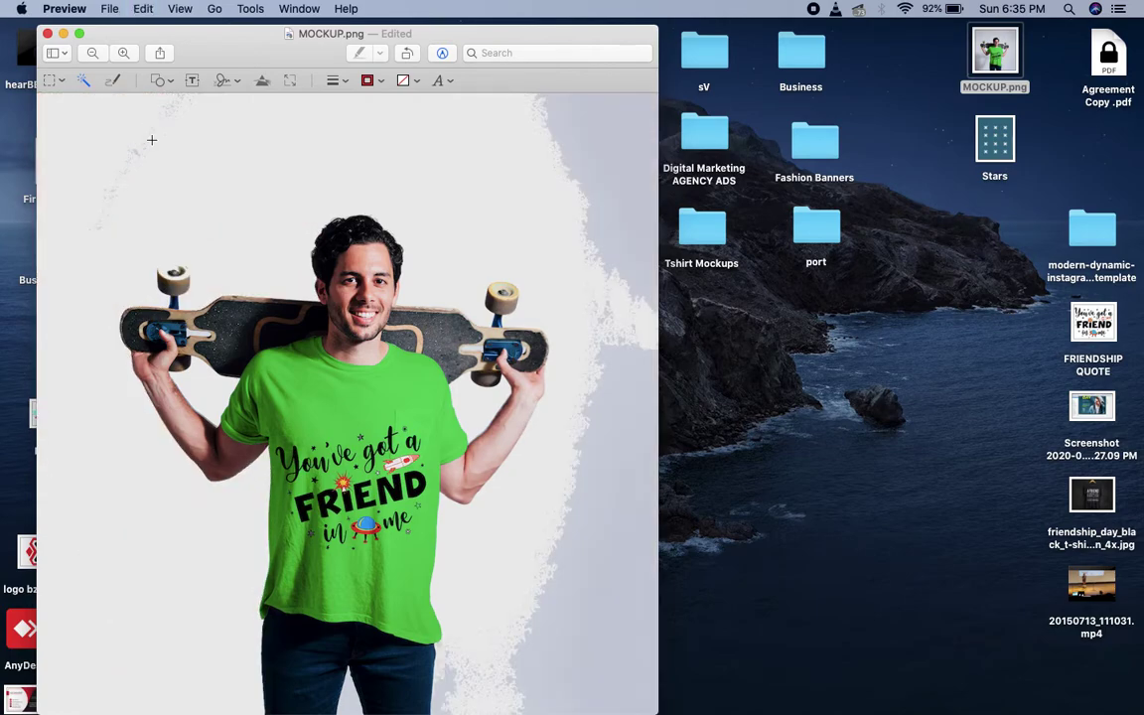
{"action": "key", "text": "super+z"}
{"action": "key", "text": "super+z"}
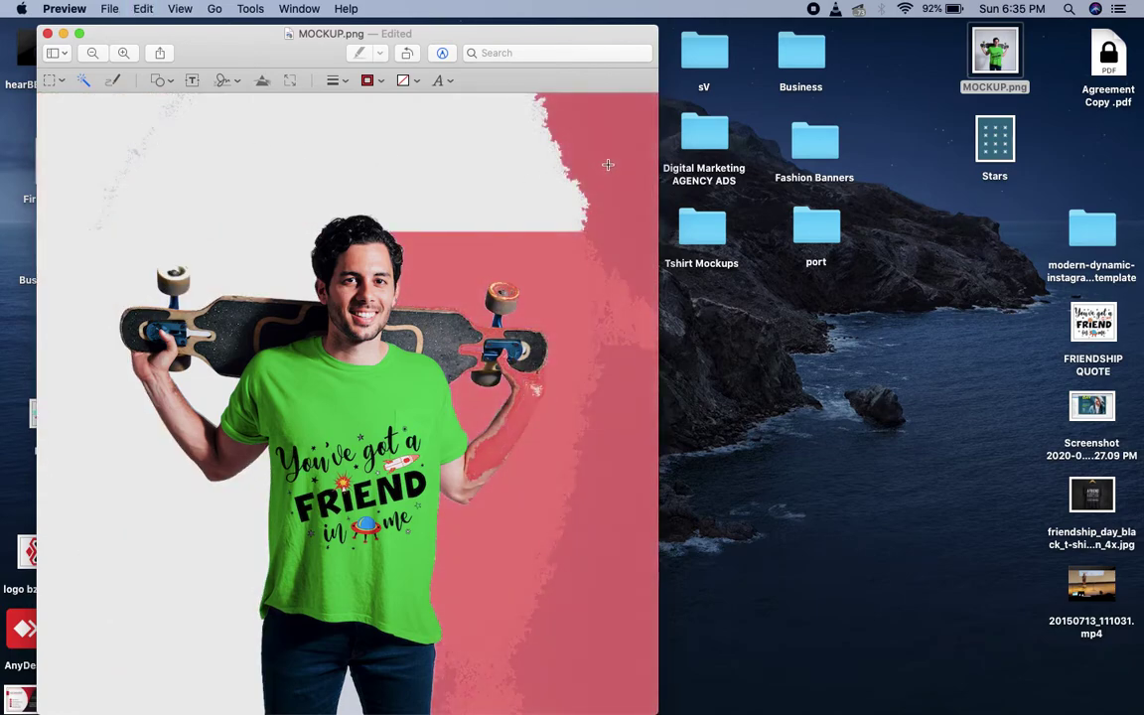
{"action": "key", "text": "super+shift+z"}
{"action": "key", "text": "Delete"}
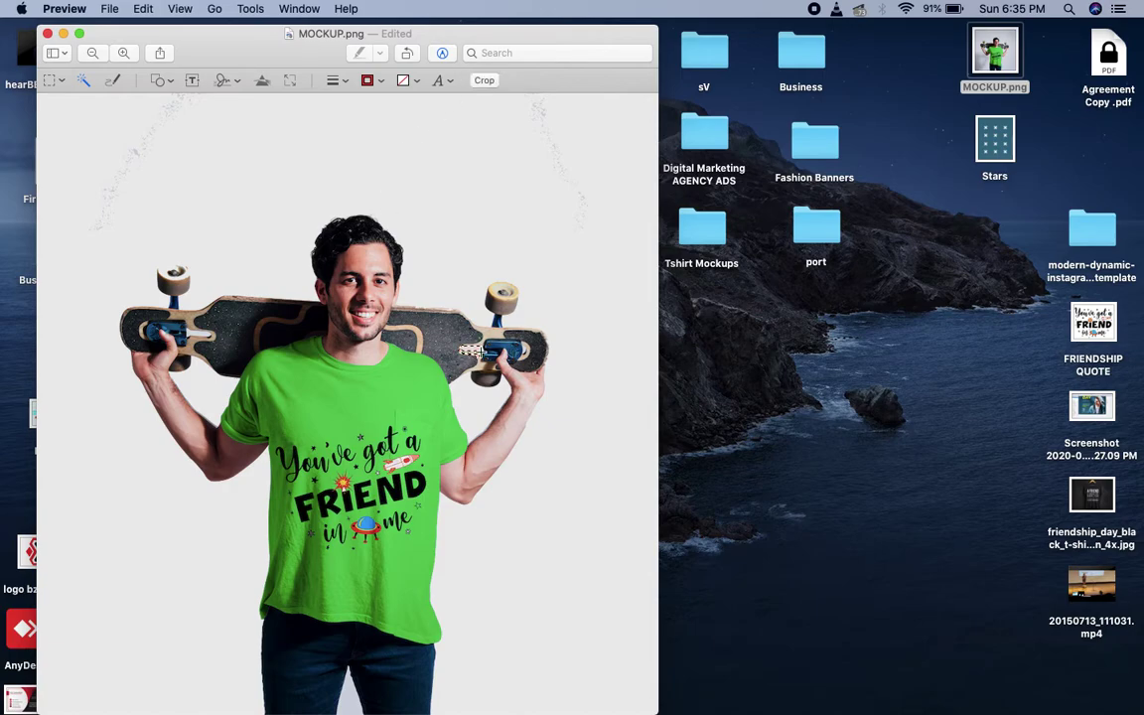
Erase the background behind the man and mark a tight rectangle around him
{"action": "left_click_drag", "start_coordinate": [477, 391], "coordinate": [478, 402]}
{"action": "key", "text": "Delete"}
{"action": "left_click", "coordinate": [59, 85]}
{"action": "left_click", "coordinate": [227, 204]}
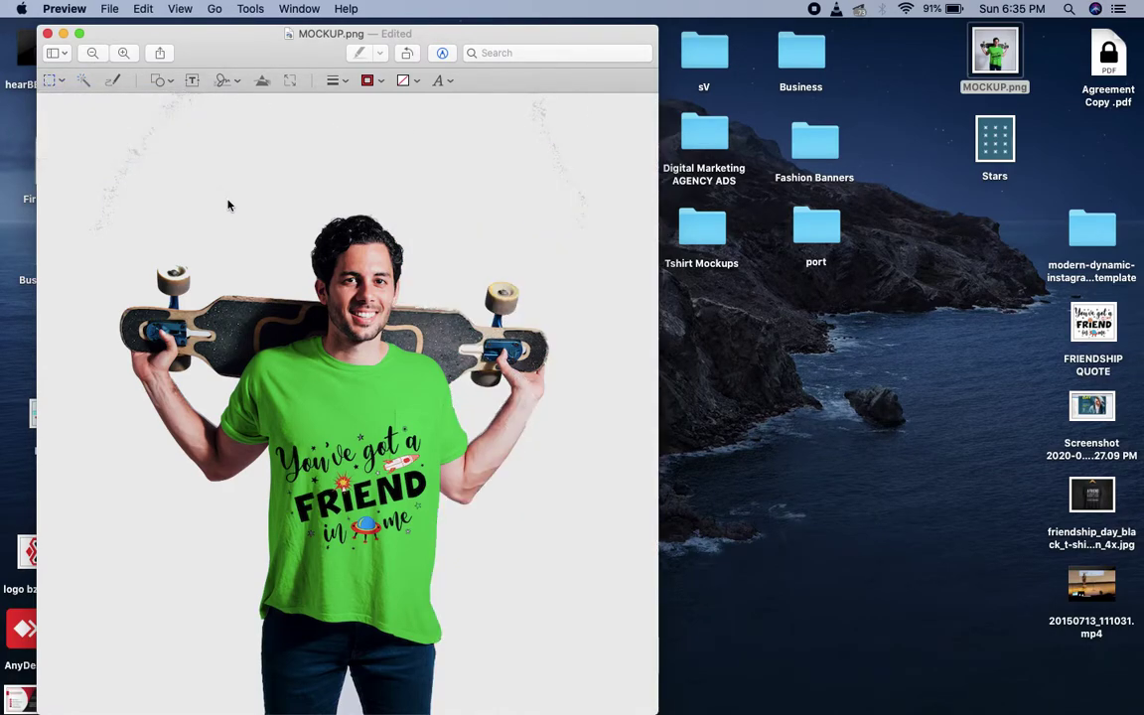
{"action": "key", "text": "super+minus"}
{"action": "left_click_drag", "start_coordinate": [239, 297], "coordinate": [447, 557]}
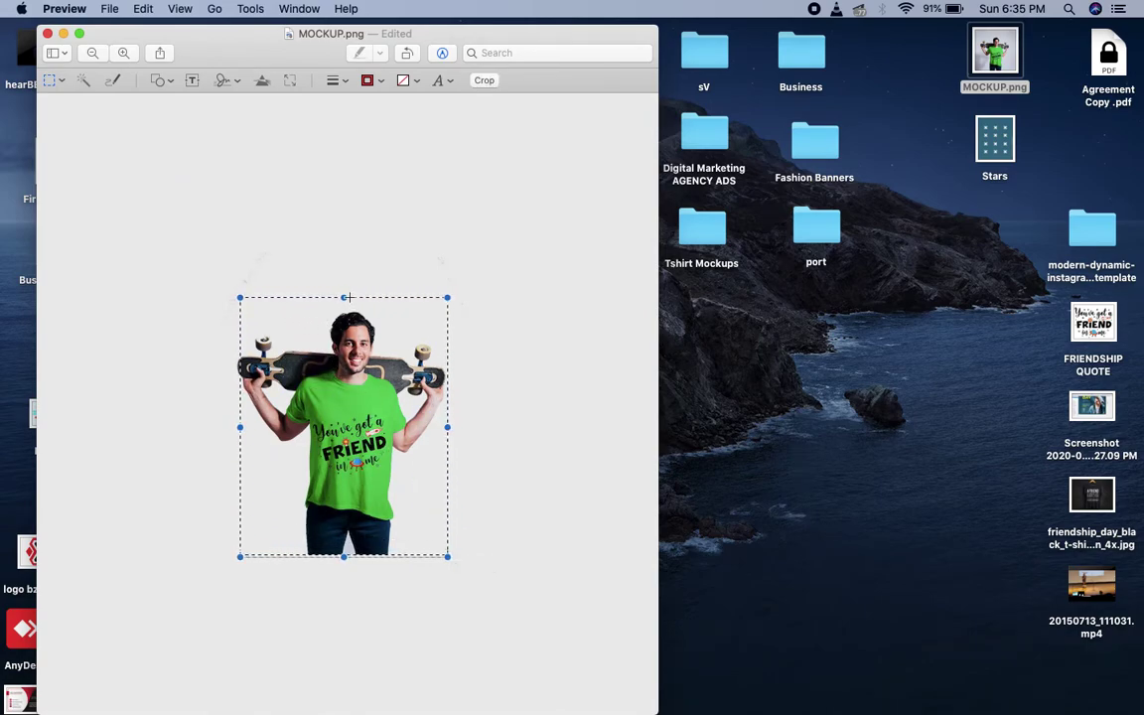
{"action": "left_click_drag", "start_coordinate": [347, 297], "coordinate": [346, 311]}
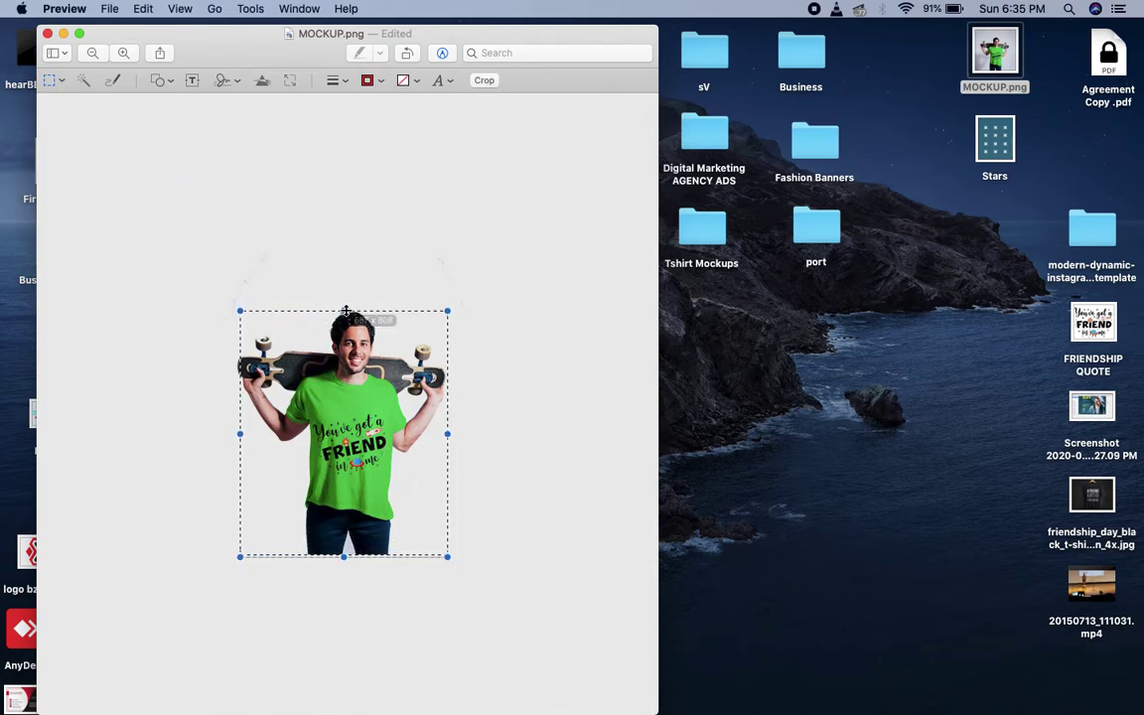
{"action": "left_click_drag", "start_coordinate": [241, 434], "coordinate": [238, 418]}
Crop the picture to that rectangle and copy the whole cropped image
{"action": "left_click", "coordinate": [484, 79]}
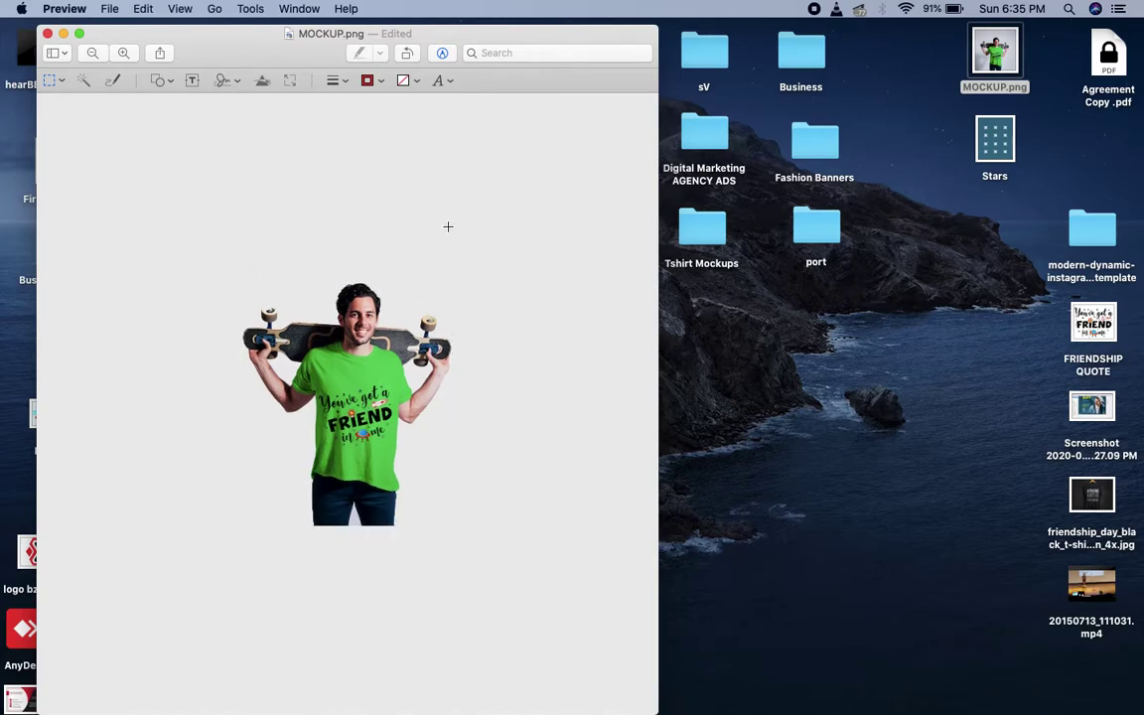
{"action": "key", "text": "super+a"}
{"action": "key", "text": "super+c"}
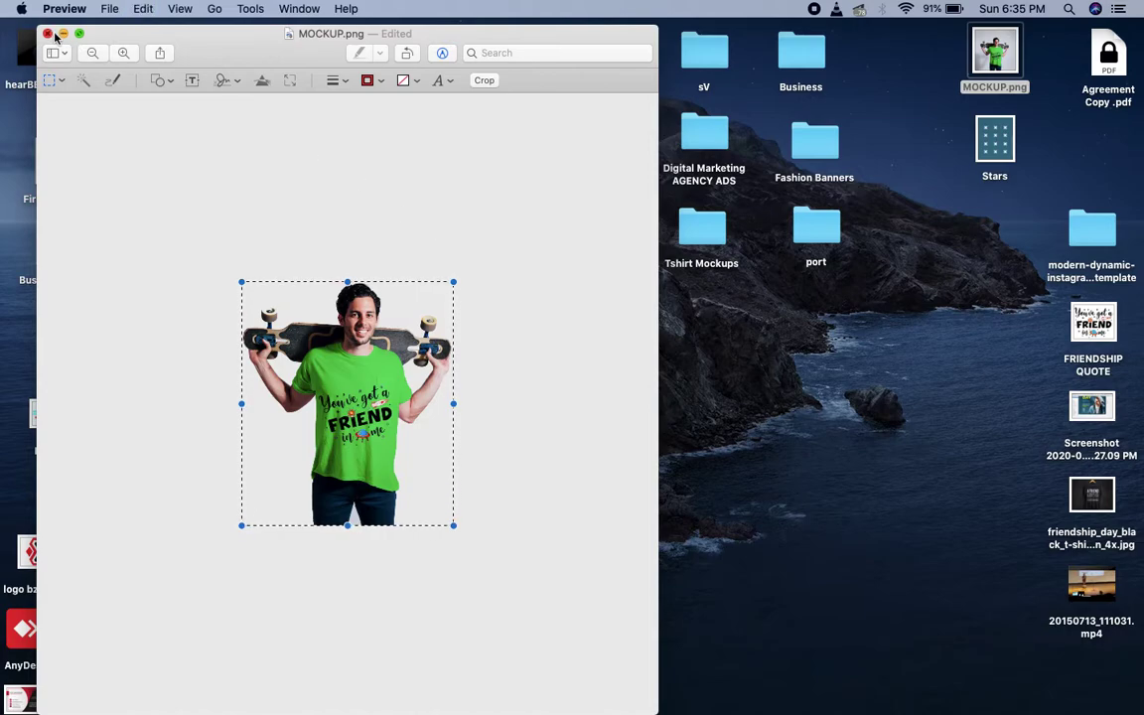
Close MOCKUP.png and delete the empty teal artboard in Sketch
{"action": "left_click", "coordinate": [48, 35]}
{"action": "key", "text": "super+Tab"}
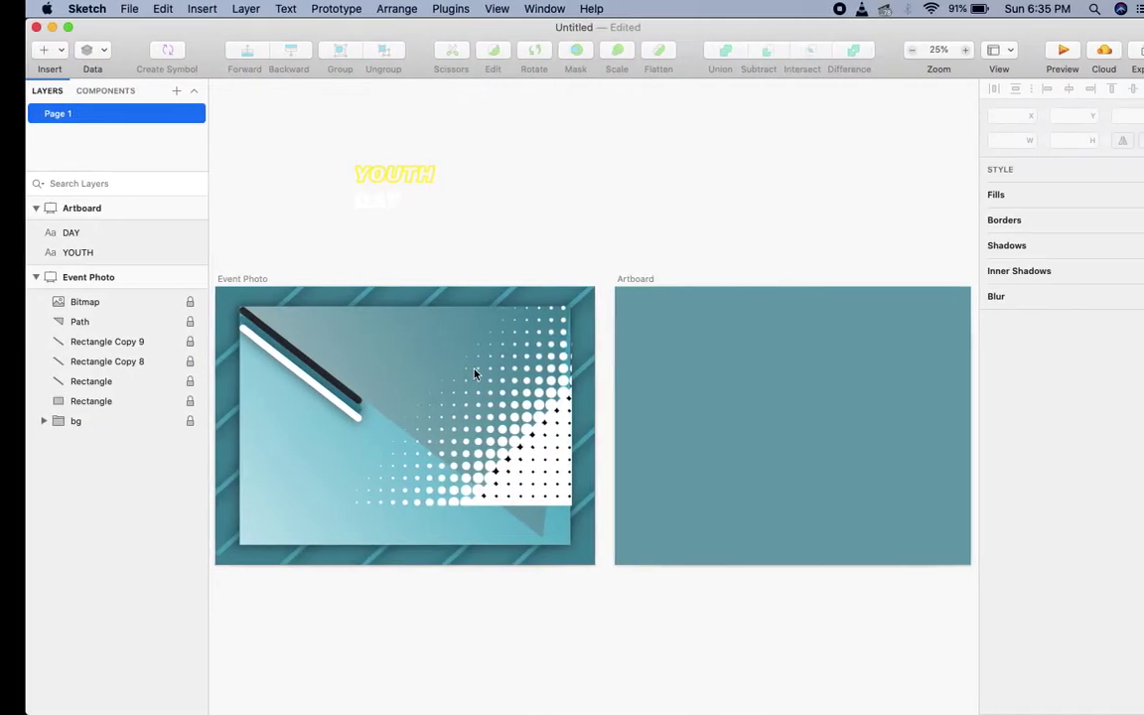
{"action": "left_click", "coordinate": [605, 285]}
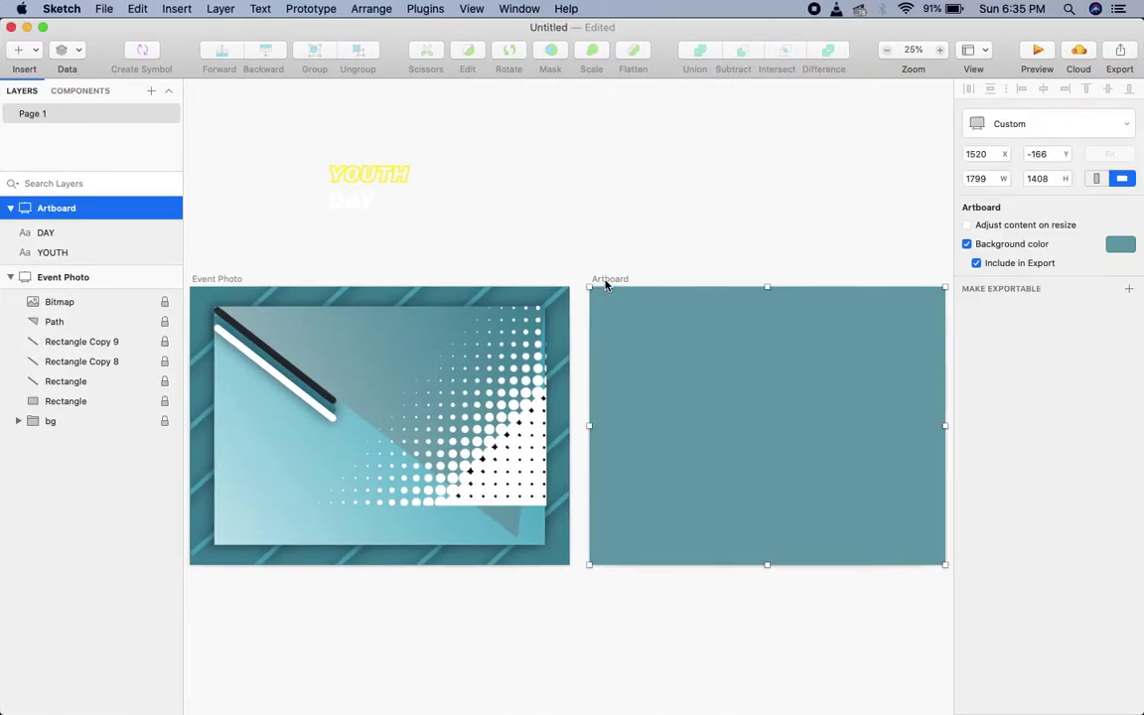
{"action": "key", "text": "Delete"}
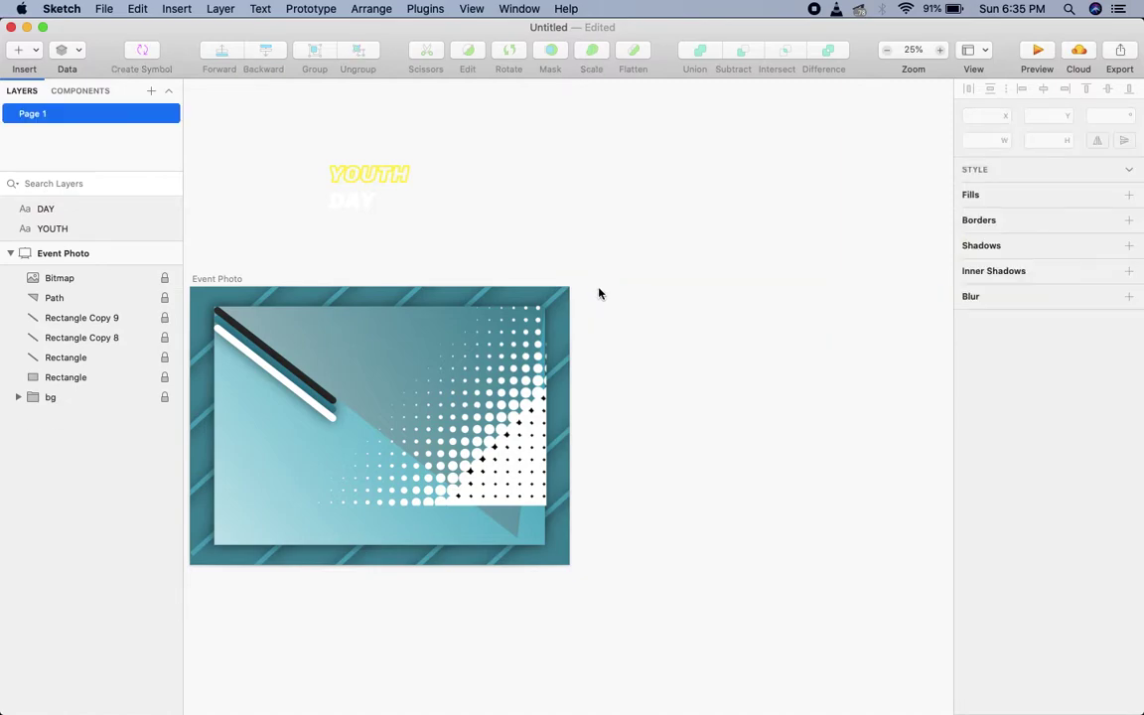
Move the YOUTH and DAY text lower on the artboard
{"action": "key", "text": "super+plus"}
{"action": "scroll", "coordinate": [630, 326], "scroll_direction": "down", "scroll_amount": 2}
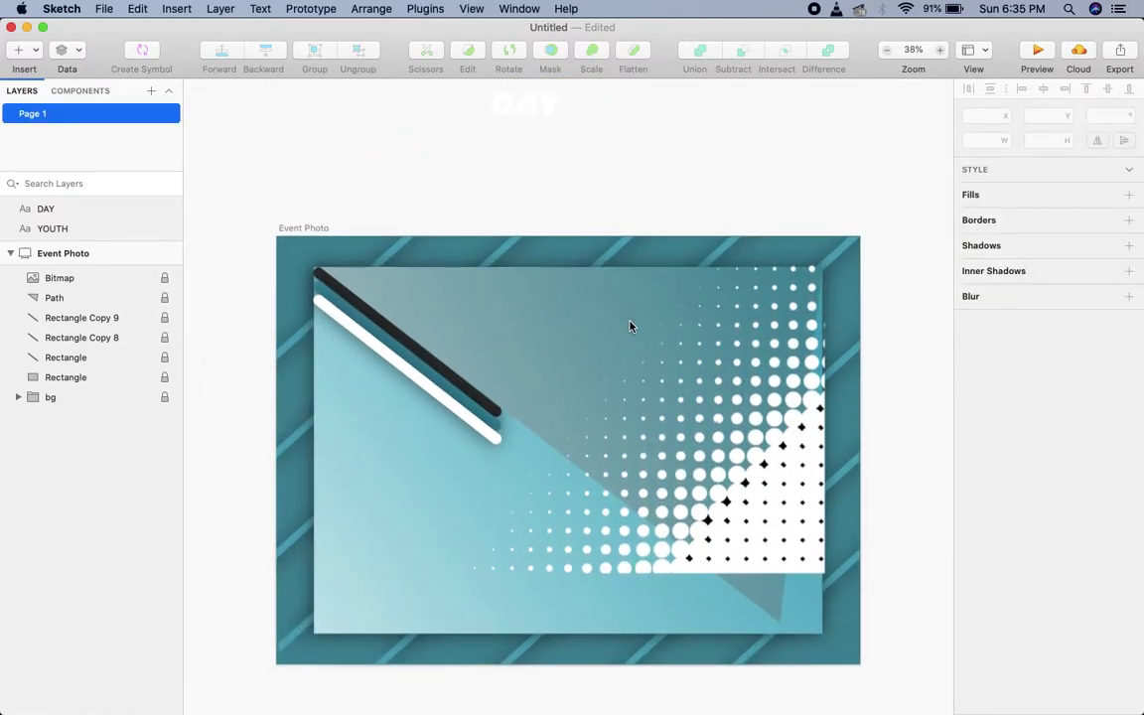
{"action": "scroll", "coordinate": [630, 325], "scroll_direction": "up", "scroll_amount": 3}
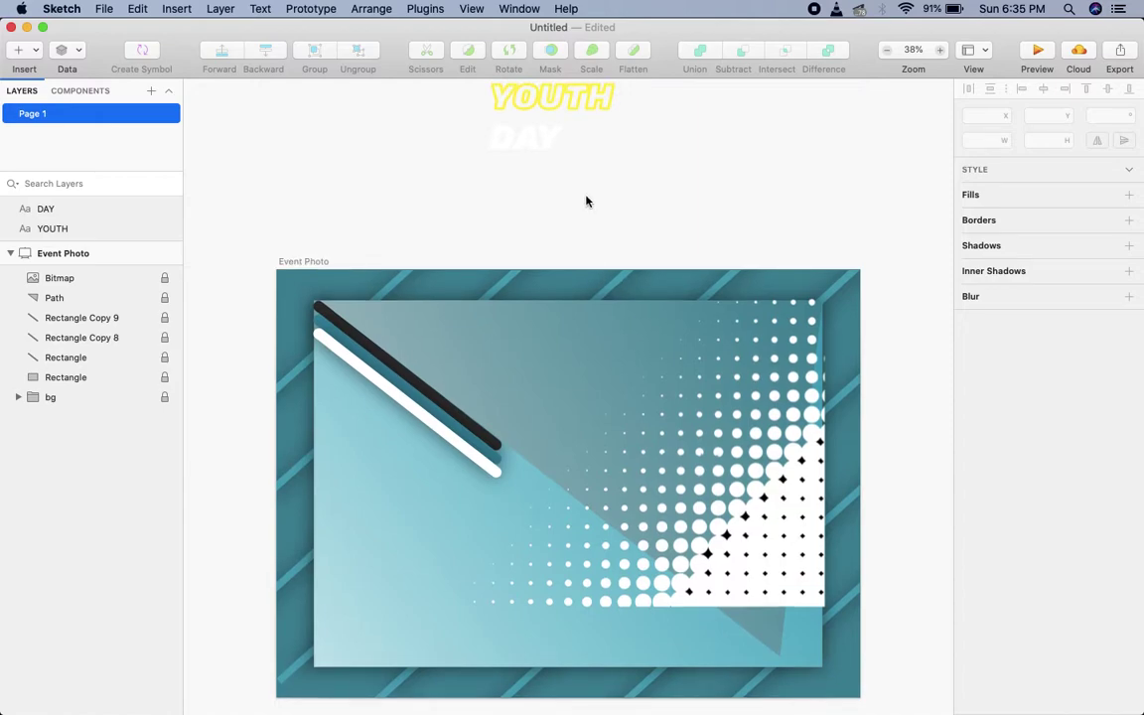
{"action": "left_click_drag", "start_coordinate": [586, 201], "coordinate": [477, 198]}
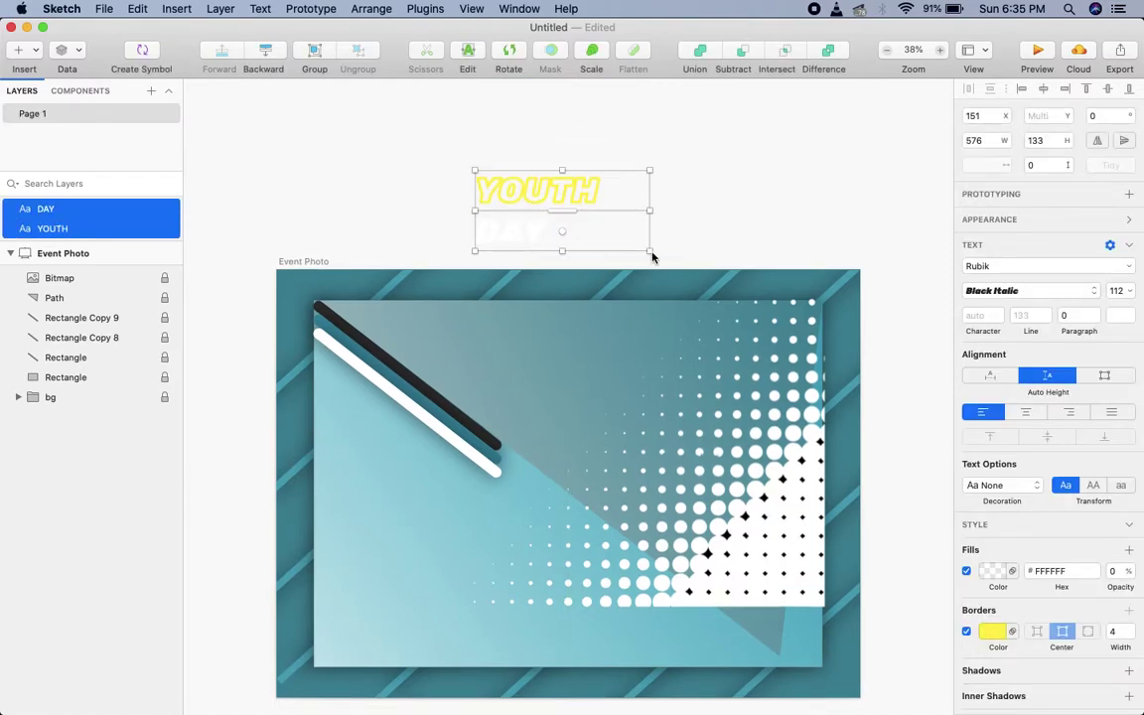
Paste the man's photo, enlarge it, and place it on the artboard's right side
{"action": "scroll", "coordinate": [655, 259], "scroll_direction": "down", "scroll_amount": 3}
{"action": "left_click", "coordinate": [890, 330]}
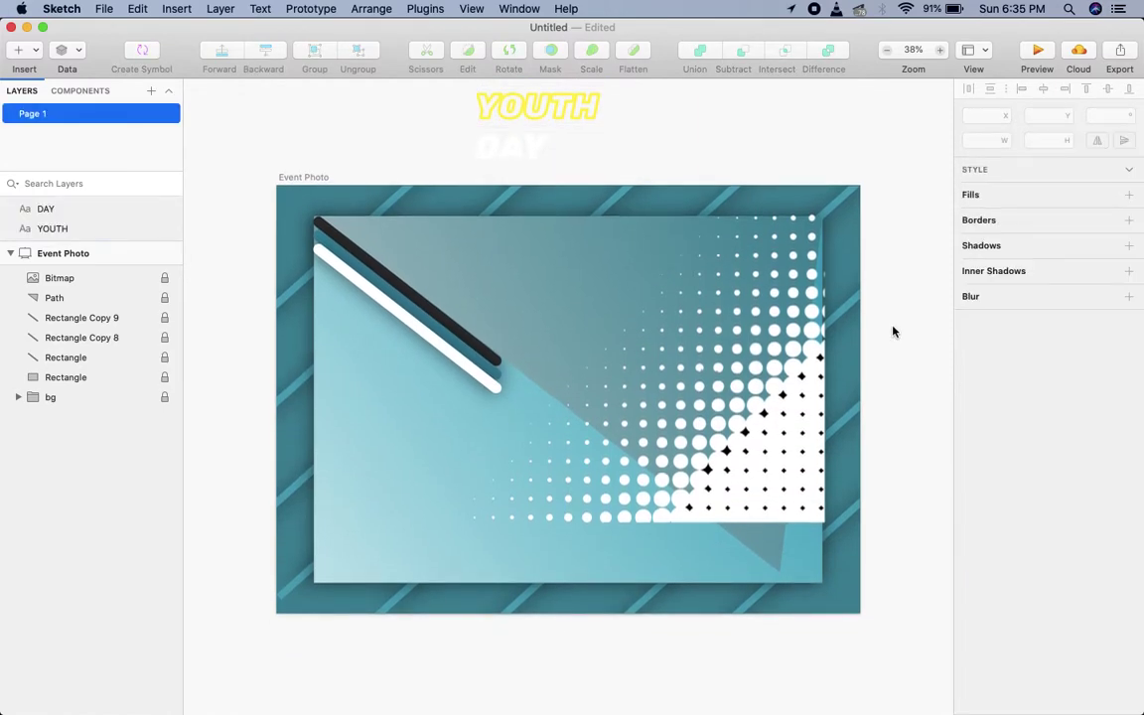
{"action": "key", "text": "super+v"}
{"action": "left_click_drag", "start_coordinate": [536, 392], "coordinate": [735, 493]}
{"action": "left_click_drag", "start_coordinate": [639, 377], "coordinate": [542, 265]}
{"action": "left_click_drag", "start_coordinate": [684, 379], "coordinate": [716, 380]}
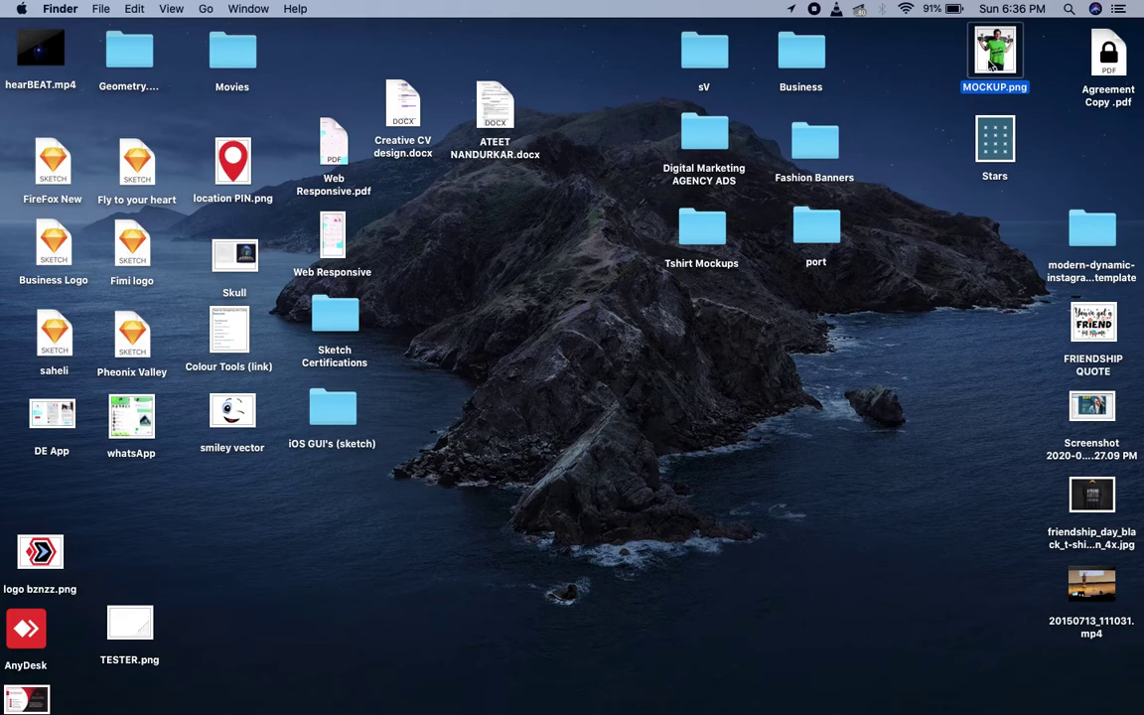
Reopen MOCKUP.png in Preview with its markup tools showing
{"action": "double_click", "coordinate": [994, 60]}
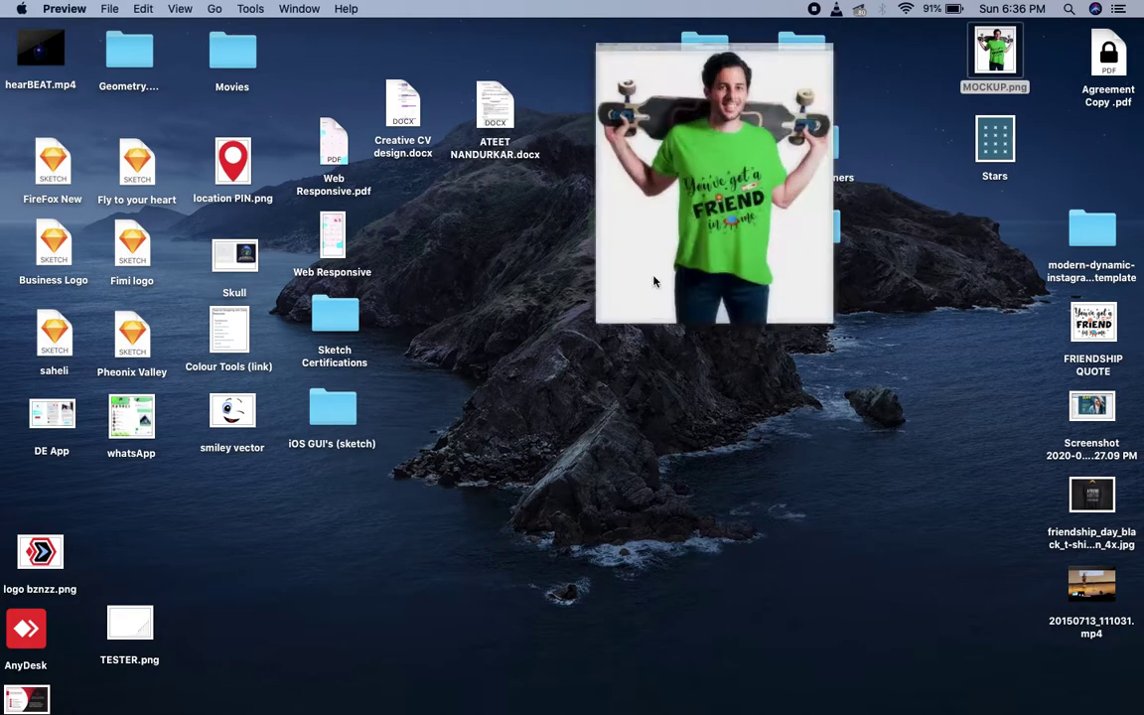
{"action": "left_click", "coordinate": [343, 67]}
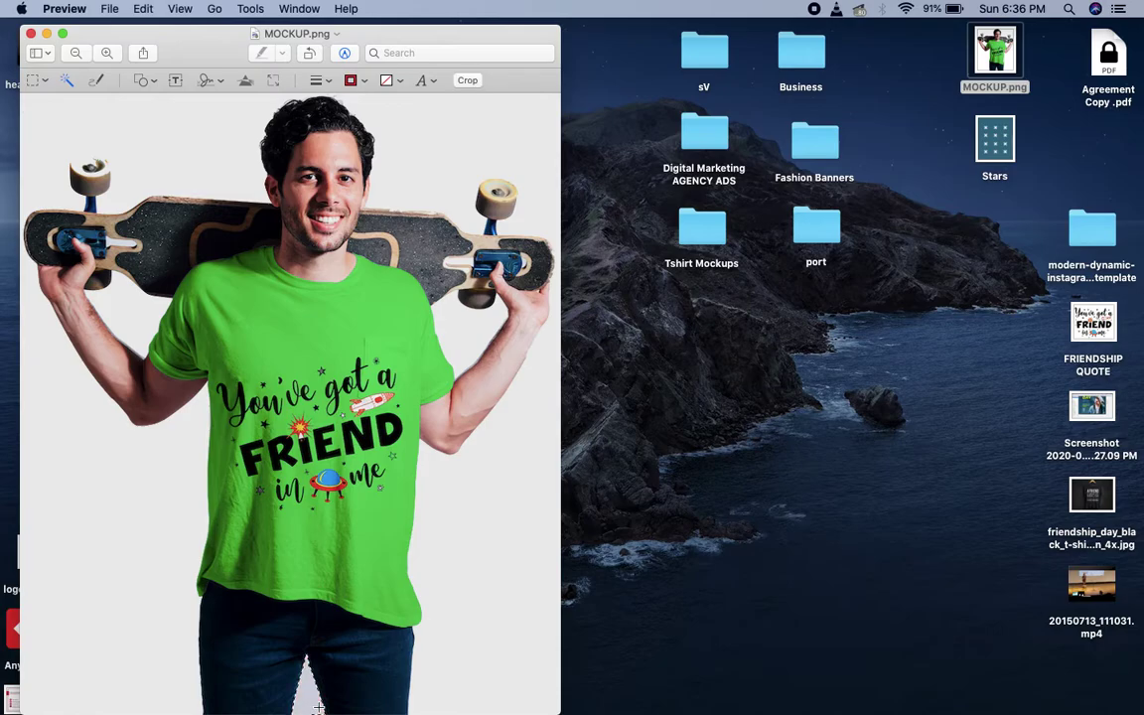
{"action": "left_click", "coordinate": [278, 616]}
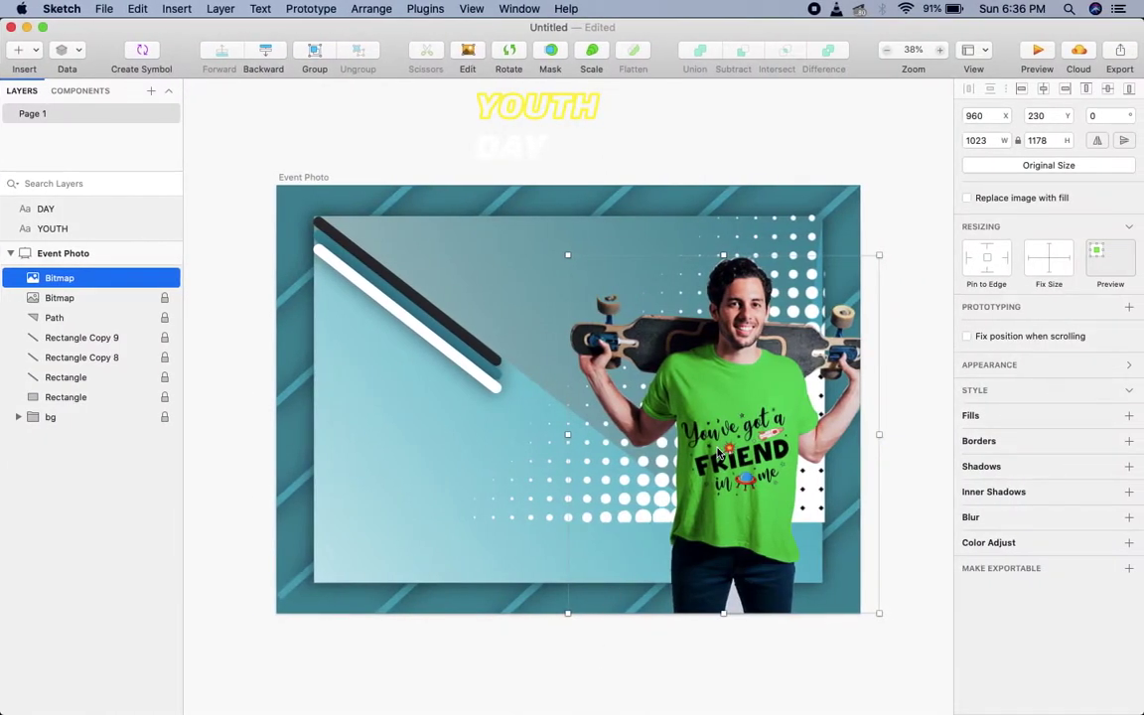
Replace the oversized man photo with a fresh paste enlarged on the artboard's right side
{"action": "key", "text": "Delete"}
{"action": "key", "text": "cmd+v"}
{"action": "left_click_drag", "start_coordinate": [465, 365], "coordinate": [737, 437]}
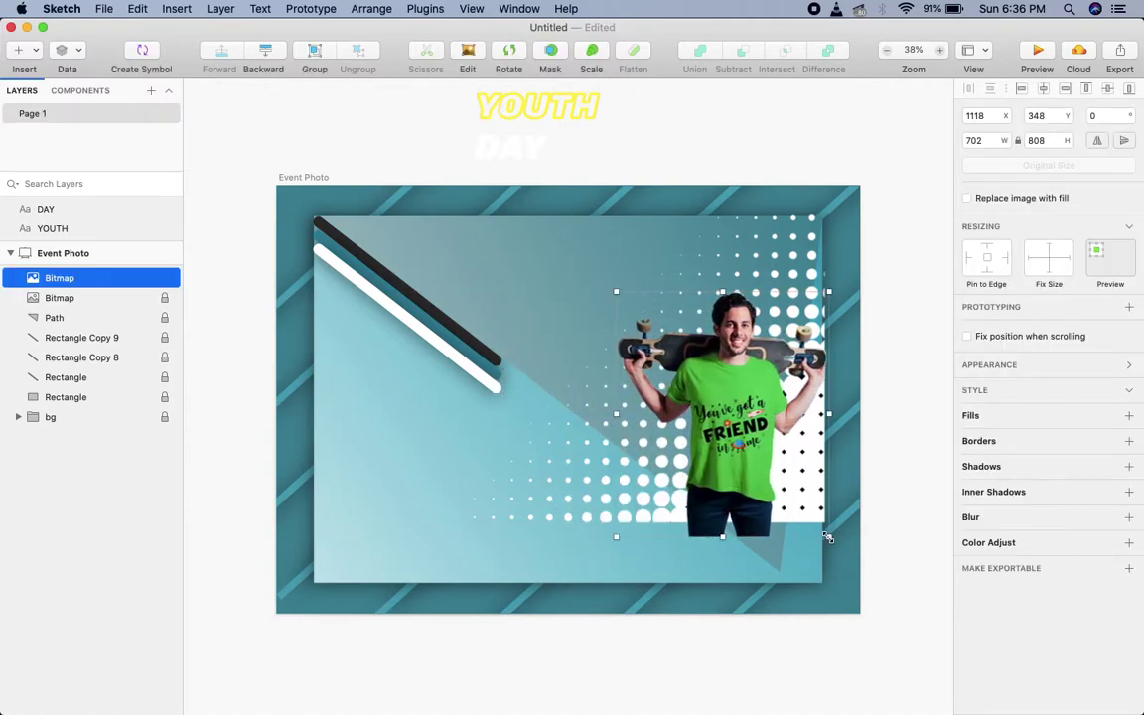
{"action": "left_click_drag", "start_coordinate": [827, 537], "coordinate": [789, 520]}
{"action": "left_click", "coordinate": [926, 274]}
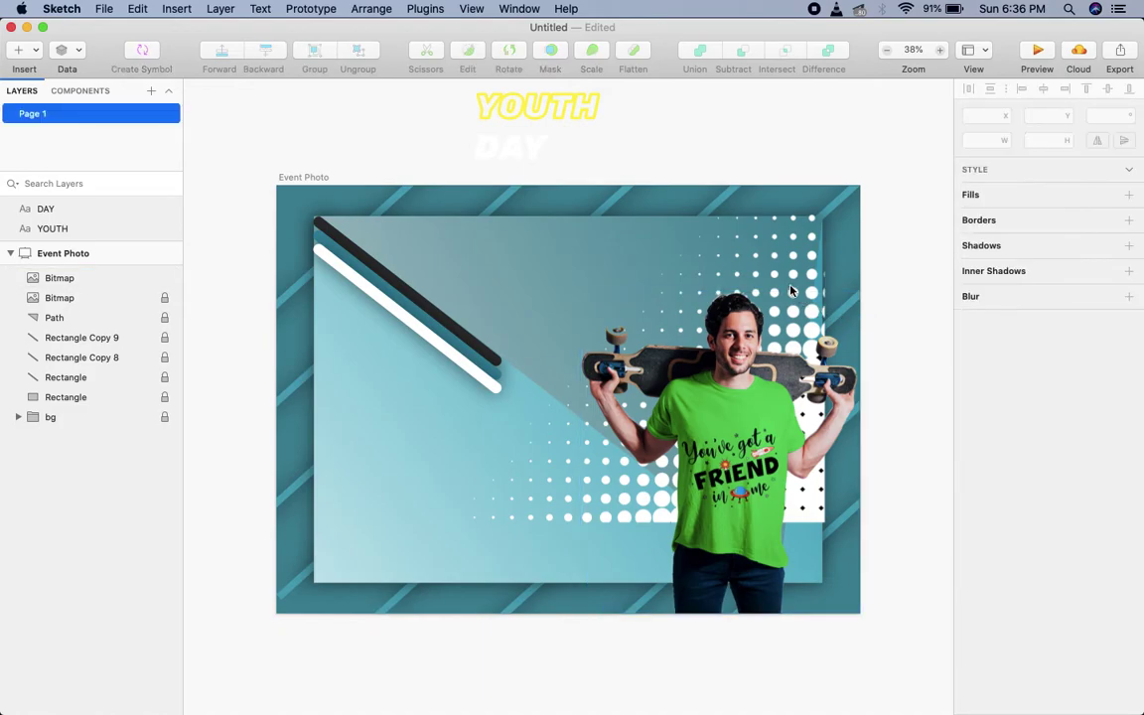
Unlock the Rectangle Copy 9 and Copy 8 layers and expand the bg group
{"action": "left_click", "coordinate": [58, 299]}
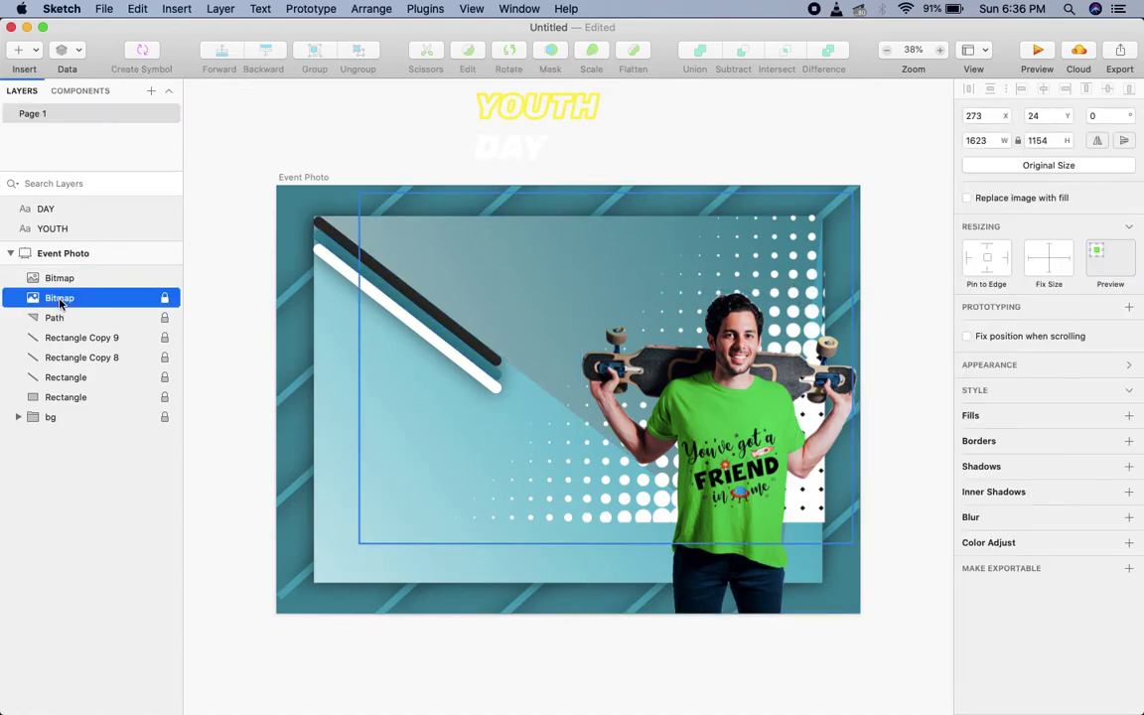
{"action": "left_click", "coordinate": [53, 280]}
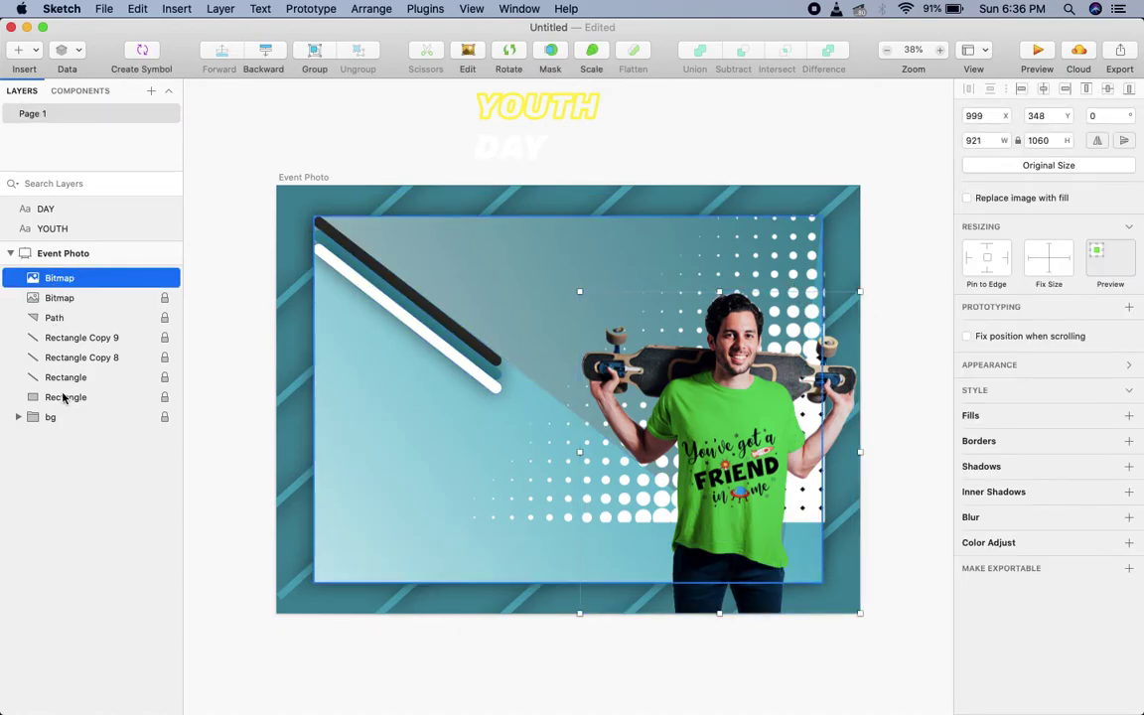
{"action": "left_click", "coordinate": [63, 398]}
{"action": "left_click", "coordinate": [58, 417]}
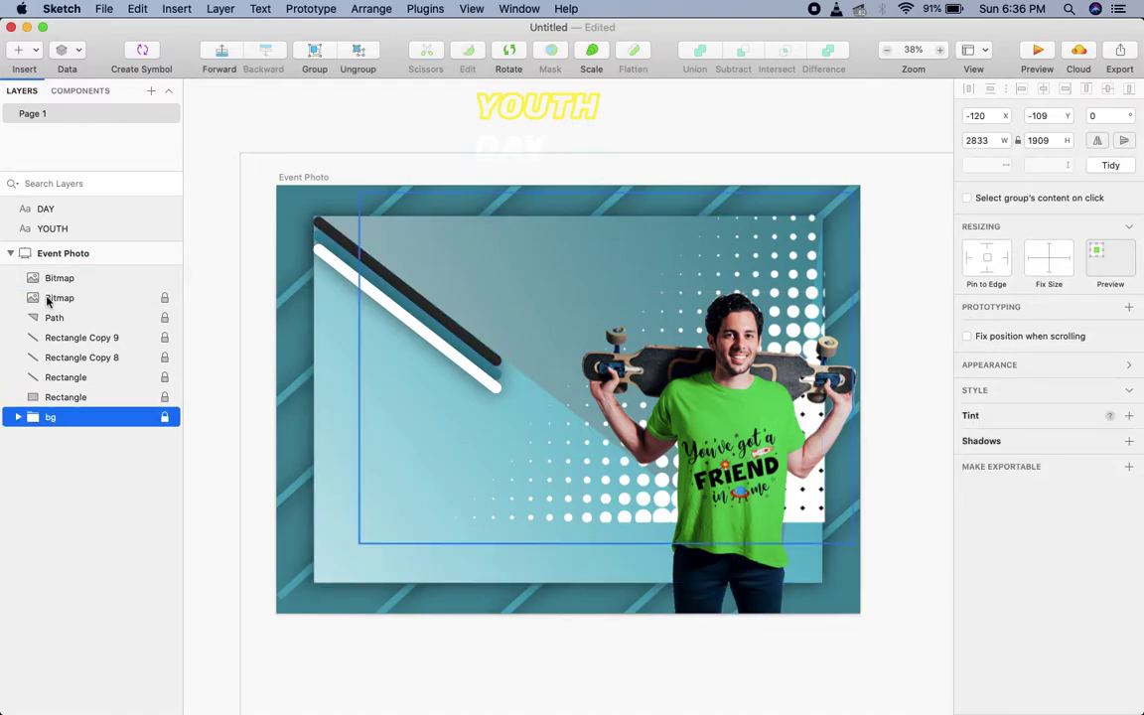
{"action": "left_click", "coordinate": [52, 228]}
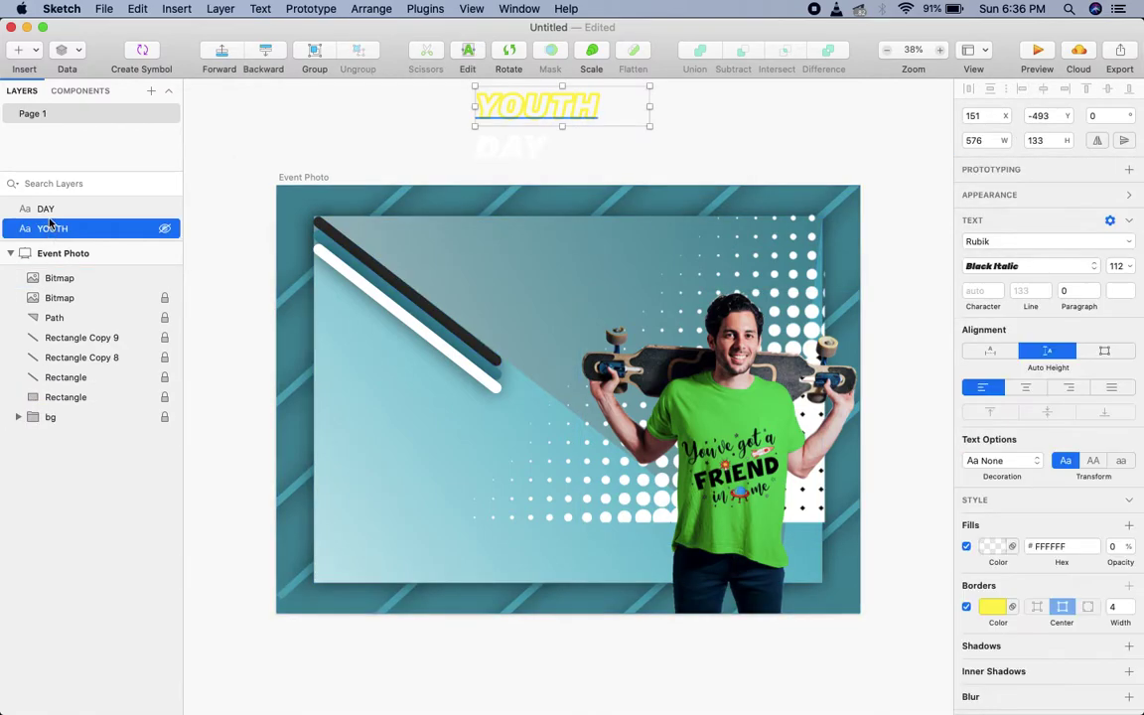
{"action": "left_click", "coordinate": [50, 210]}
{"action": "key", "text": "super+z"}
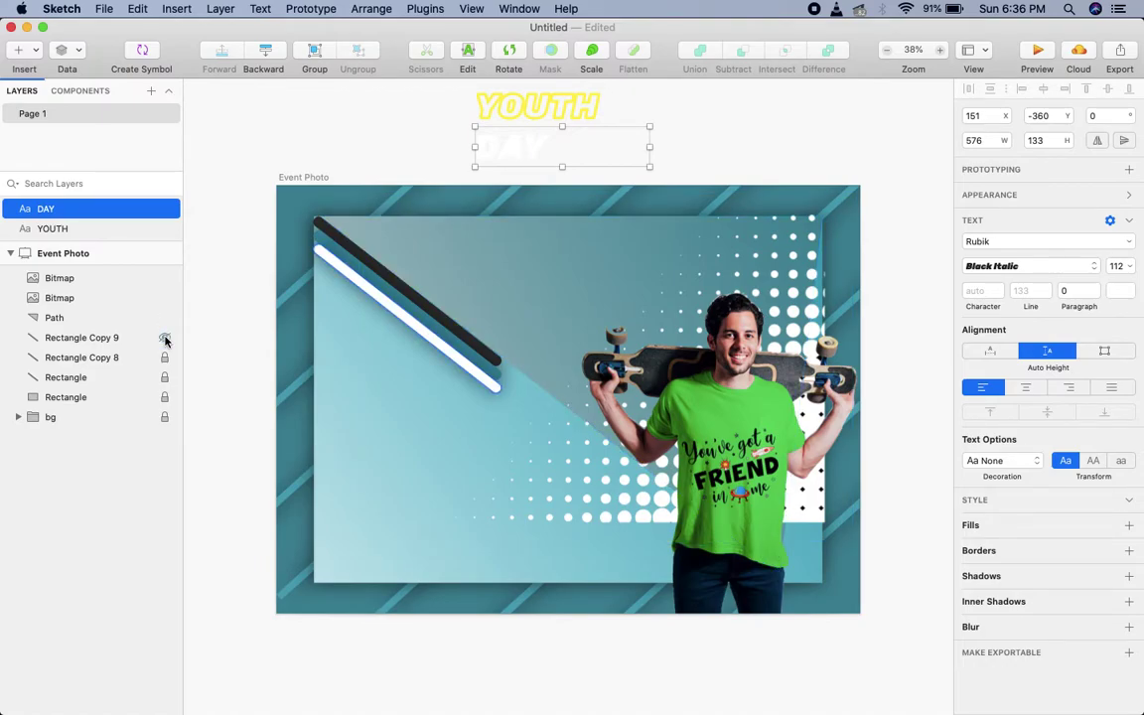
{"action": "left_click", "coordinate": [164, 337]}
{"action": "left_click", "coordinate": [165, 357]}
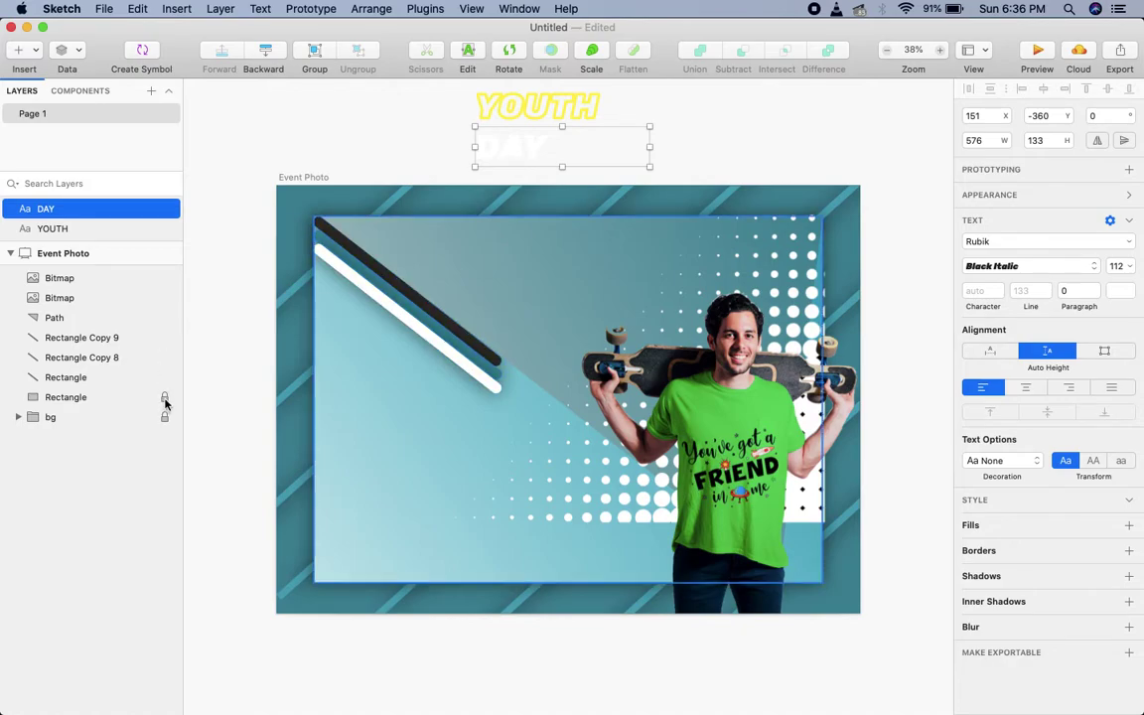
{"action": "left_click", "coordinate": [19, 417]}
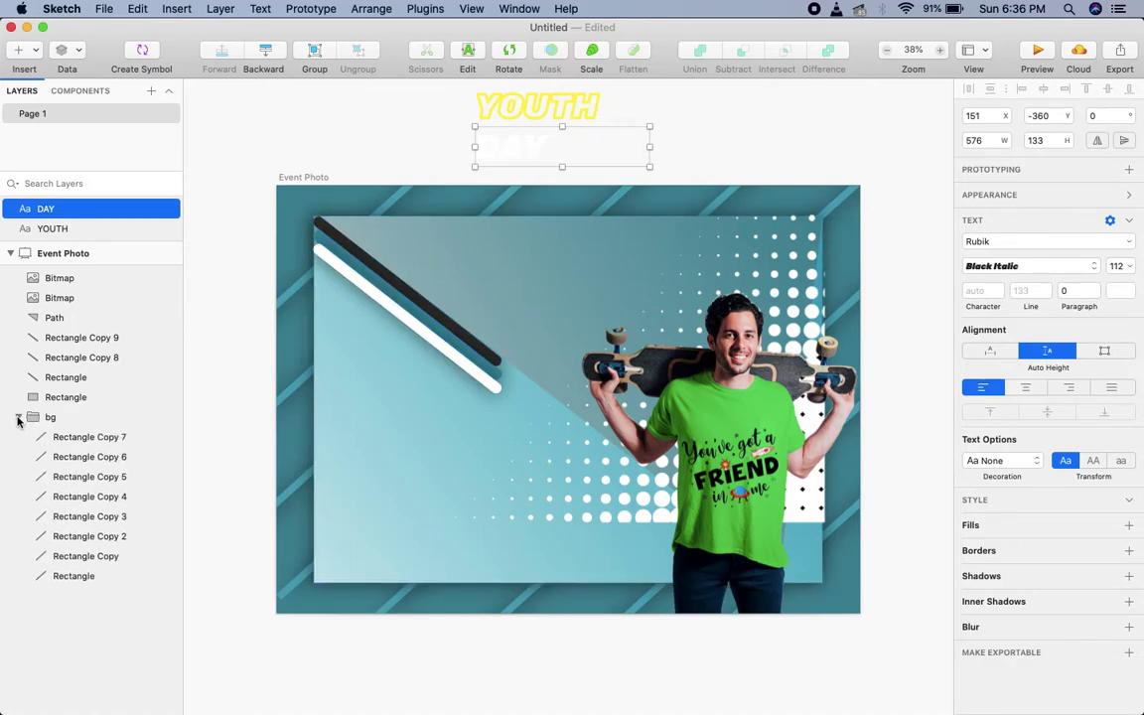
Enlarge the halftone dot image to 1652 × 1175 and tilt it by 1°
{"action": "left_click", "coordinate": [61, 282]}
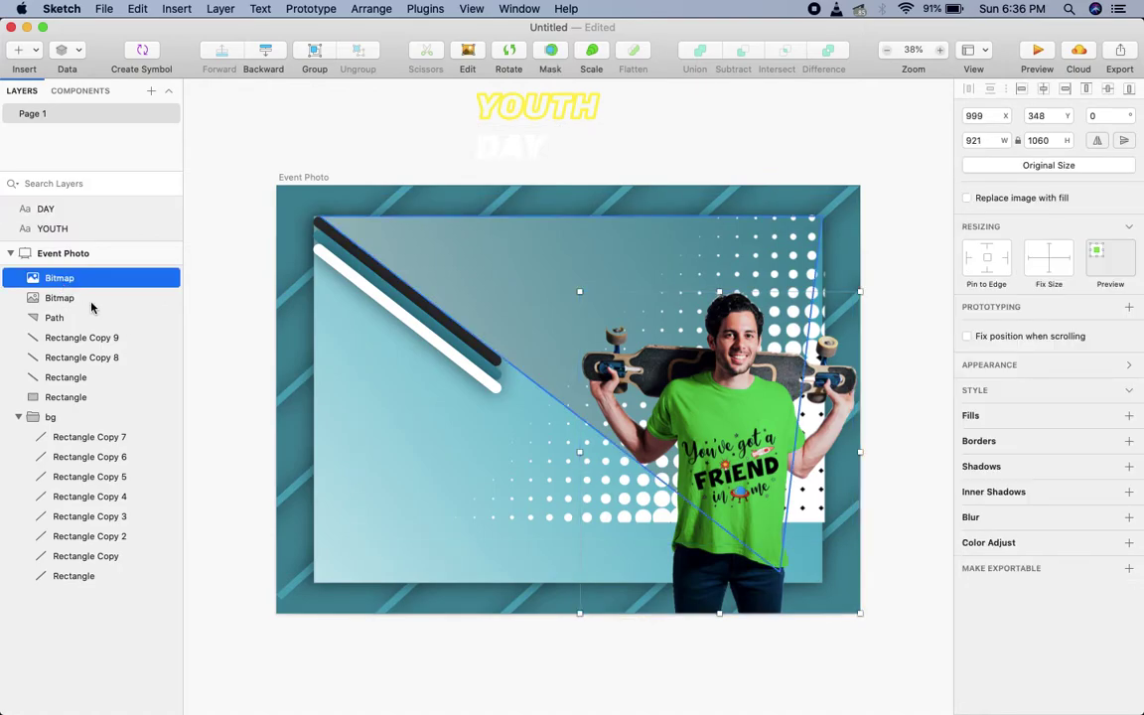
{"action": "left_click", "coordinate": [50, 298]}
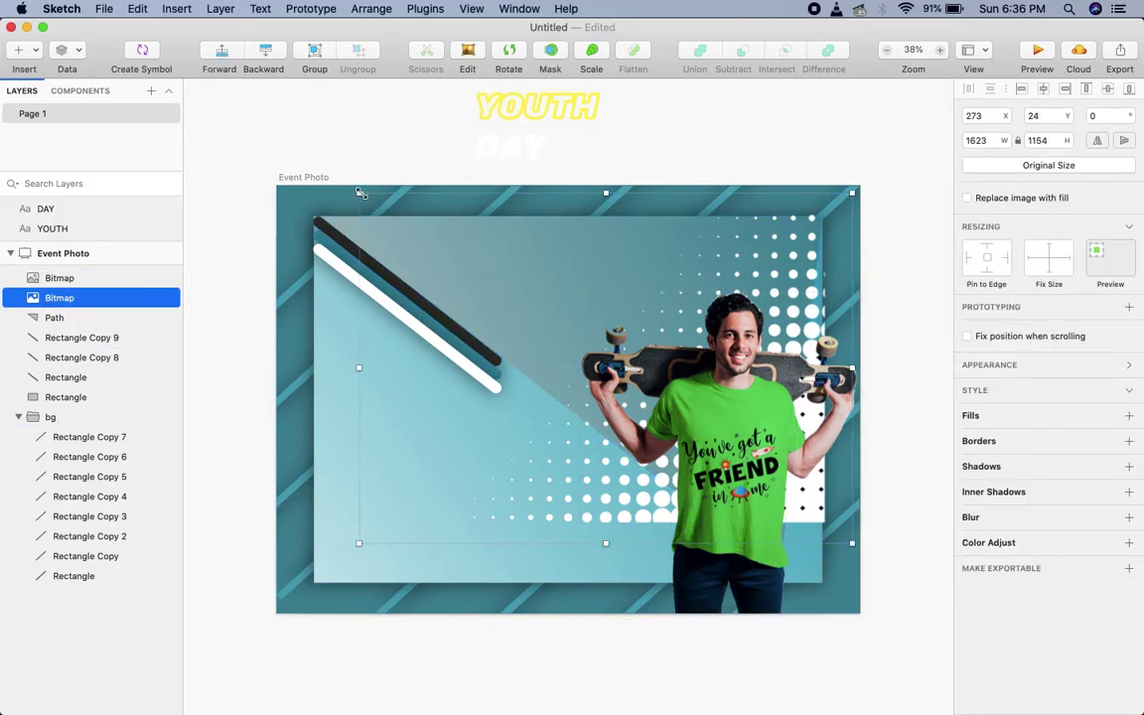
{"action": "mouse_move", "coordinate": [361, 194]}
{"action": "left_mouse_down"}
{"action": "mouse_move", "coordinate": [381, 202]}
{"action": "mouse_move", "coordinate": [349, 186]}
{"action": "left_mouse_up"}
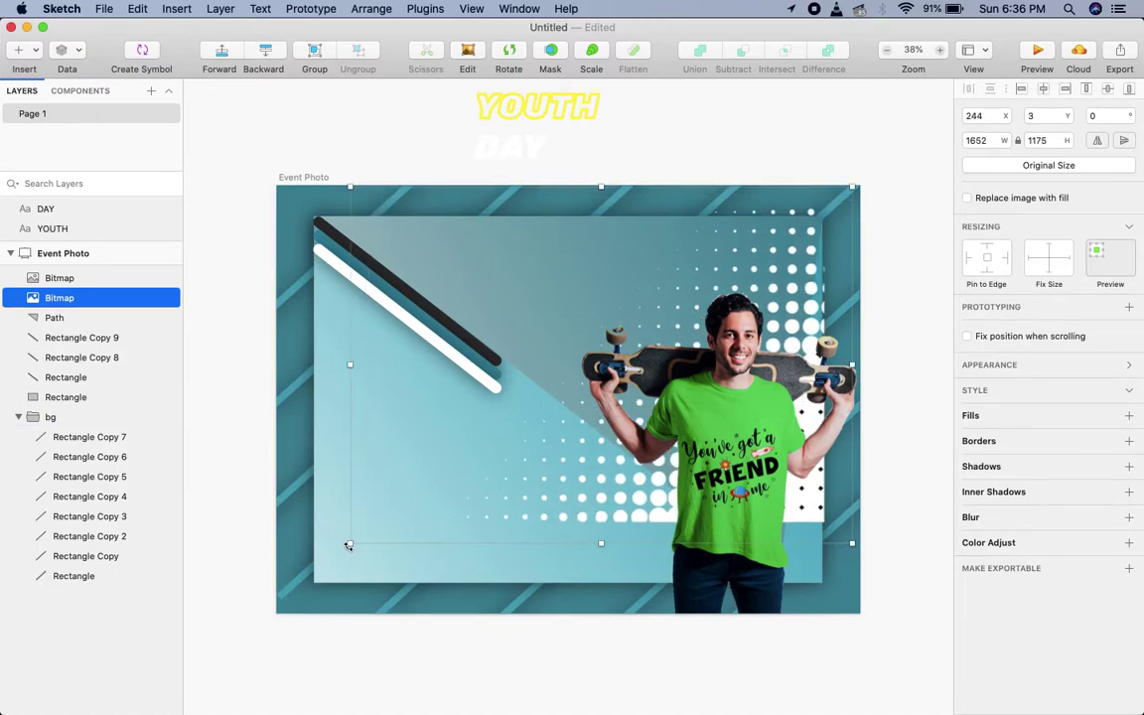
{"action": "left_click_drag", "start_coordinate": [348, 546], "coordinate": [345, 541]}
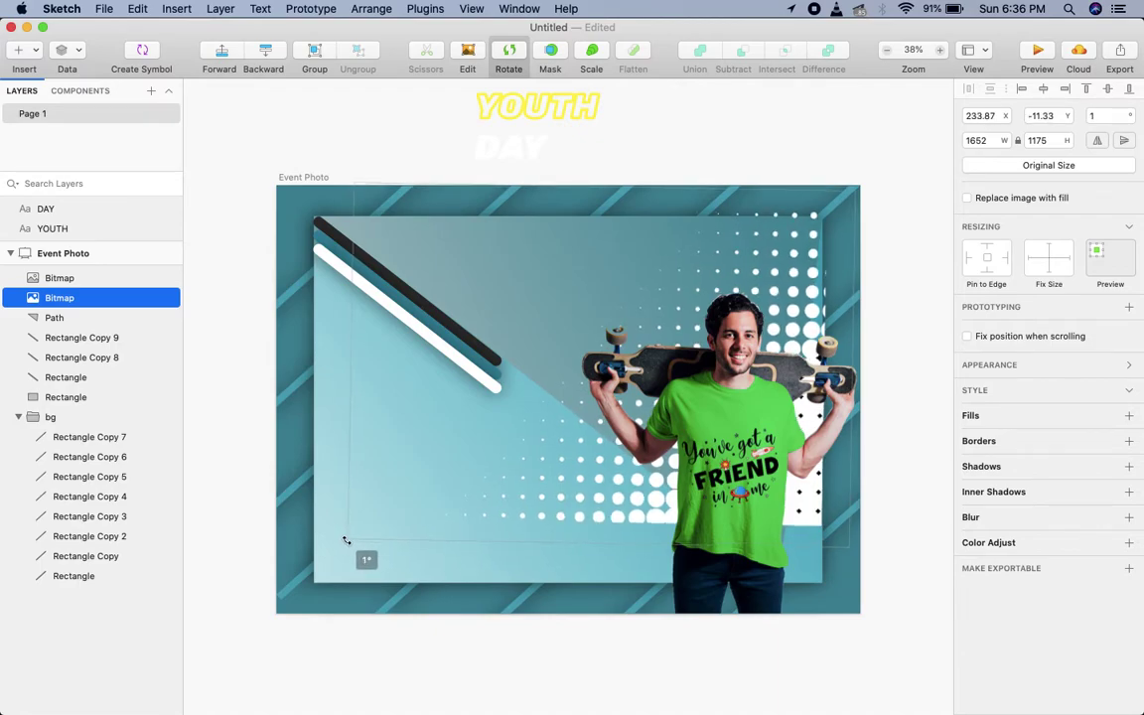
{"action": "right_click", "coordinate": [468, 494]}
Try masking with the halftone dot image, then cancel the mask
{"action": "left_click", "coordinate": [501, 659]}
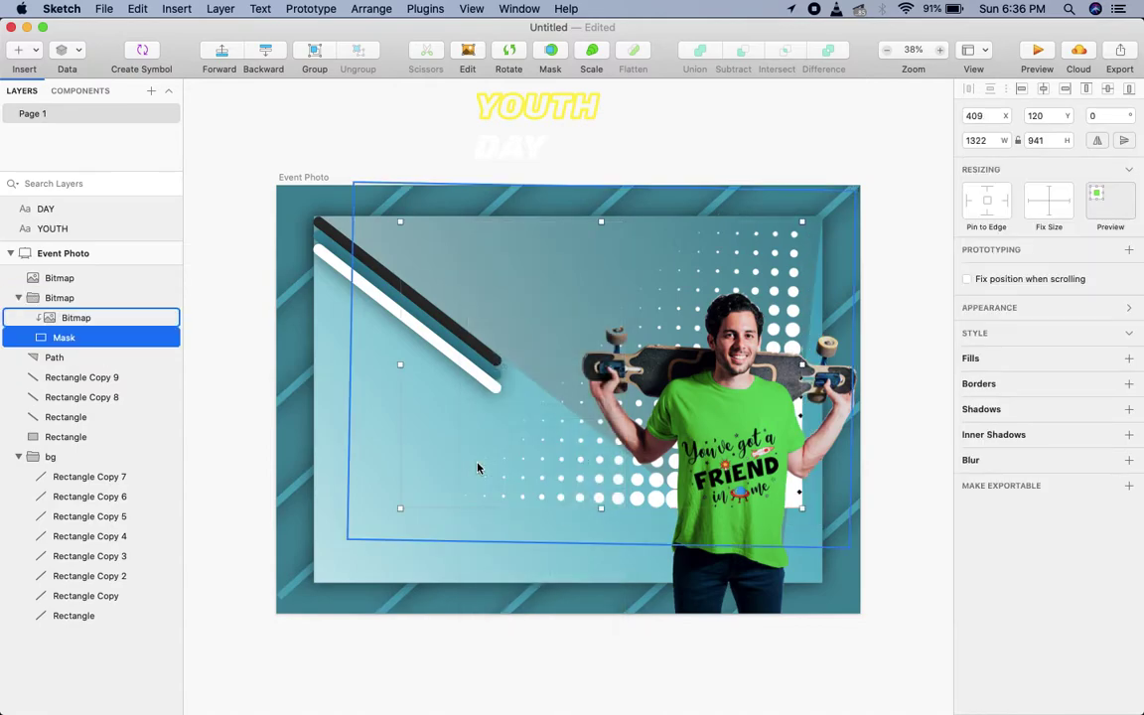
{"action": "left_click_drag", "start_coordinate": [563, 479], "coordinate": [574, 514]}
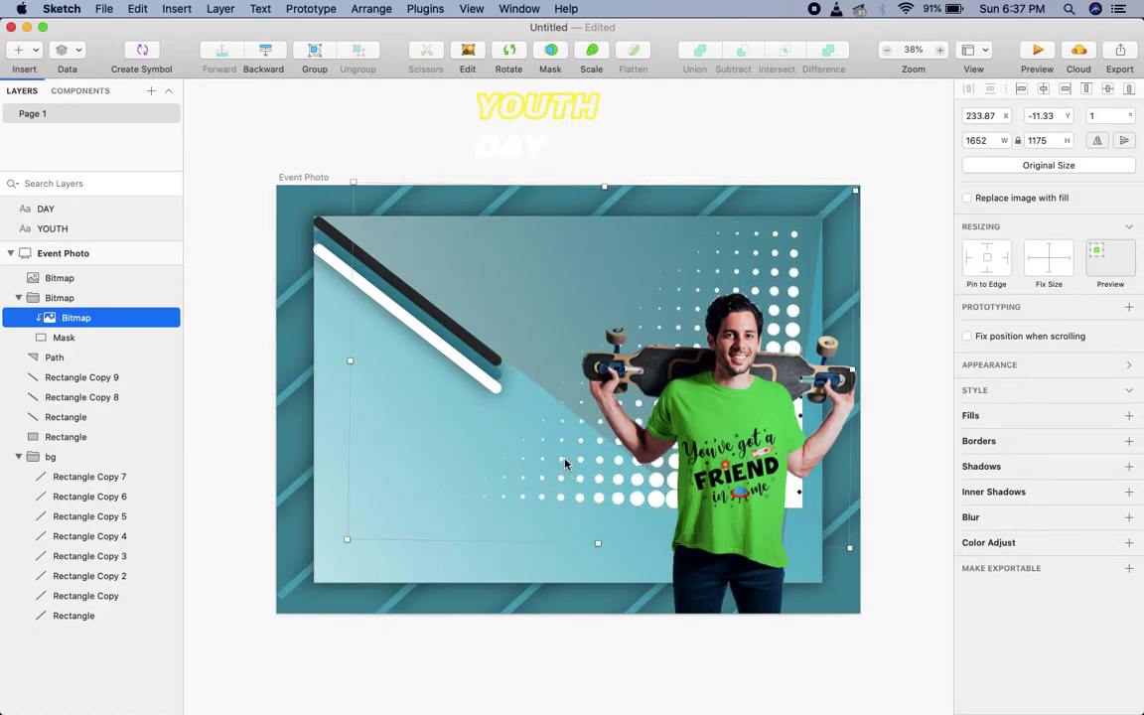
{"action": "key", "text": "Escape"}
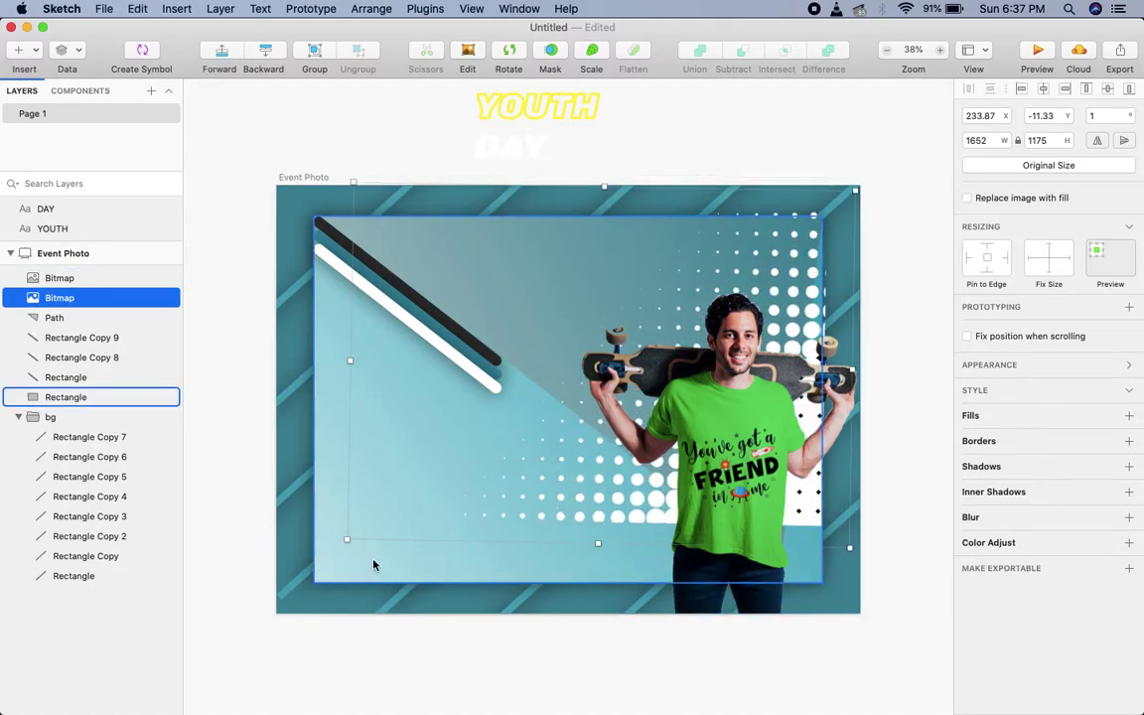
Rotate, move and enlarge the halftone dot image to 3217 × 2288 across the artboard
{"action": "left_click_drag", "start_coordinate": [344, 540], "coordinate": [260, 610]}
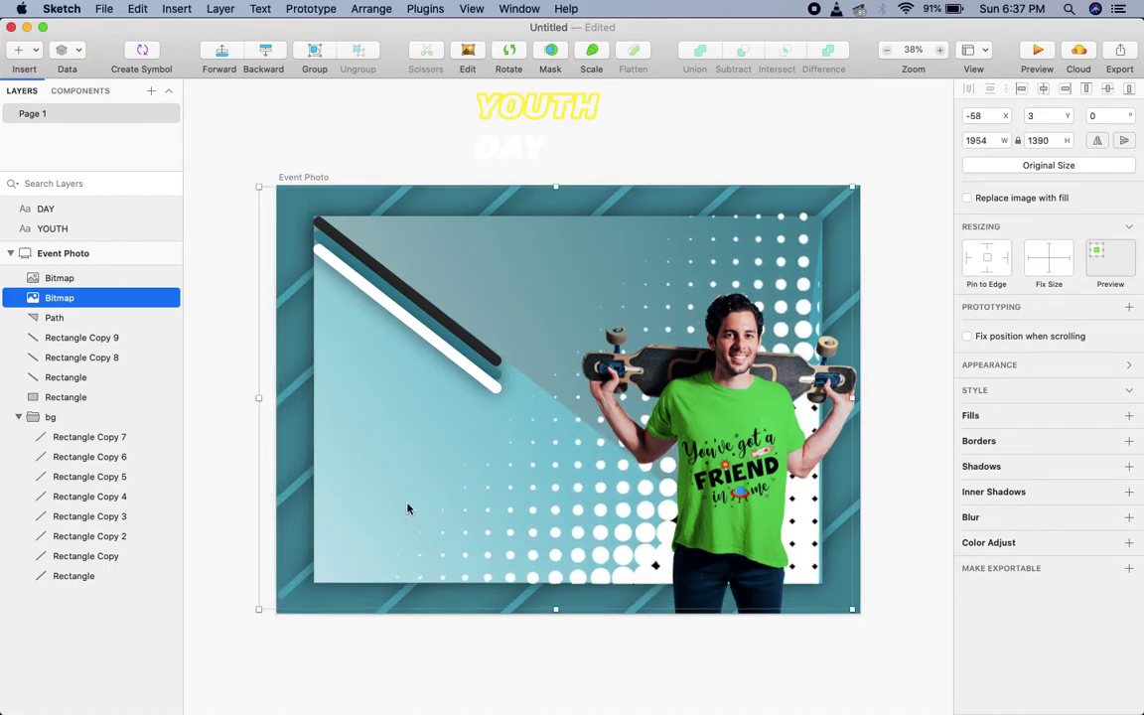
{"action": "left_click_drag", "start_coordinate": [407, 509], "coordinate": [561, 591]}
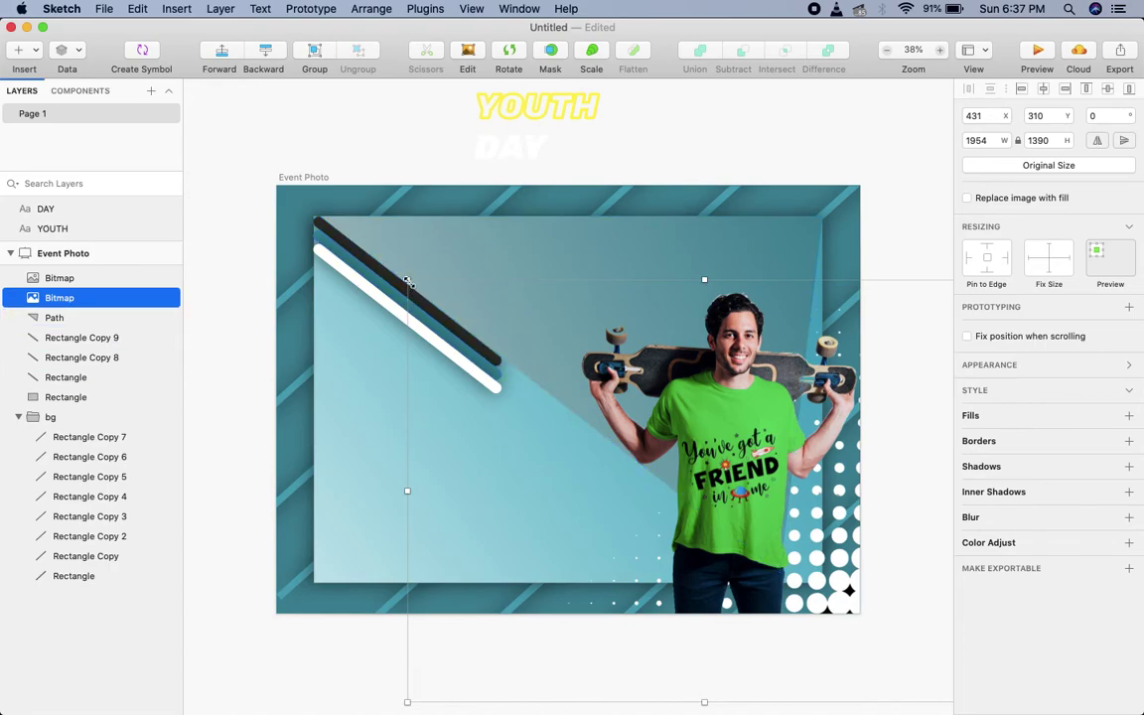
{"action": "left_click_drag", "start_coordinate": [407, 282], "coordinate": [132, 98]}
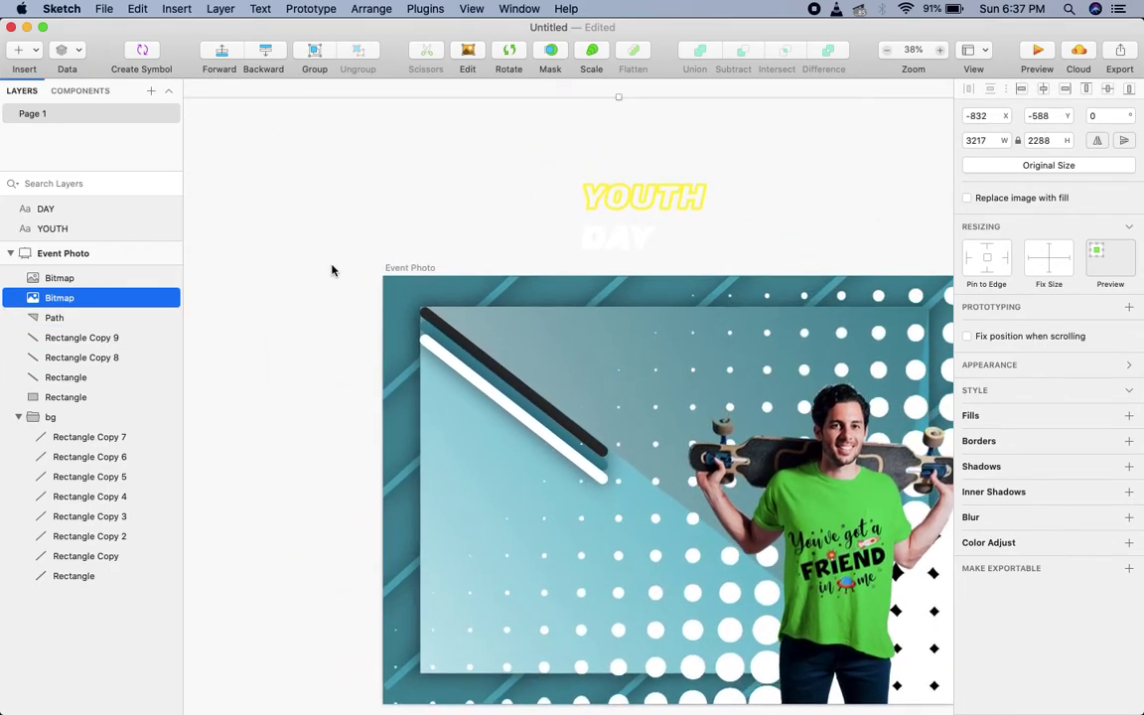
{"action": "scroll", "coordinate": [696, 229], "scroll_direction": "right", "scroll_amount": 4}
{"action": "scroll", "coordinate": [696, 229], "scroll_direction": "down", "scroll_amount": 2}
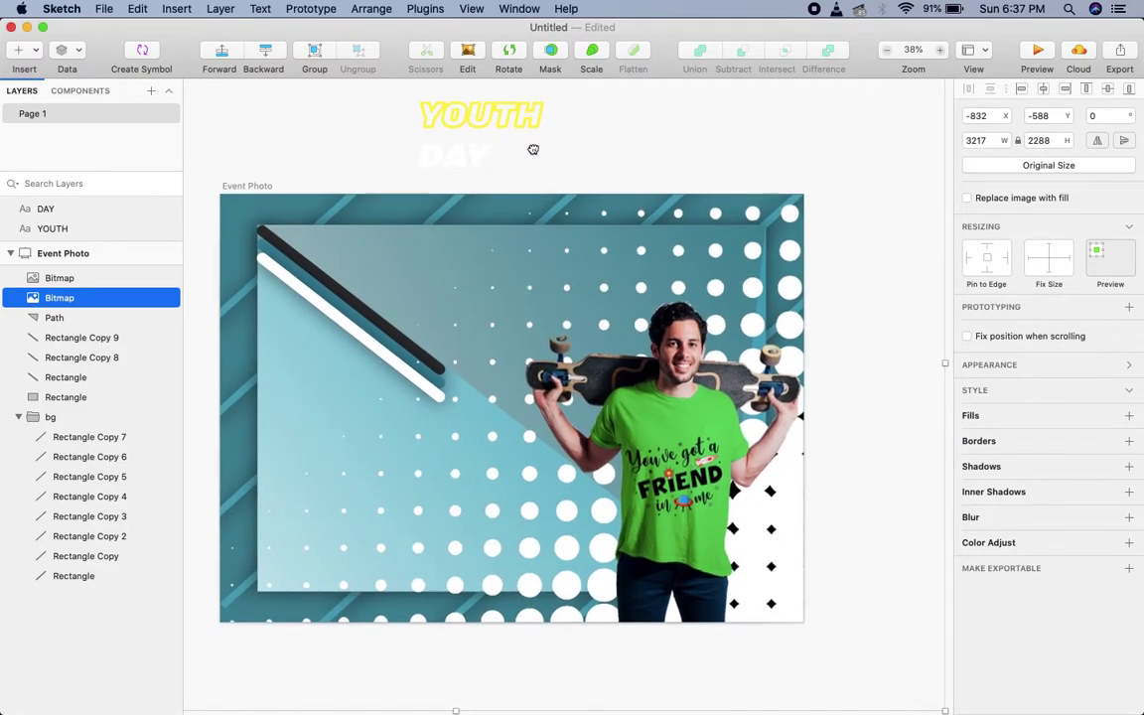
{"action": "key", "text": "super+z"}
{"action": "key", "text": "super+z"}
{"action": "key", "text": "super+z"}
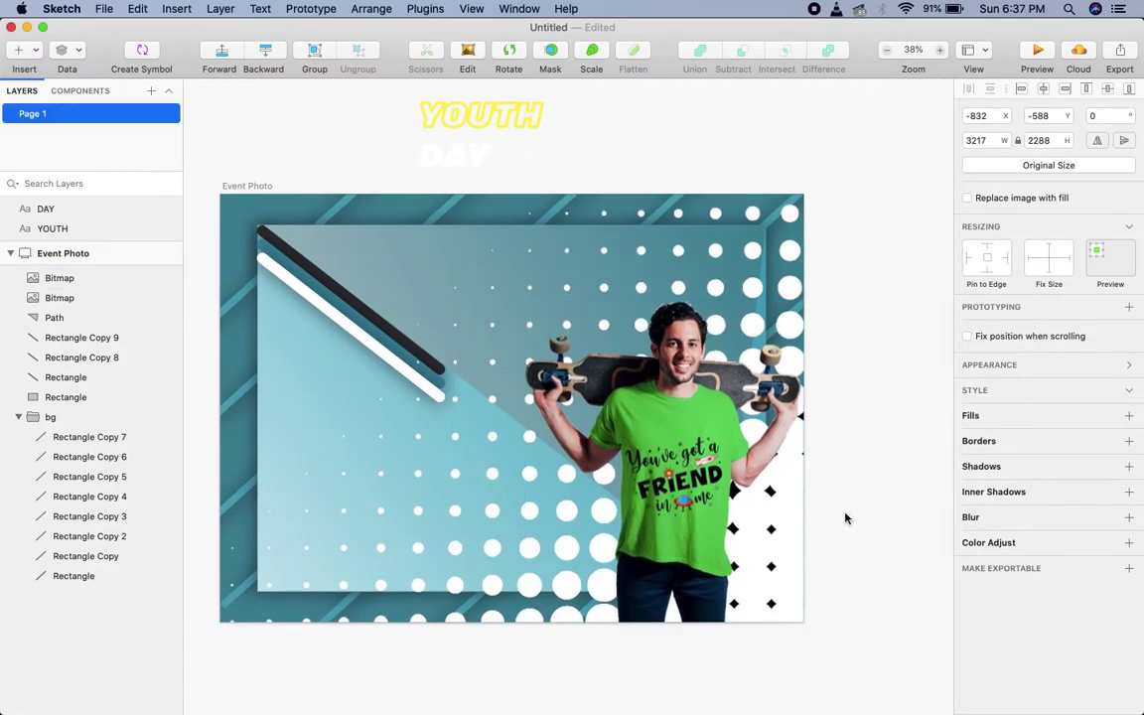
Delete the white background from the halftone dot bitmap's pixels
{"action": "double_click", "coordinate": [484, 520]}
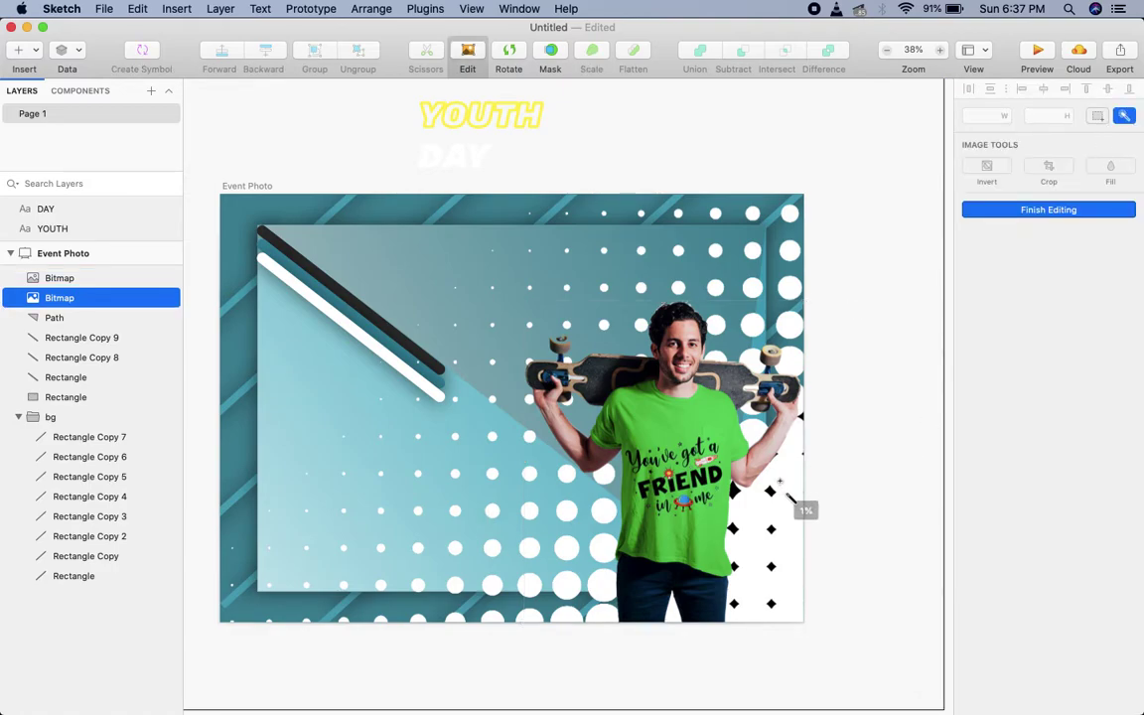
{"action": "left_click", "coordinate": [780, 481]}
{"action": "key", "text": "Delete"}
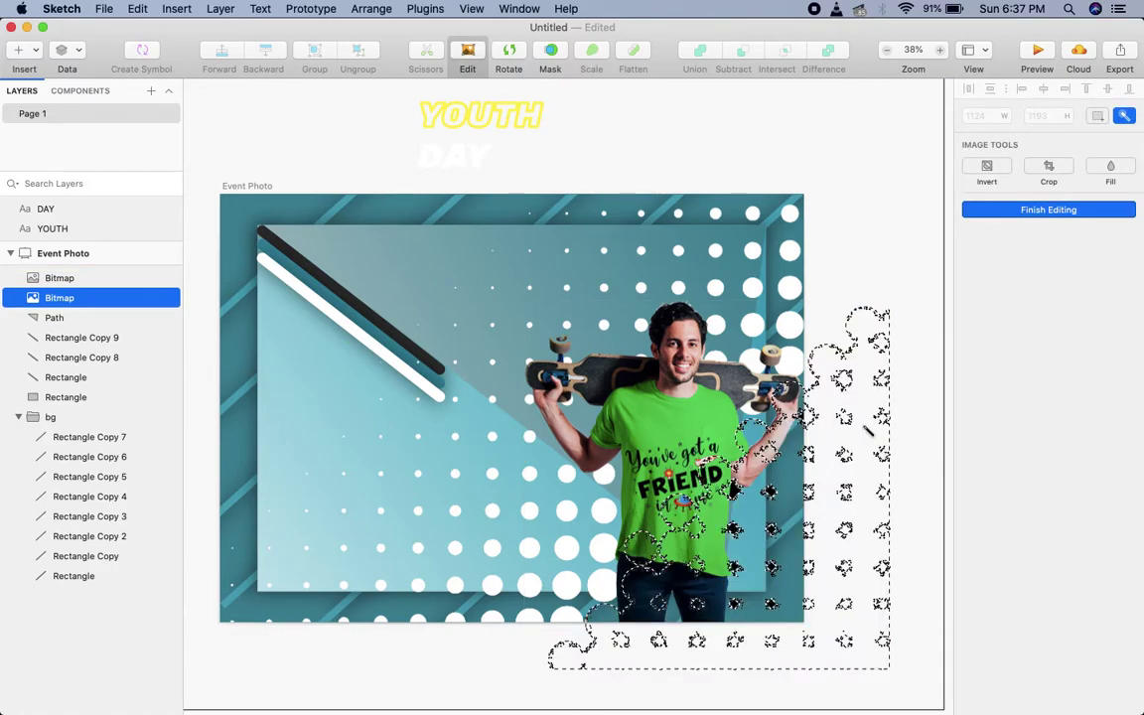
{"action": "left_click", "coordinate": [825, 274], "text": "shift"}
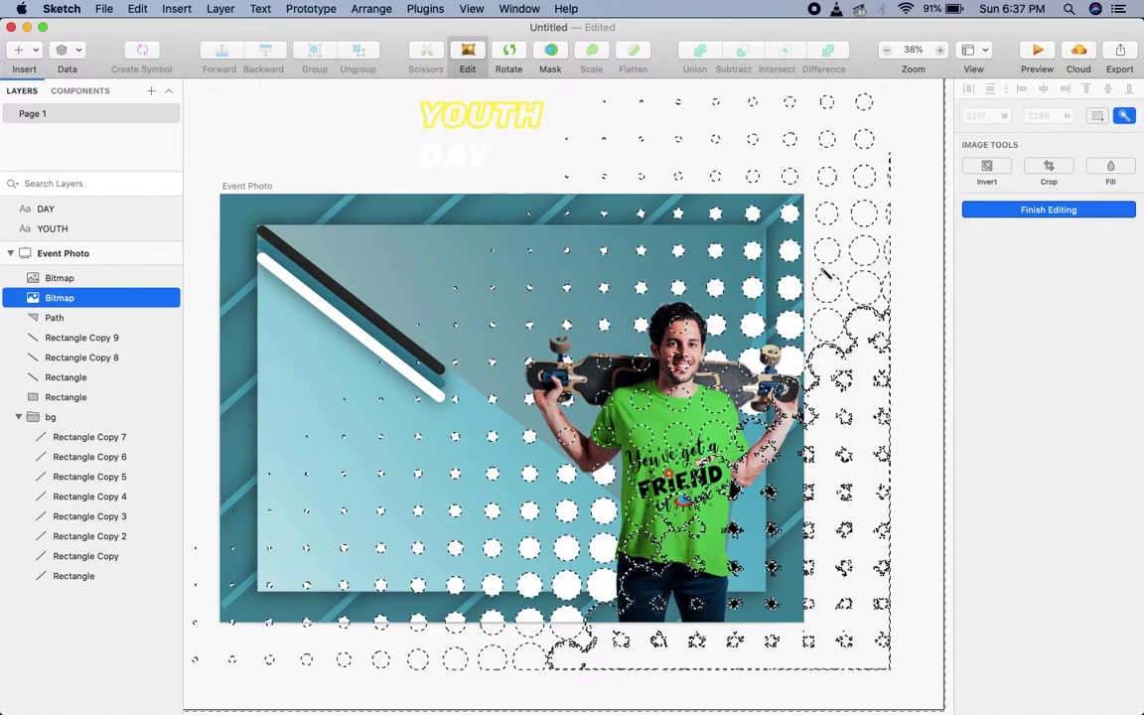
{"action": "left_click", "coordinate": [1043, 210]}
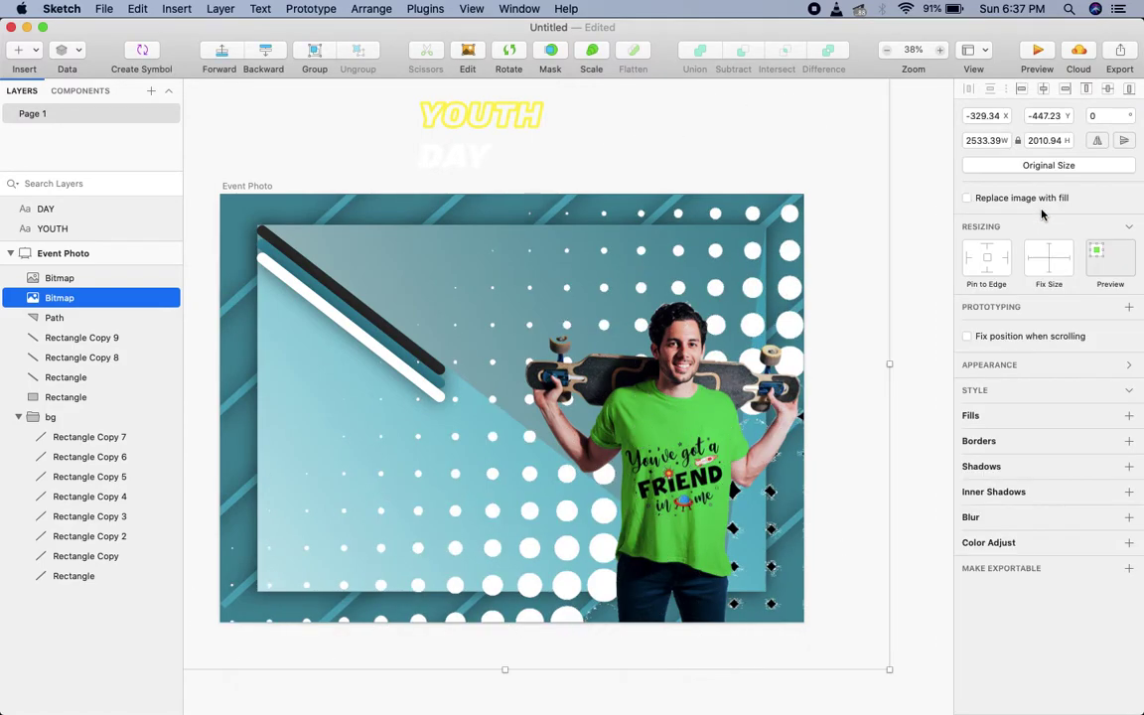
Move the halftone dot image right and down and enlarge it so the dots grow
{"action": "left_click", "coordinate": [900, 283]}
{"action": "left_click_drag", "start_coordinate": [683, 306], "coordinate": [677, 338]}
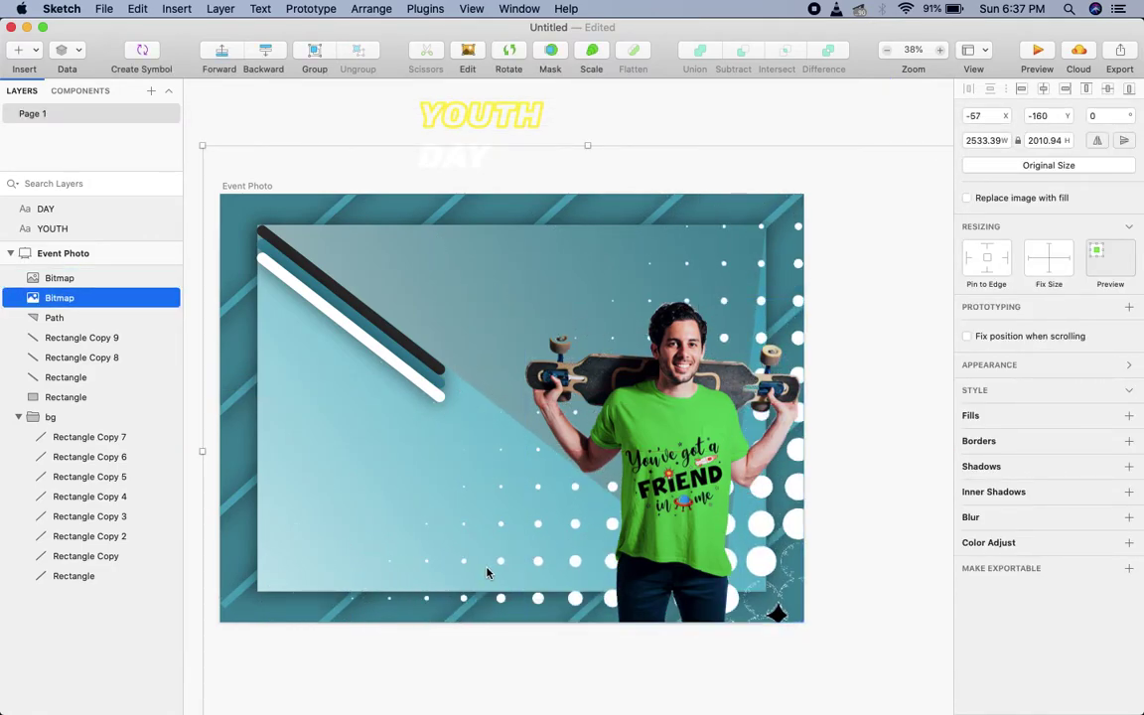
{"action": "left_click_drag", "start_coordinate": [772, 562], "coordinate": [604, 411]}
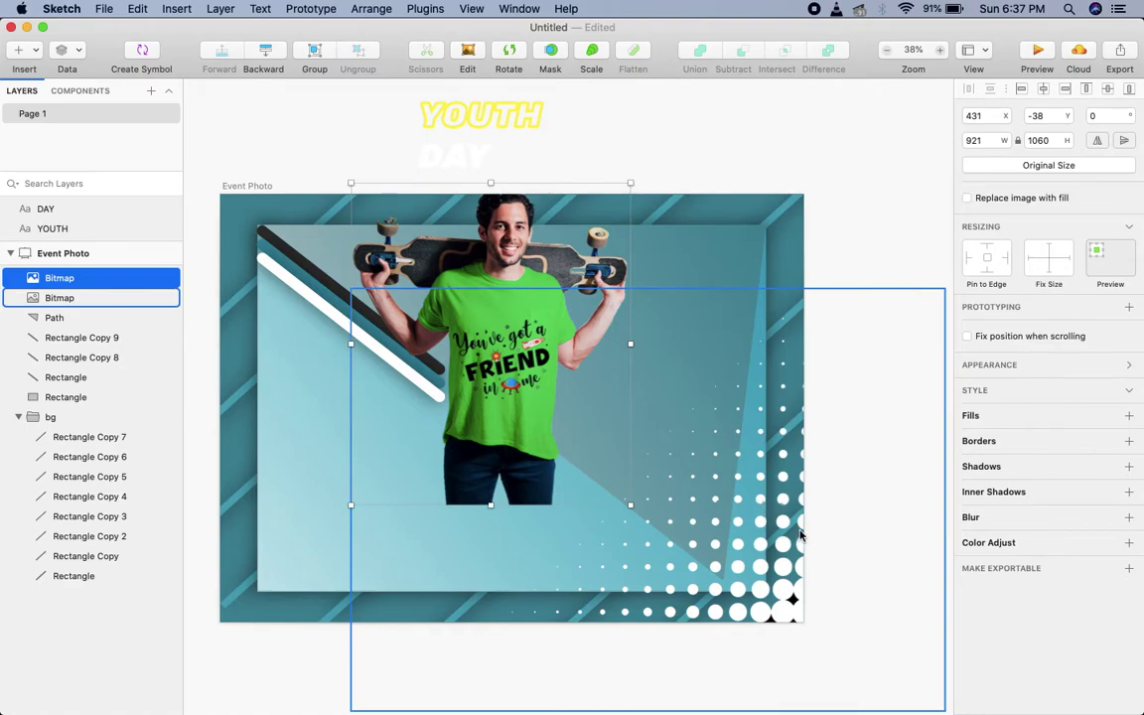
Reposition and enlarge the halftone dot image, then lock its layer
{"action": "left_click_drag", "start_coordinate": [765, 564], "coordinate": [616, 453]}
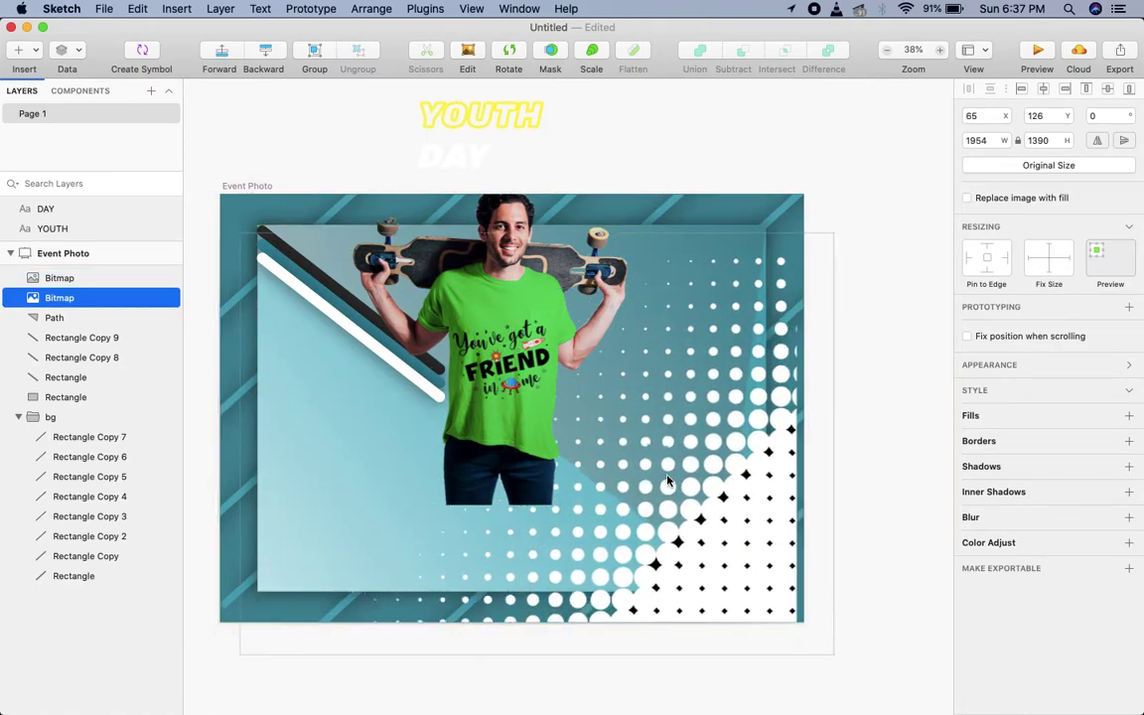
{"action": "left_click_drag", "start_coordinate": [669, 481], "coordinate": [696, 492]}
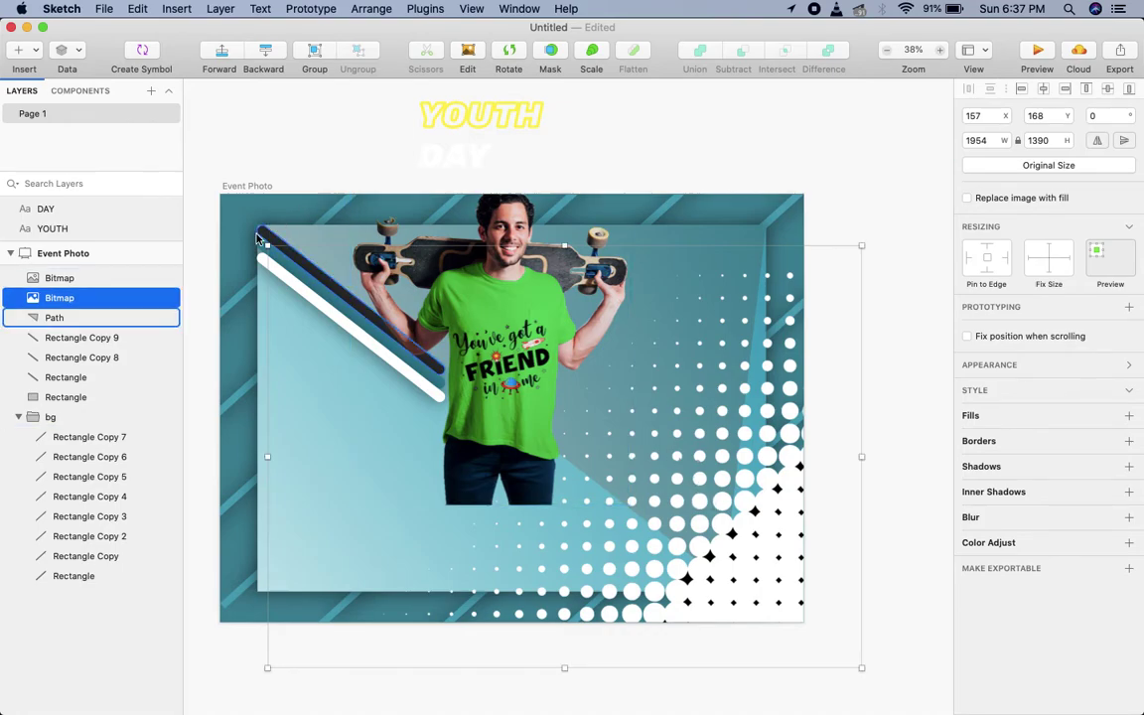
{"action": "left_click_drag", "start_coordinate": [266, 243], "coordinate": [209, 180]}
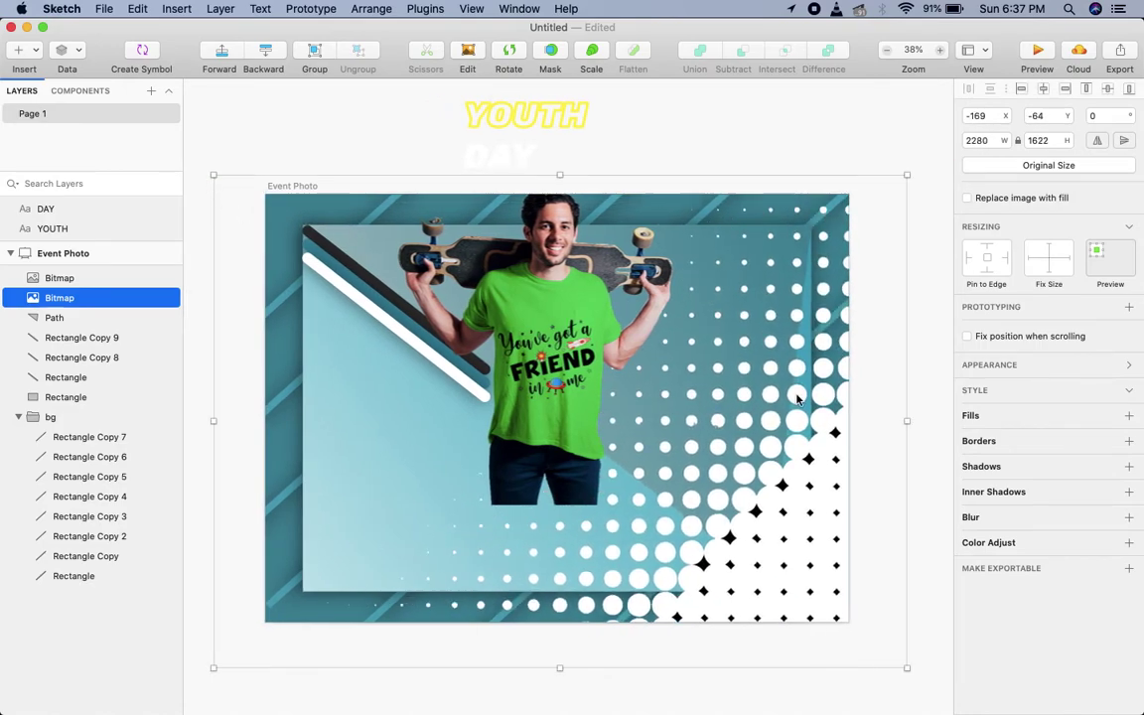
{"action": "left_click", "coordinate": [921, 300]}
{"action": "right_click", "coordinate": [753, 385]}
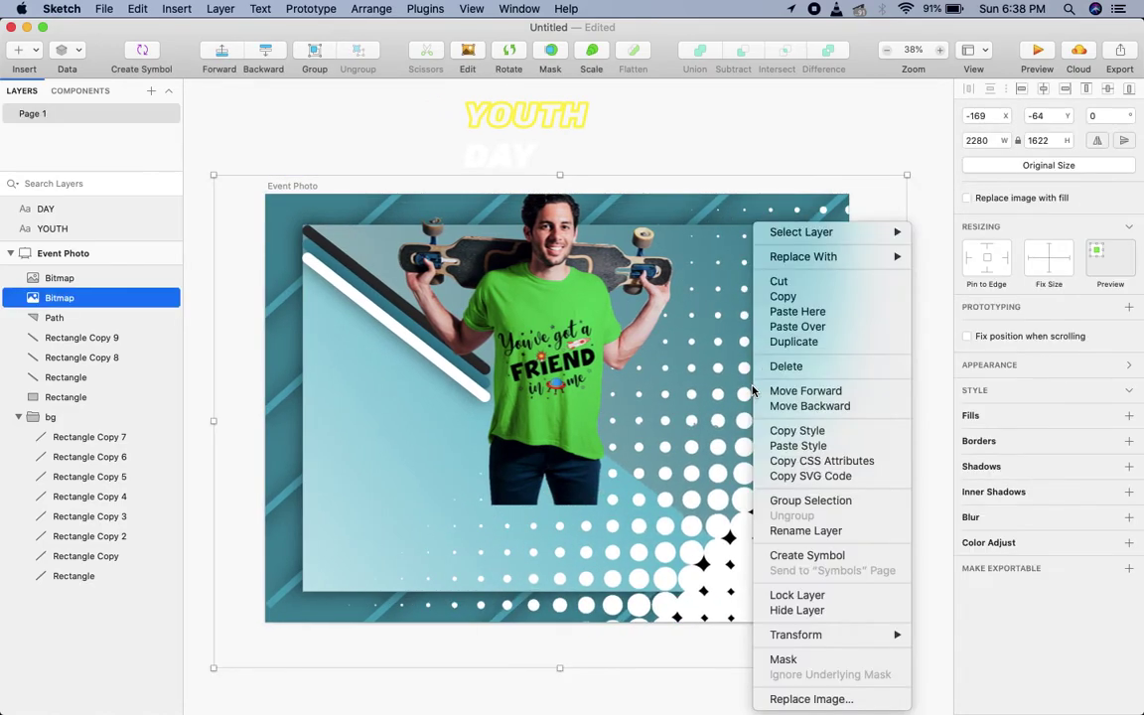
{"action": "left_click", "coordinate": [797, 595]}
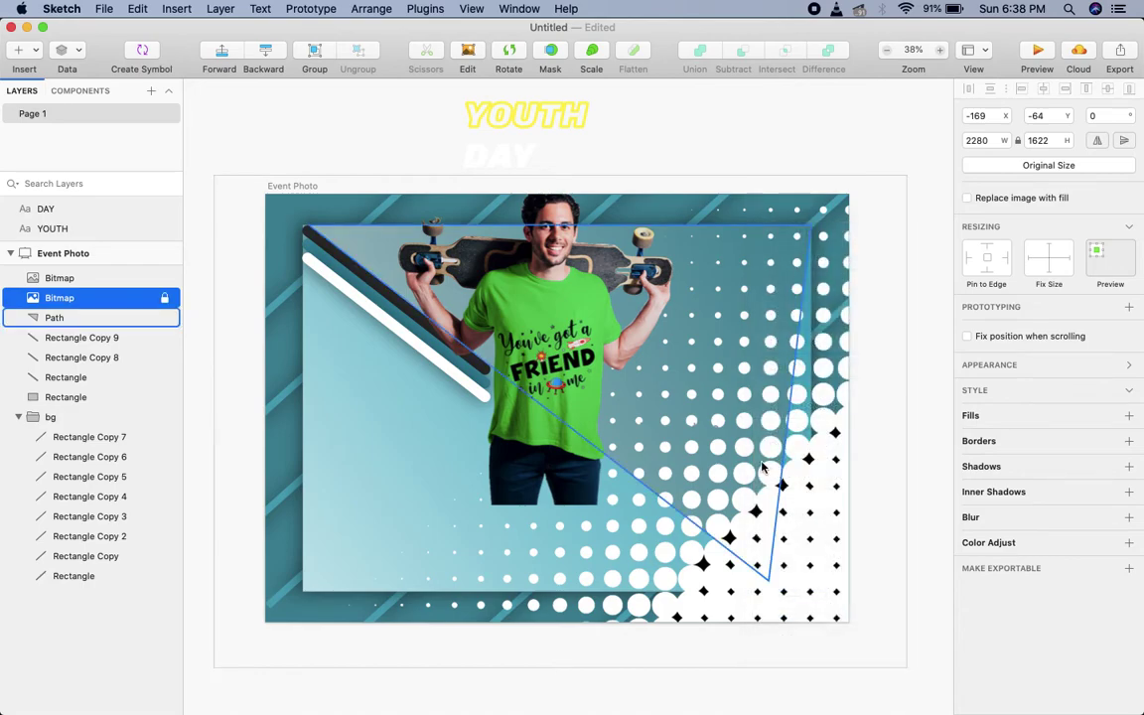
Place the man's photo on the artboard's right side, enlarged to 1063 × 1223
{"action": "left_click", "coordinate": [925, 358]}
{"action": "left_click", "coordinate": [552, 331]}
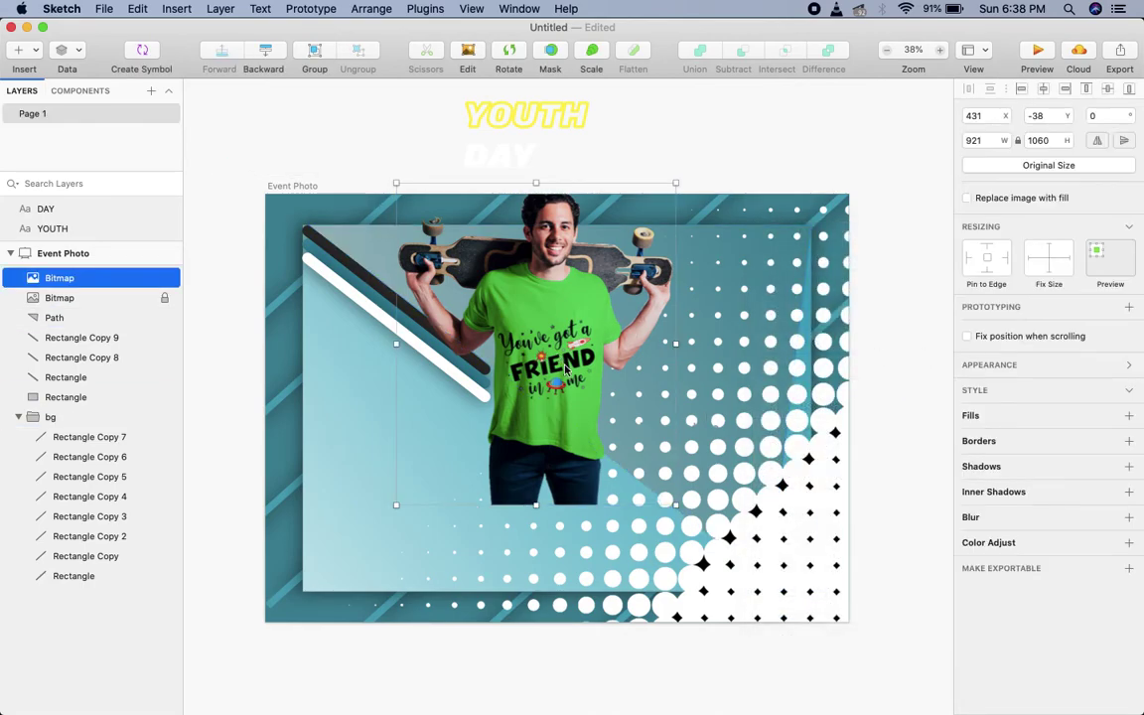
{"action": "left_click_drag", "start_coordinate": [552, 330], "coordinate": [748, 472]}
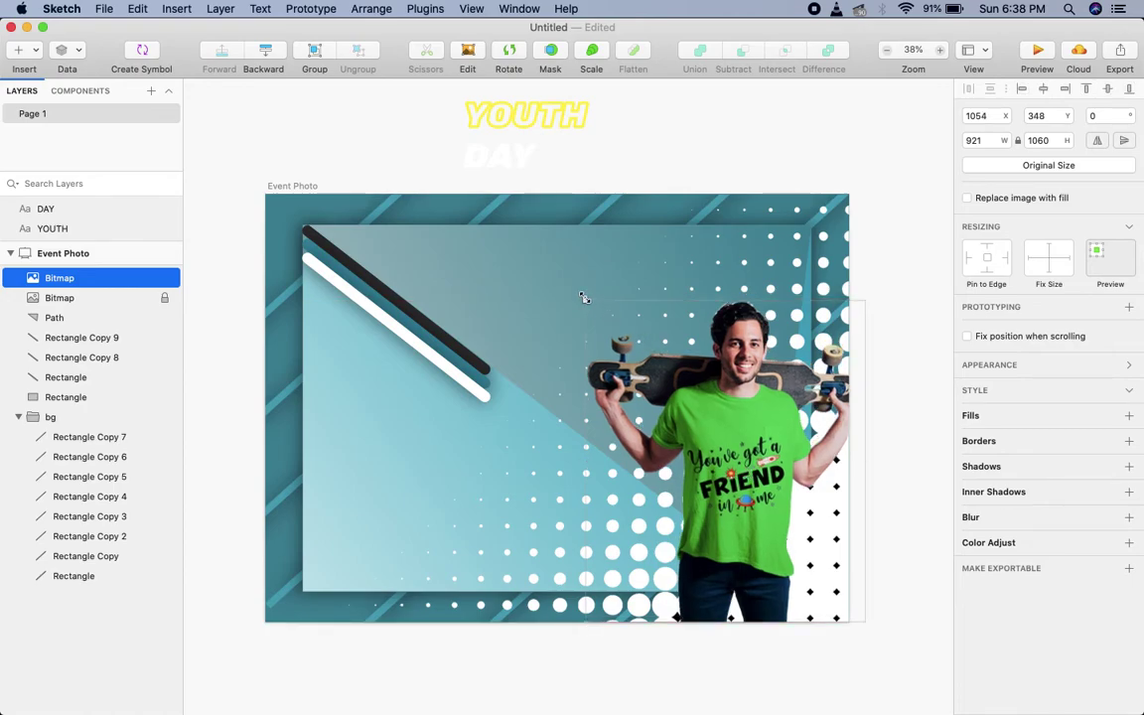
{"action": "left_click_drag", "start_coordinate": [584, 298], "coordinate": [542, 251]}
{"action": "left_click_drag", "start_coordinate": [684, 390], "coordinate": [705, 390]}
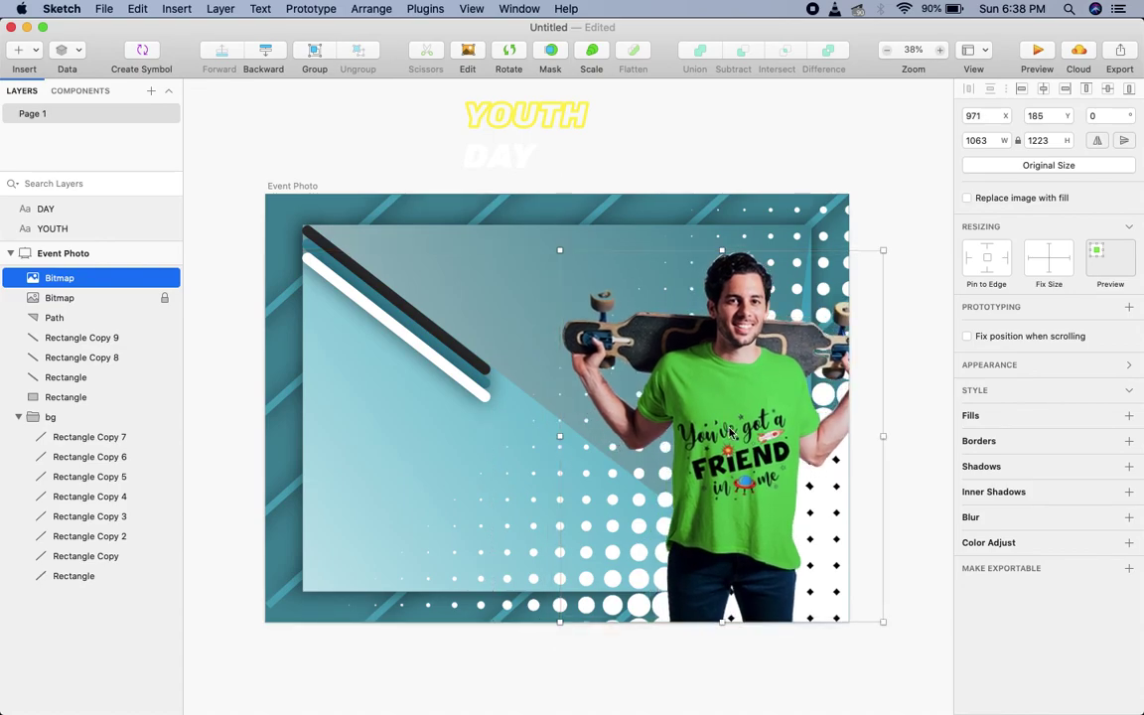
{"action": "left_click", "coordinate": [901, 465]}
{"action": "left_click", "coordinate": [735, 263]}
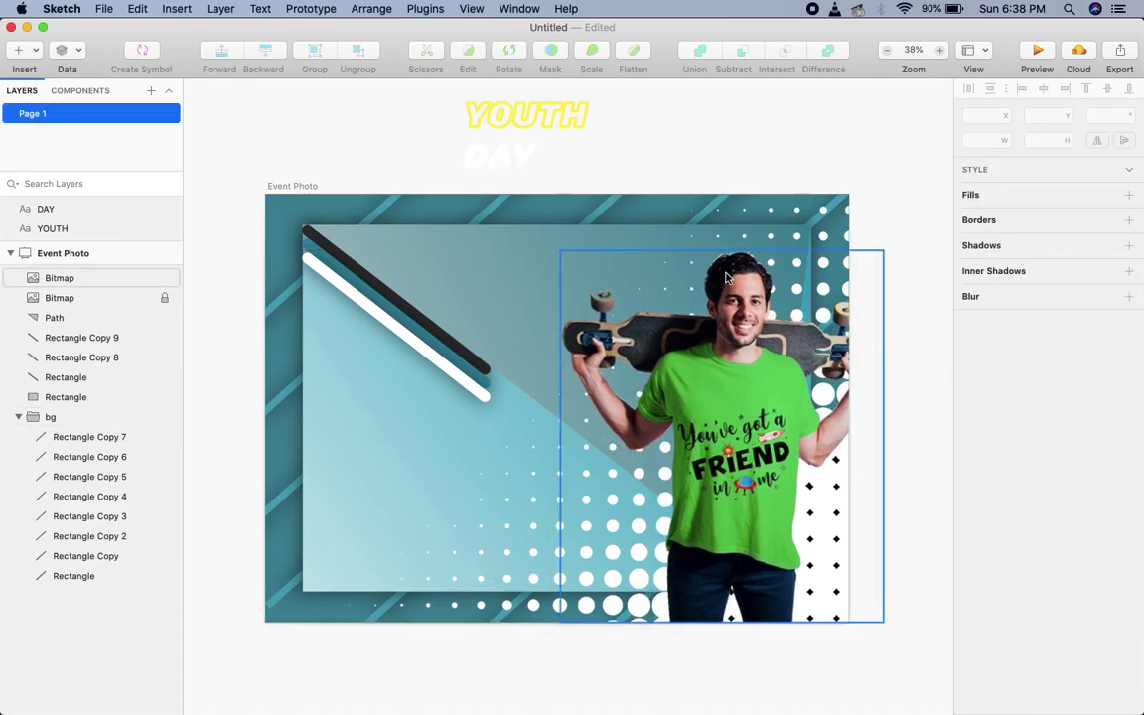